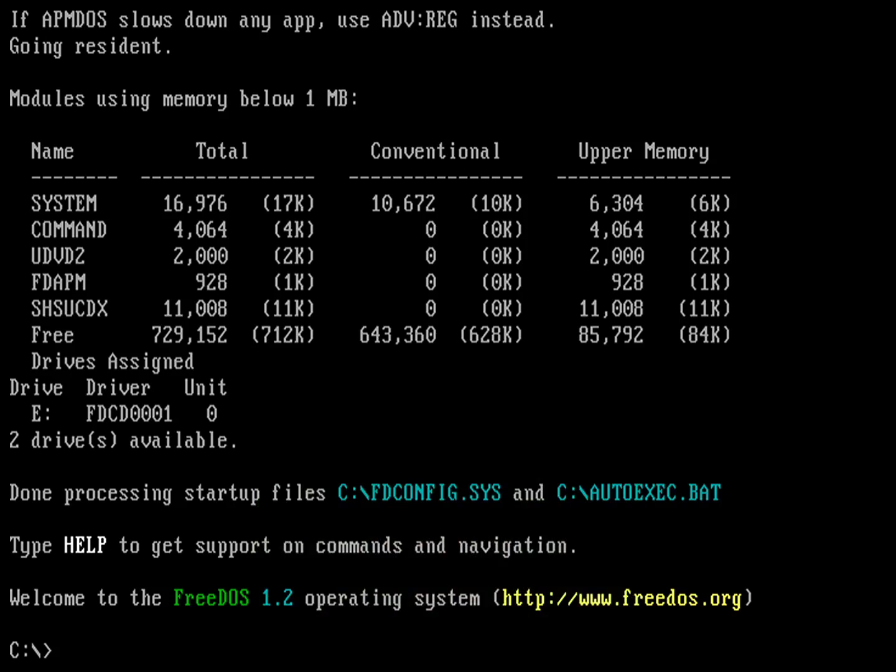
Change to the aseasy directory at the DOS prompt and launch the aseasy spreadsheet program from it.
text(cd aseasy)
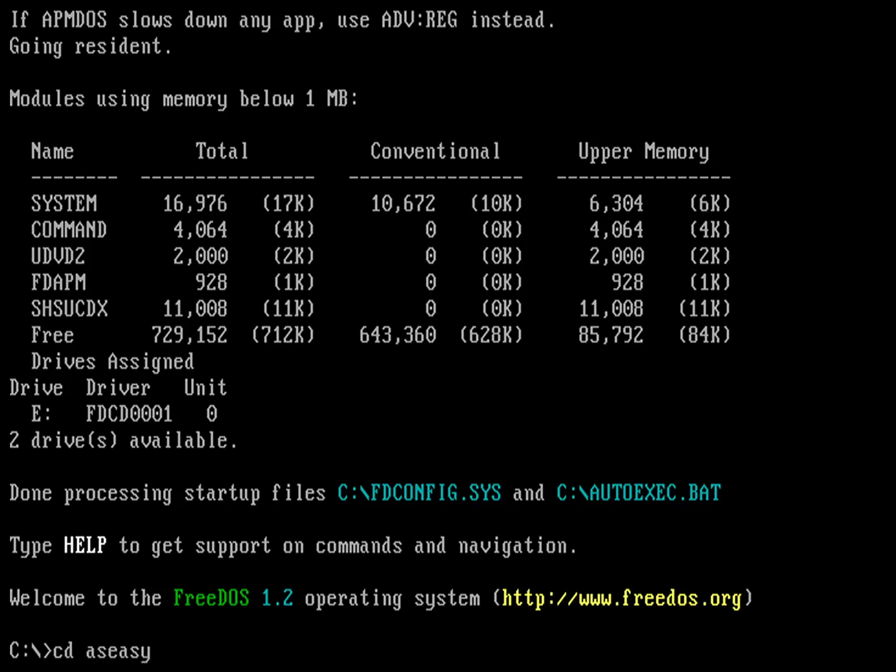
key(Return)
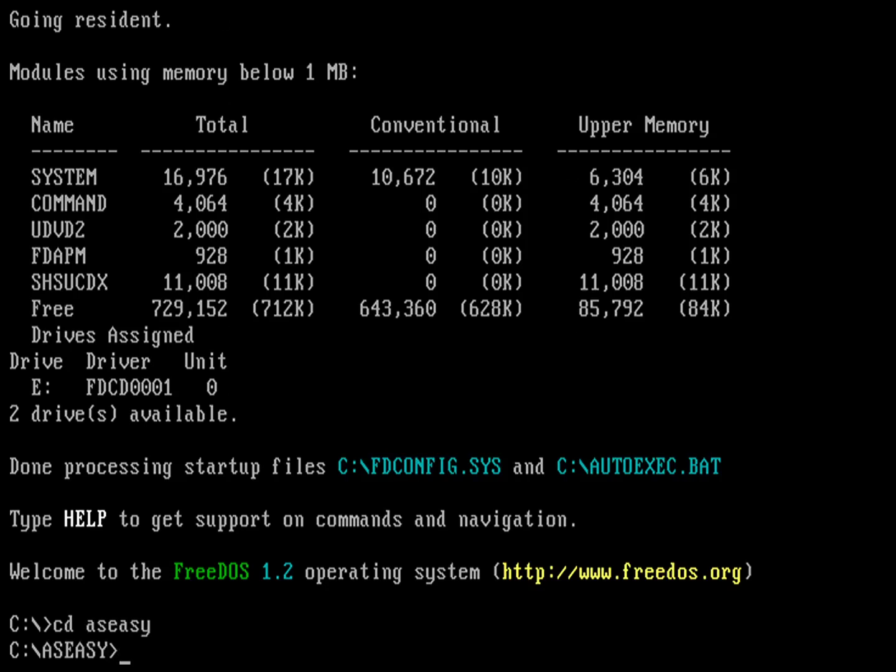
text(aseasy)
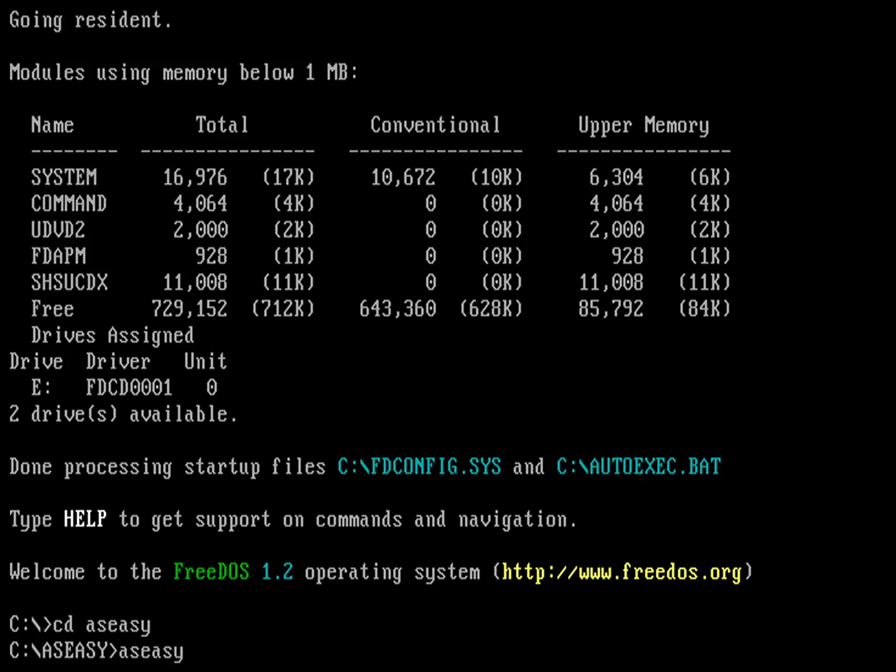
key(Return)
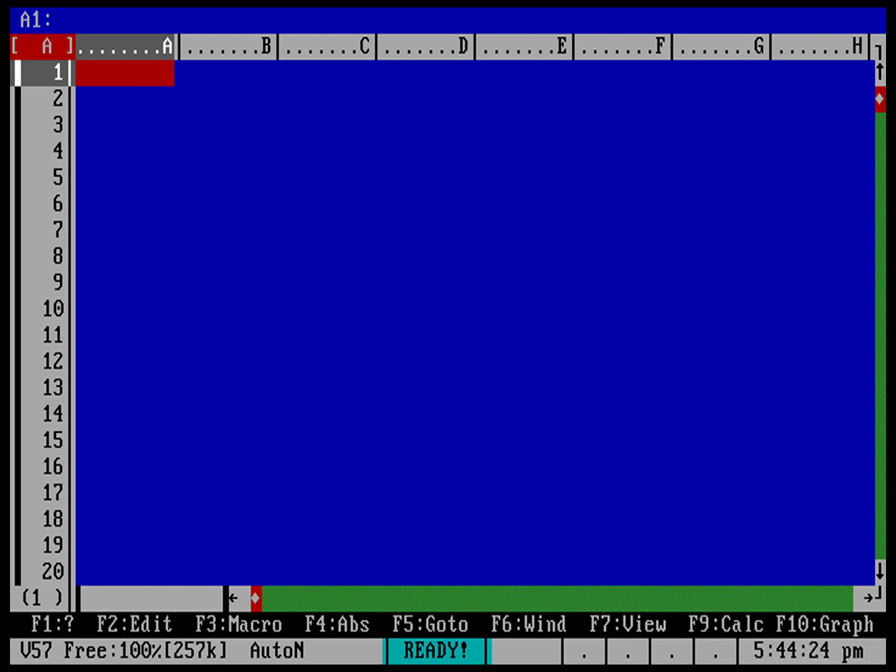
Enter the labels Introduction, Skills Review 1 and Skills Review 2 in cells A1 to A3.
text(I)
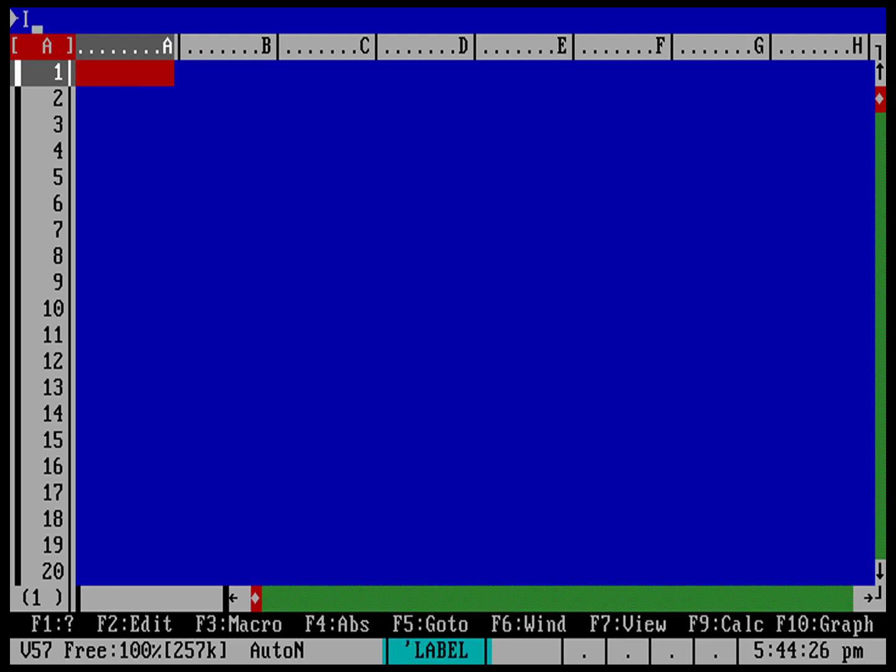
text(ntroduction)
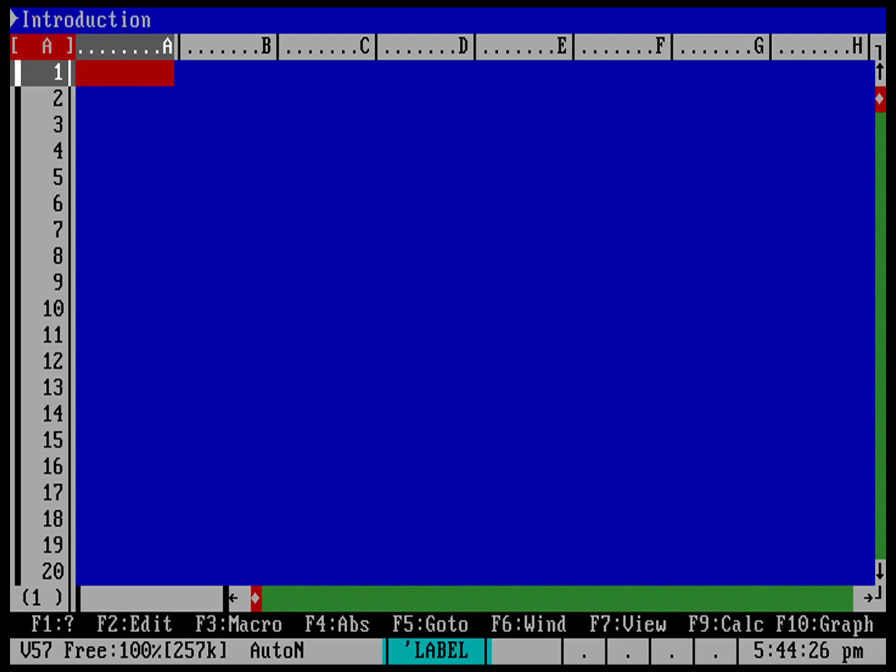
key(Down)
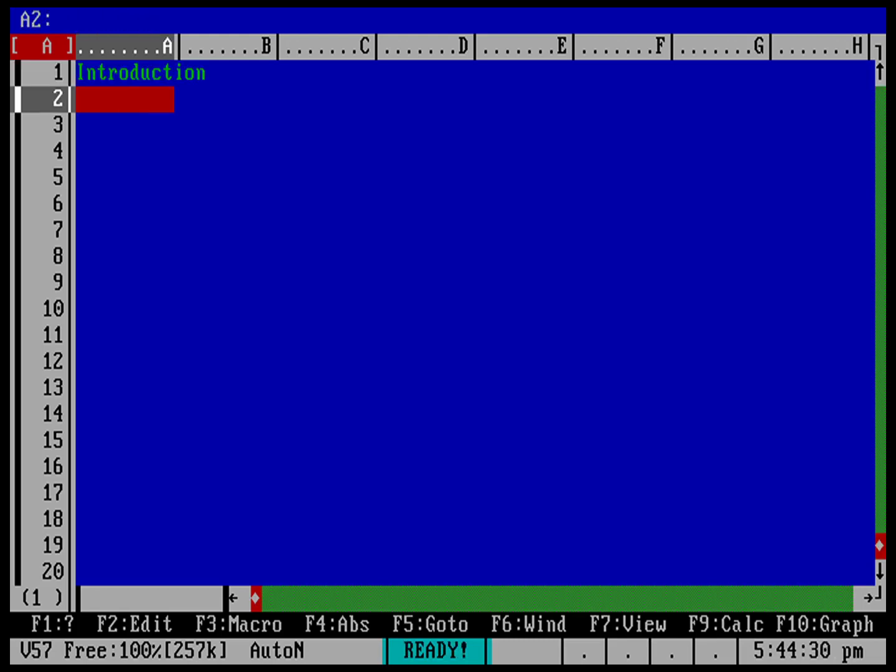
text(Skills)
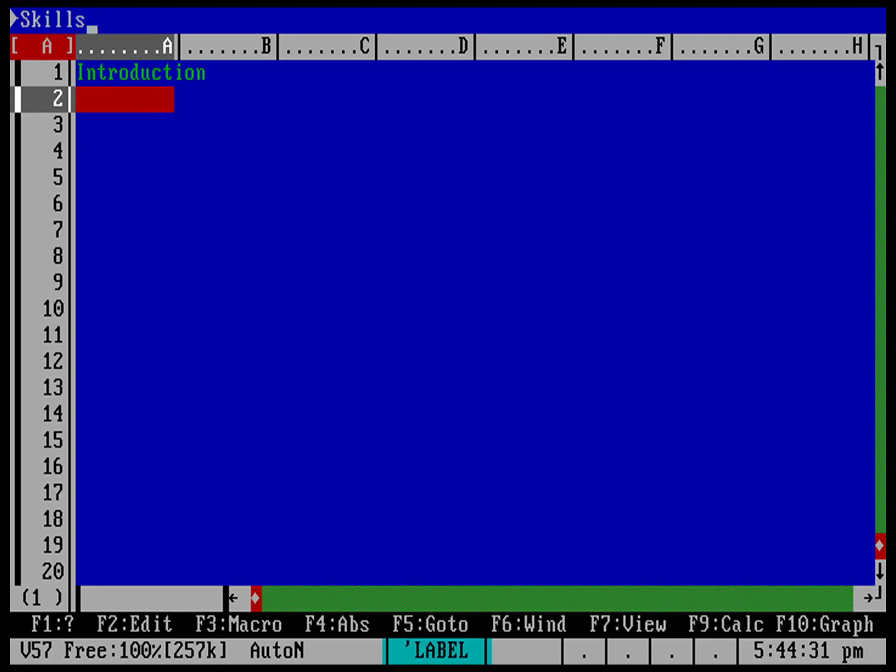
text( Review 1)
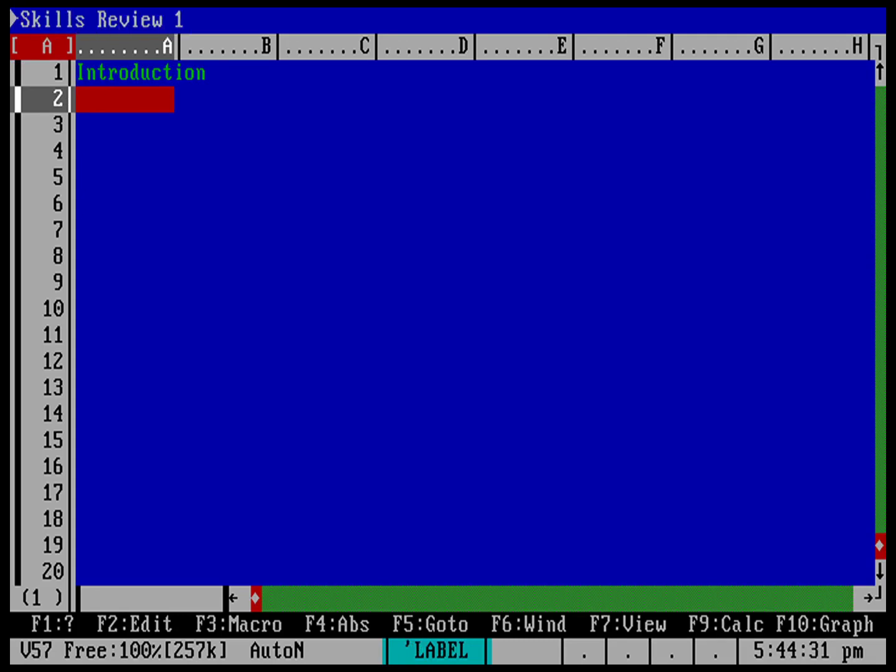
key(Down)
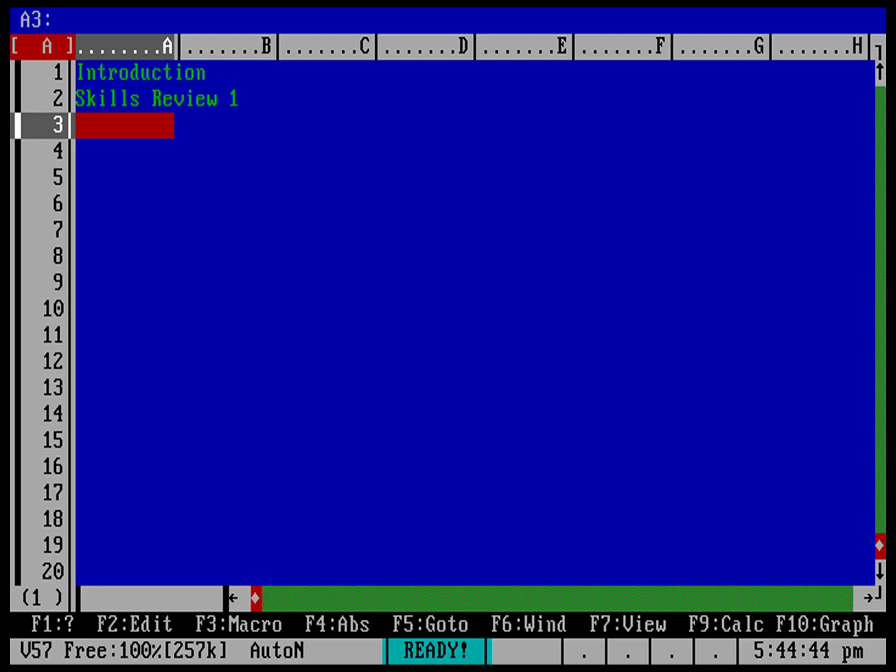
text(Skills Review 2)
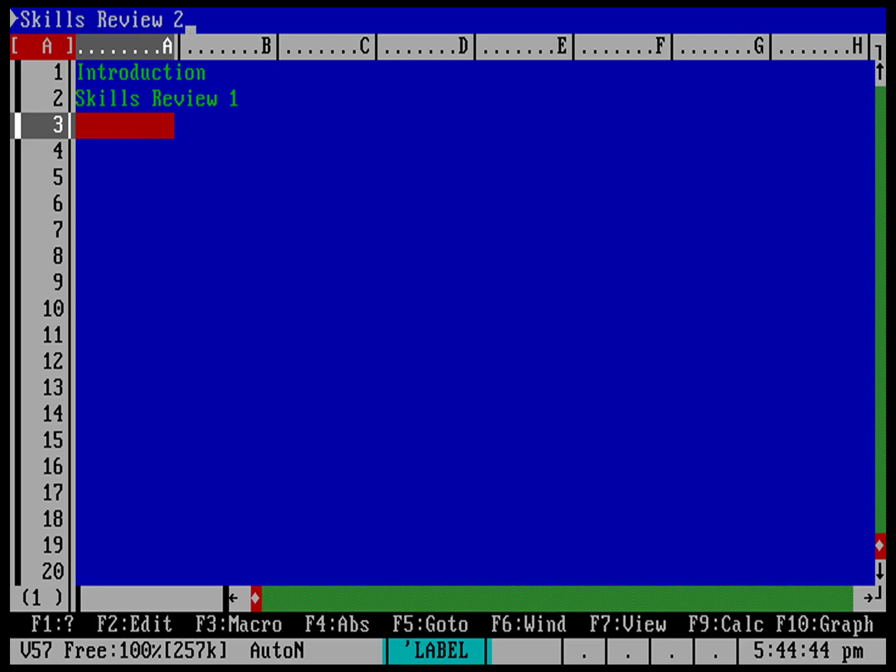
key(Down)
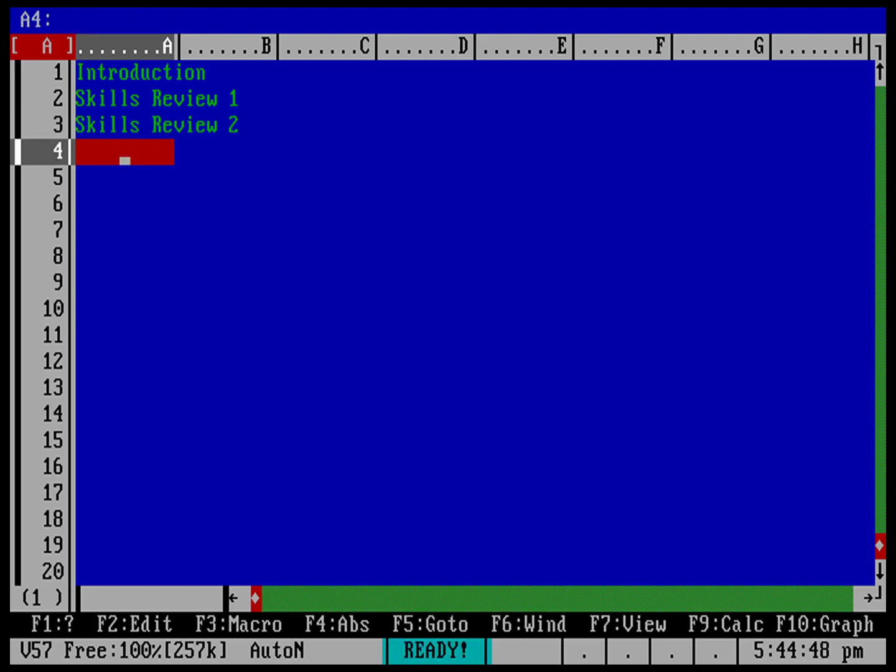
Fill cells A4 to A12 with the numbers 3 through 11, one per row.
text(3)
key(Down)
text(4)
key(Down)
text(5)
key(Down)
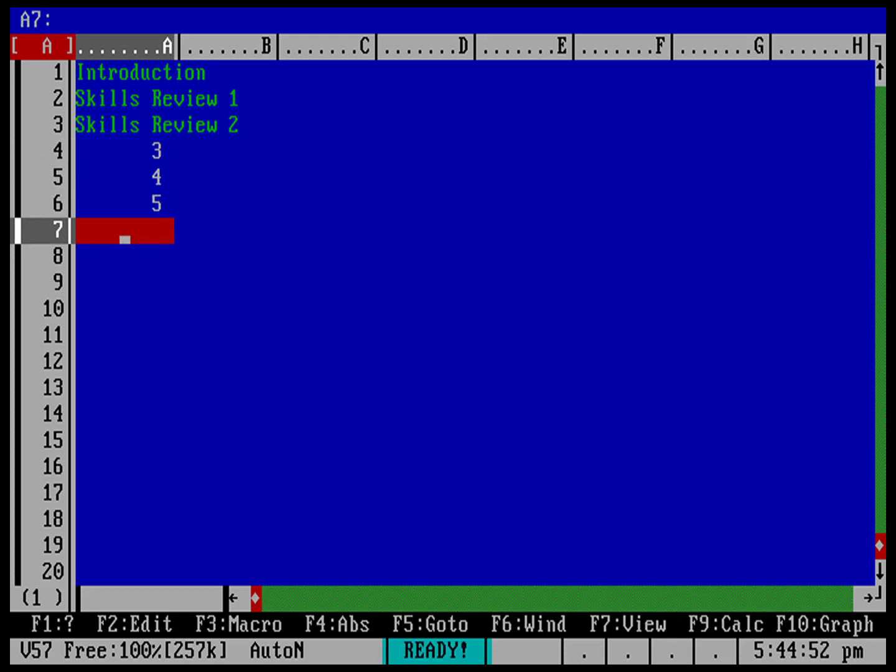
text(6)
key(Down)
text(7)
key(Down)
text(8)
key(Down)
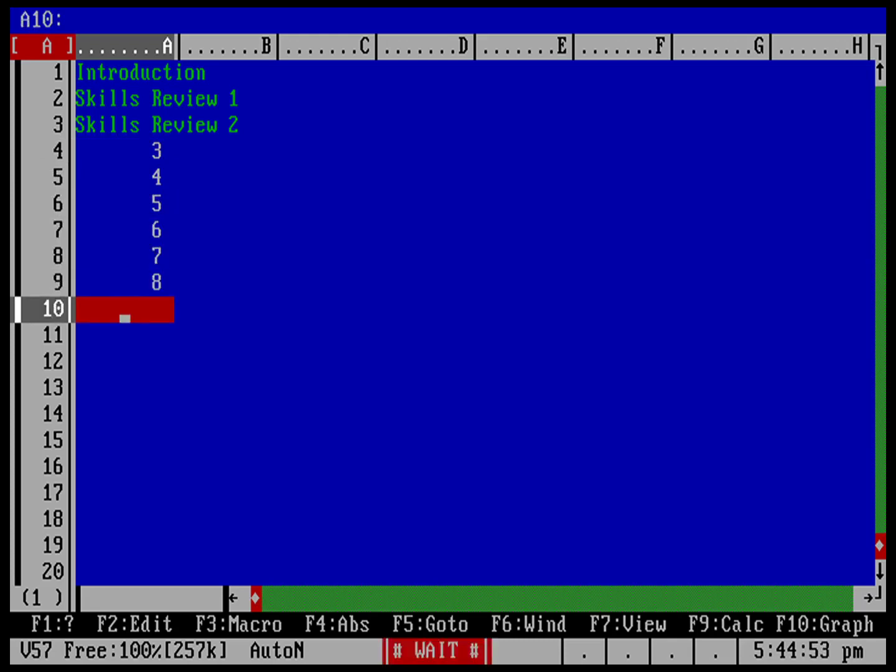
text(9)
key(Down)
text(10)
click(125, 371)
text(11)
click(124, 344)
Set the width of column A to 16 so the Skills Review labels fit.
key(Up)
key(Up)
key(Up)
key(Up)
key(Up)
key(Up)
key(Up)
key(Up)
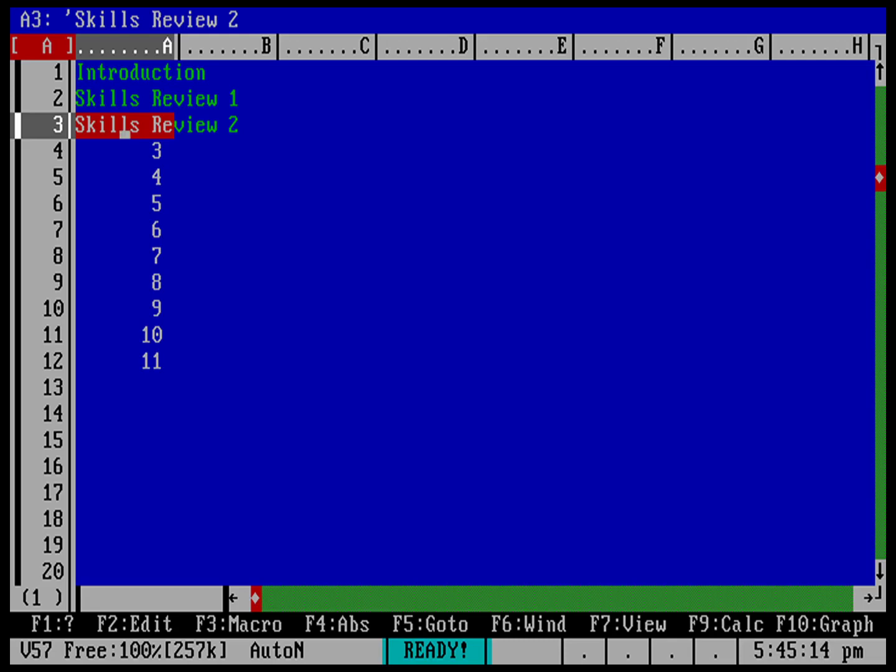
key(slash)
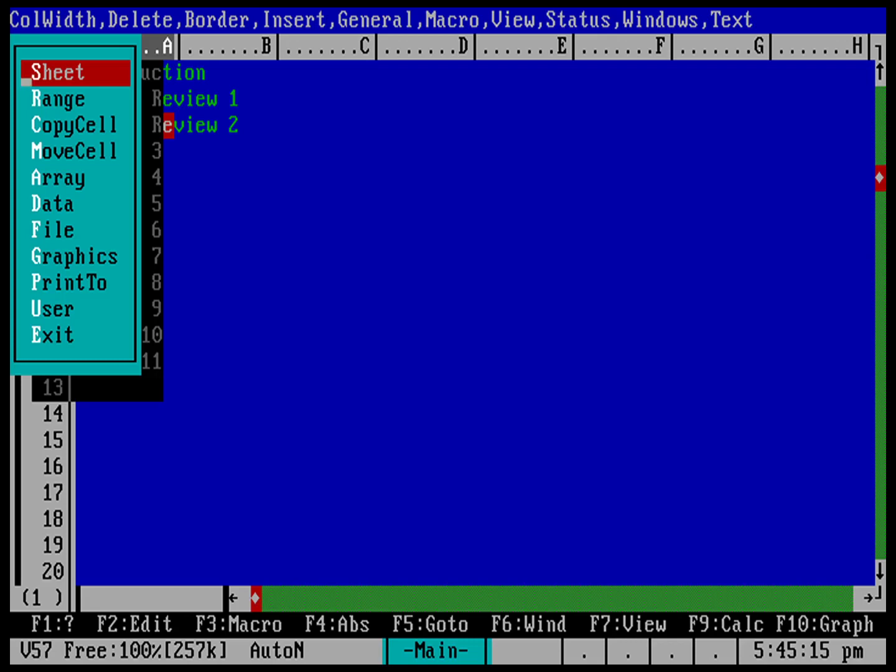
key(Return)
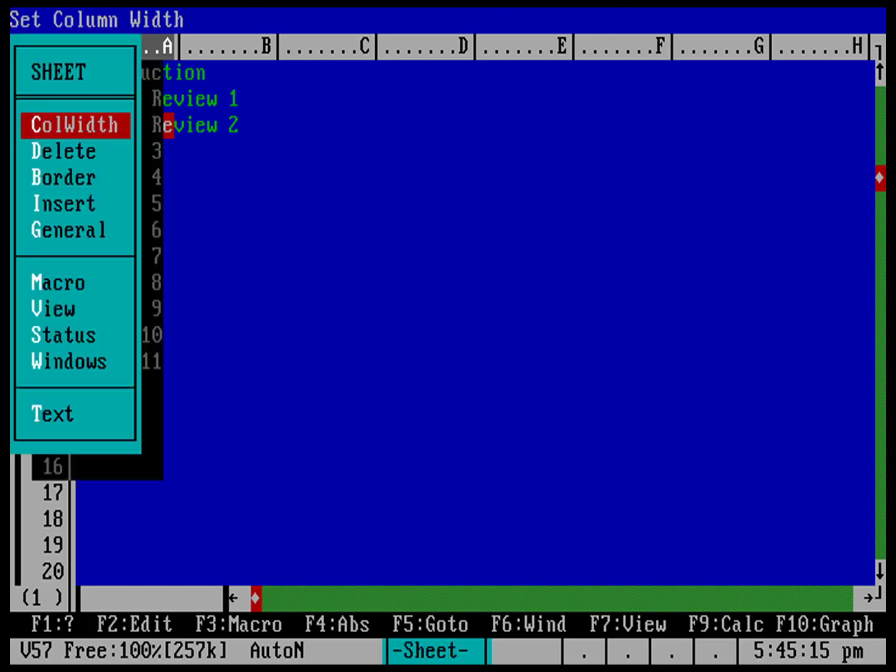
key(Return)
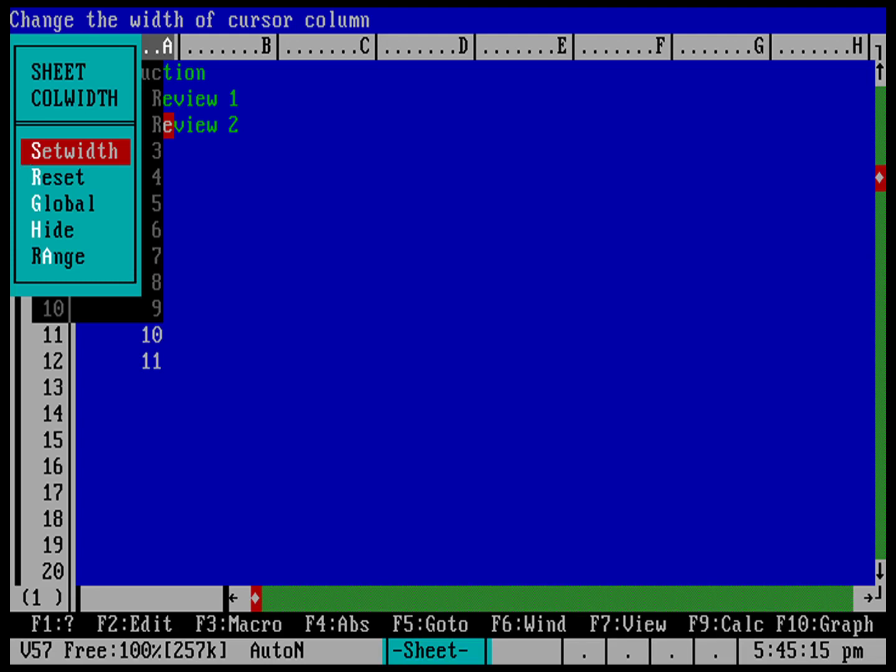
key(Return)
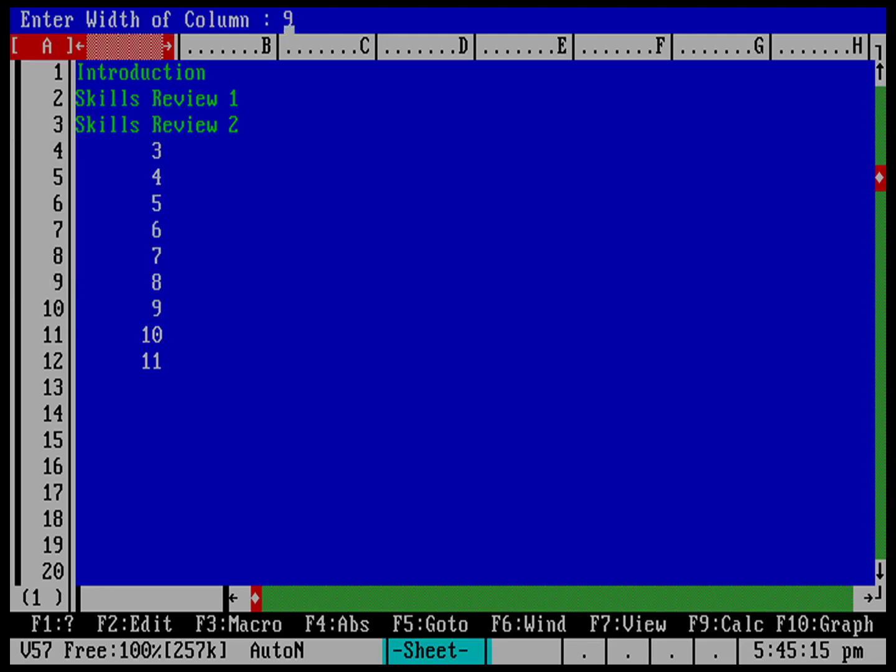
text(1)
text(6)
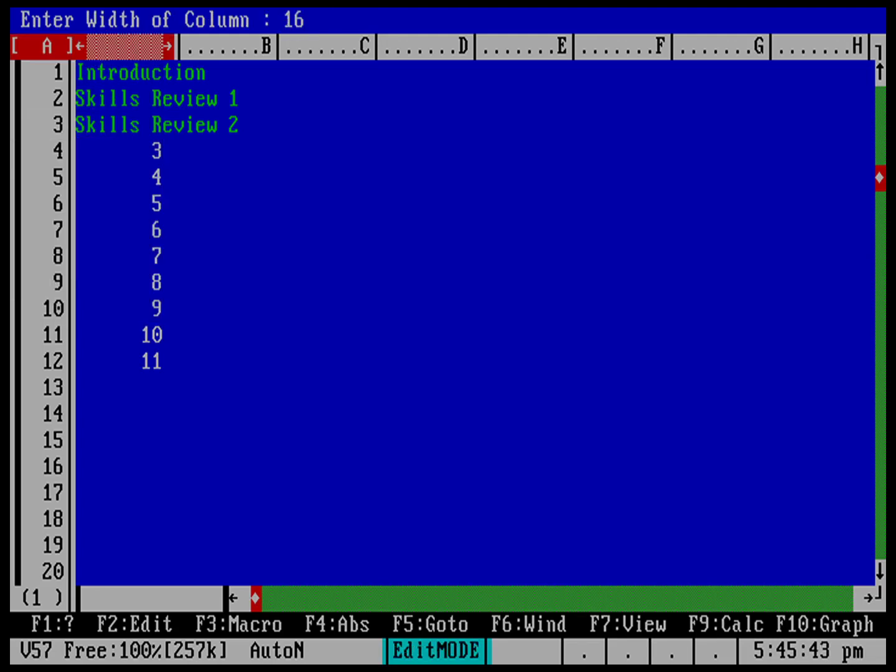
key(Return)
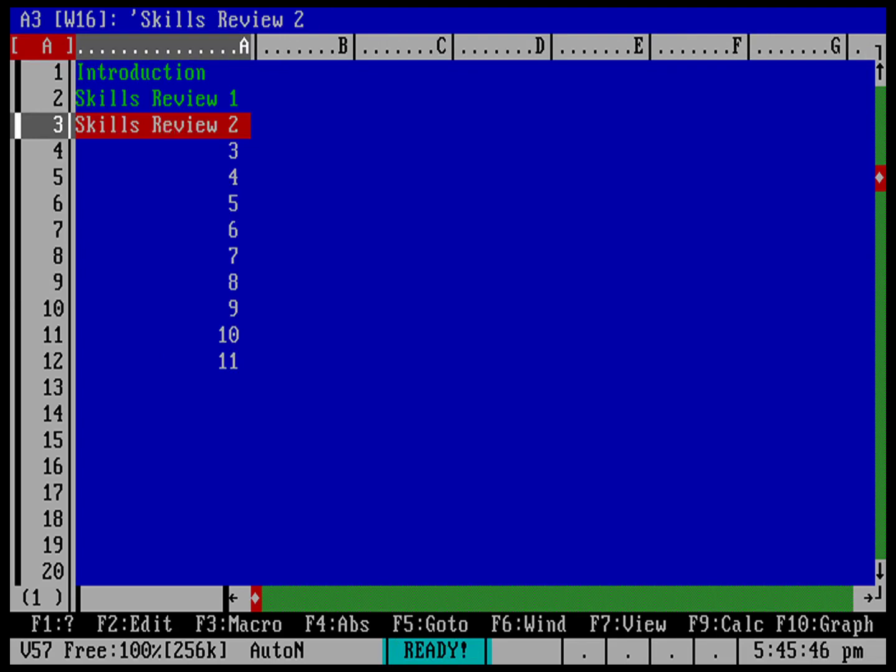
Enter the labels Weekly Exam 1 and Weekly Exam 2 in cells D2 and D3.
key(Up)
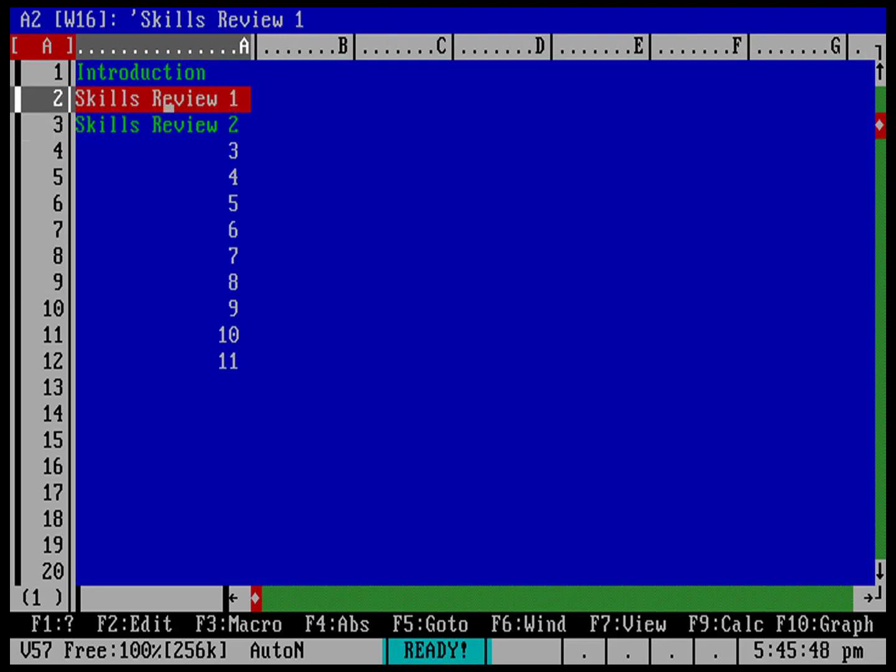
key(Right)
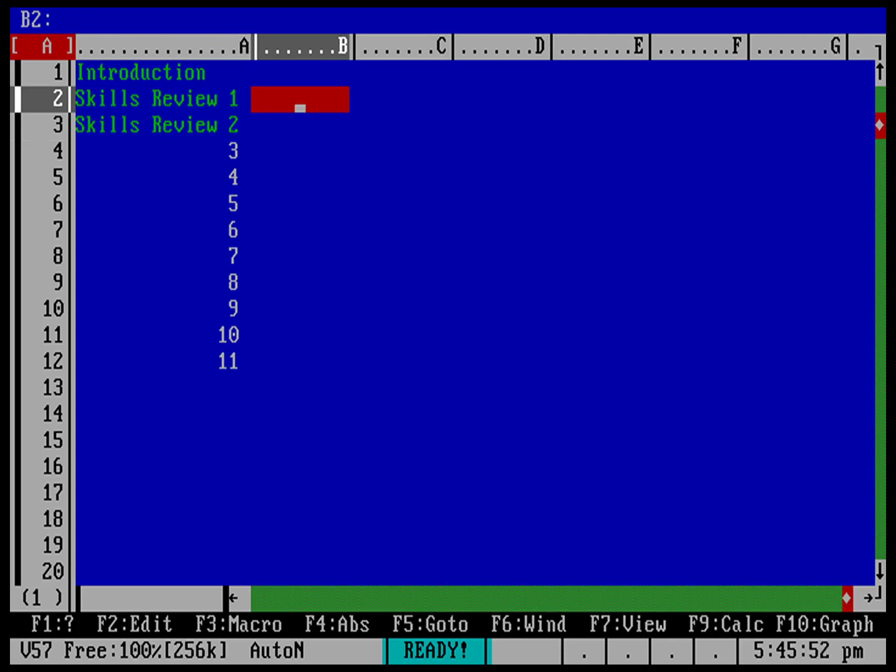
key(Right)
key(Right)
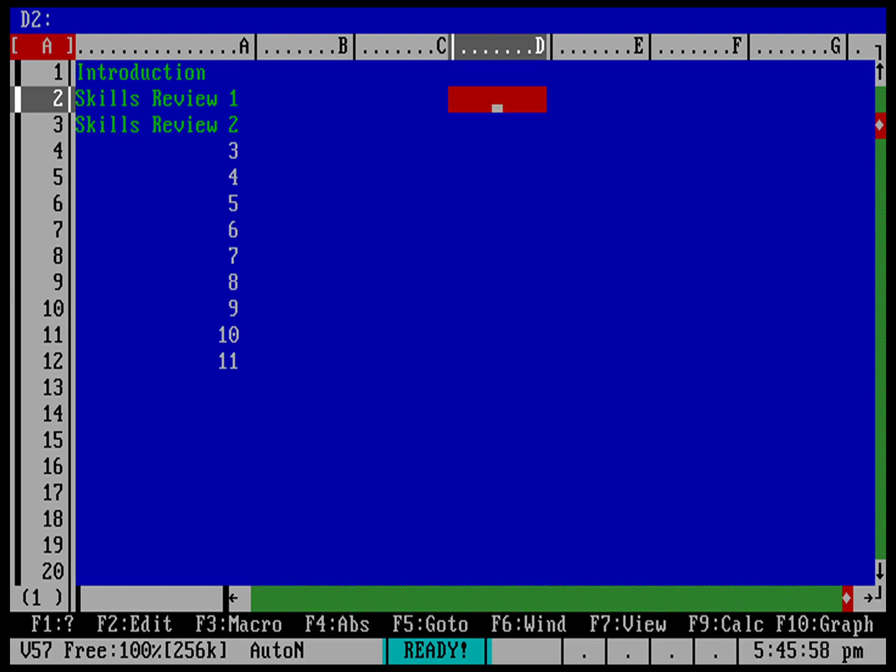
text(Weekly Exam 1)
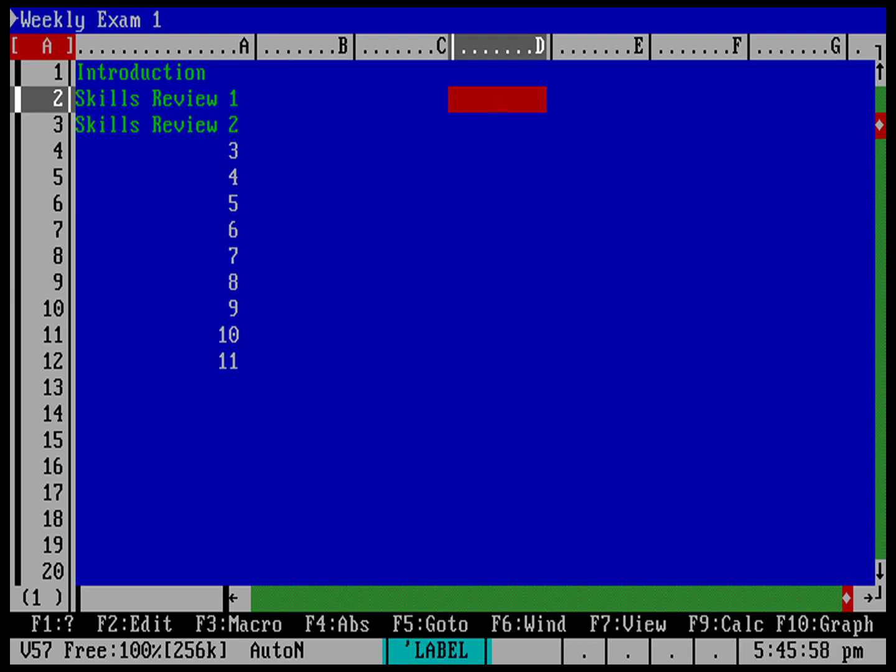
key(Down)
text(Weekly E)
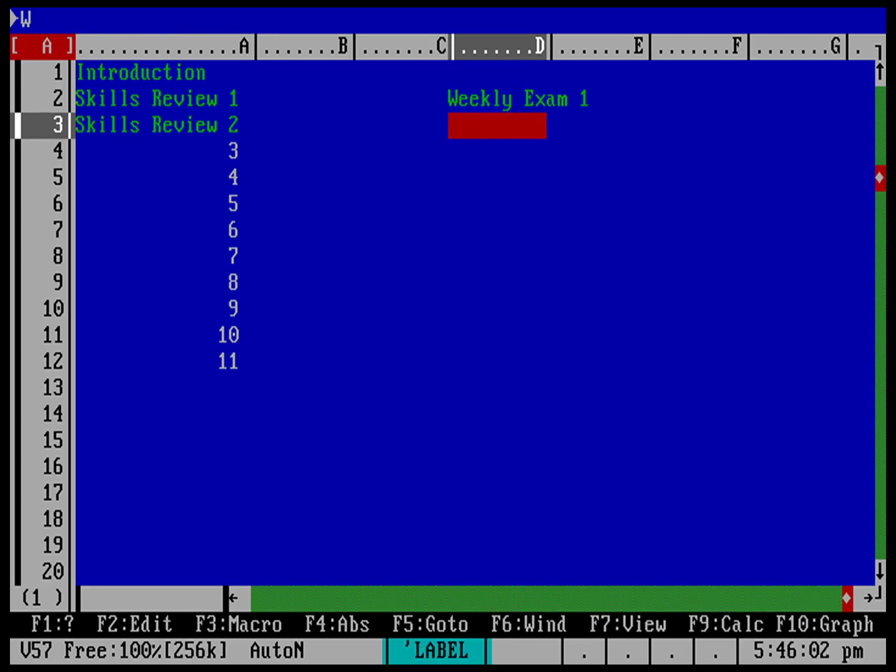
text(xam 2)
key(Down)
Fill cells D4 to D12 with the numbers 3 through 11, one per row.
key(3)
key(Down)
key(4)
key(Down)
text(5)
key(Down)
key(6)
key(Down)
key(7)
key(Down)
text(8)
key(Down)
text(9)
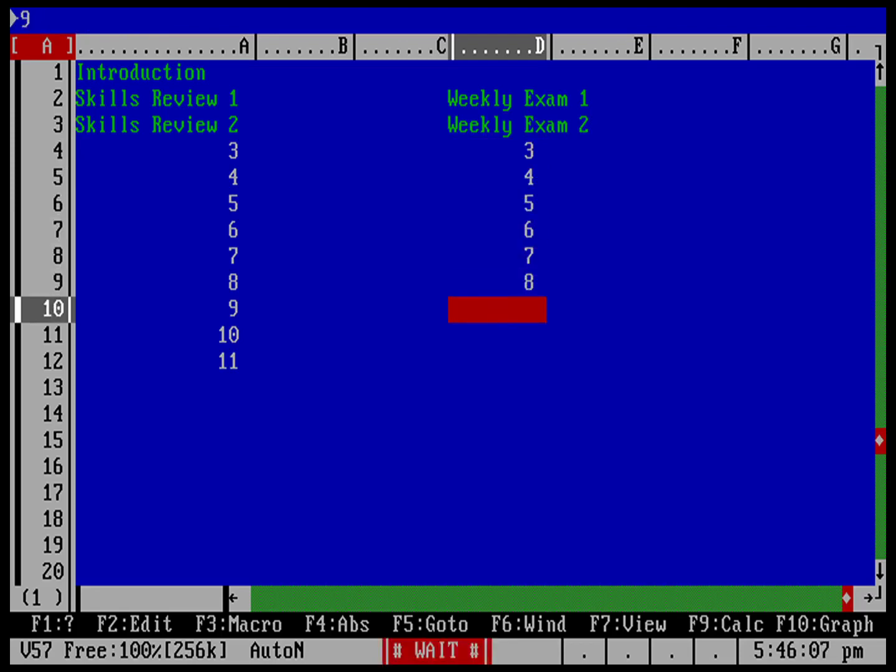
key(Down)
text(10)
key(Down)
text(11)
key(Down)
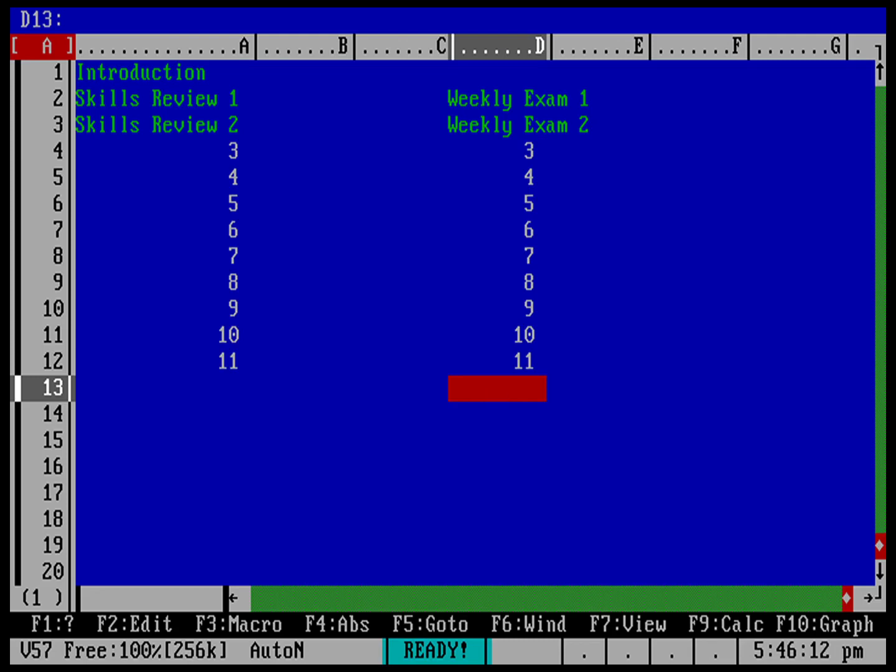
Set the width of column D to 14 so the Weekly Exam labels fit.
key(slash)
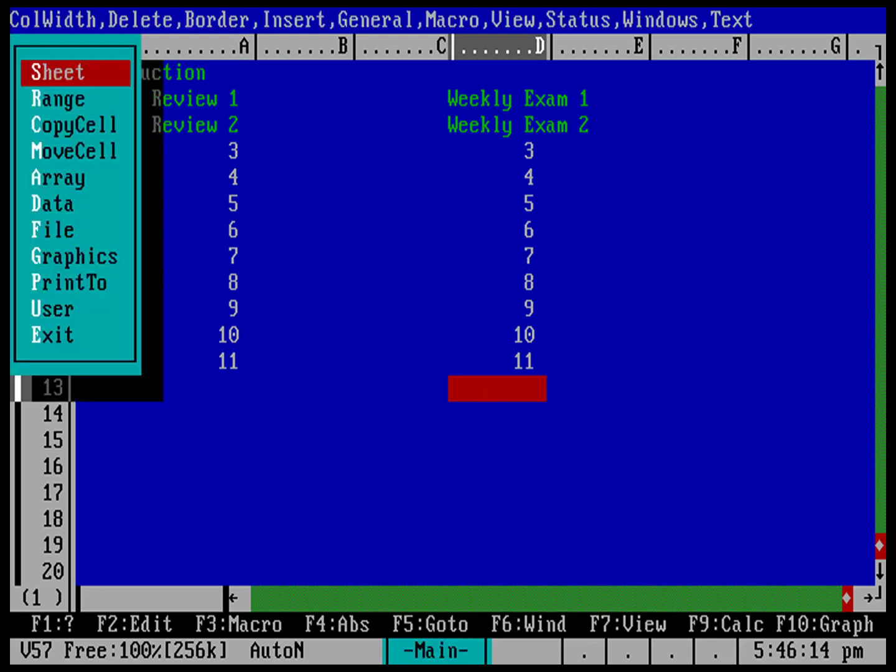
key(Return)
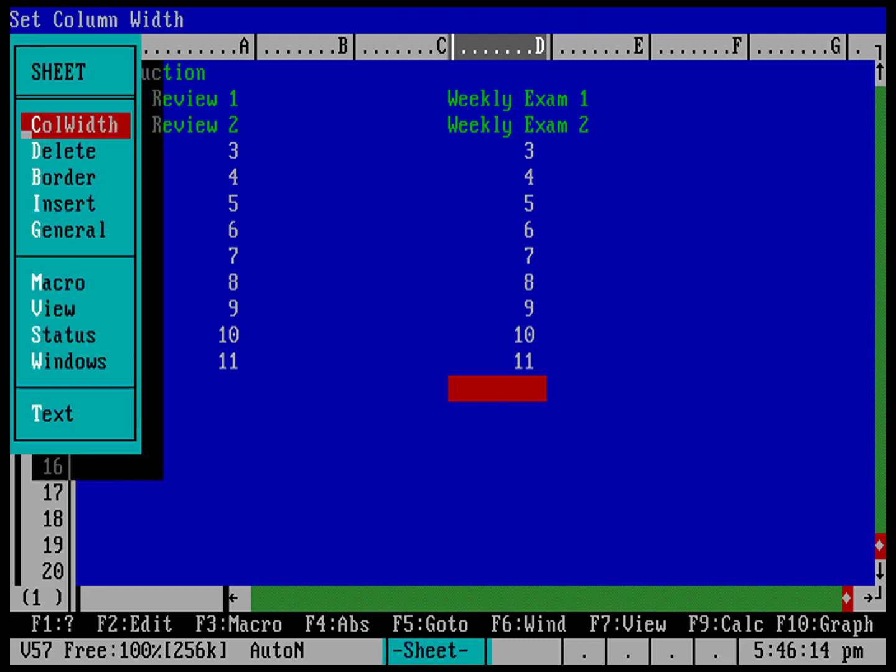
key(Return)
key(Return)
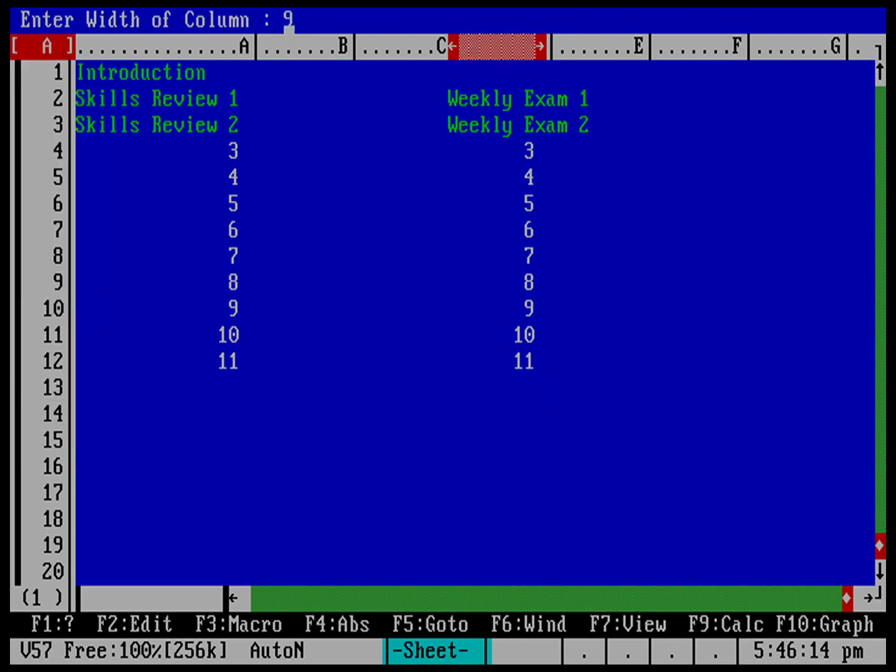
text(14)
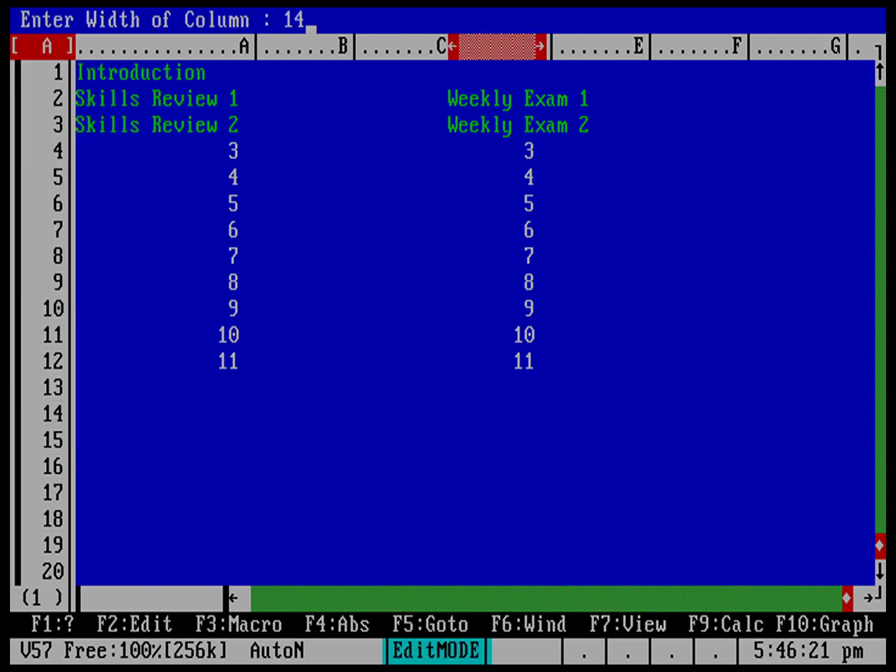
key(Return)
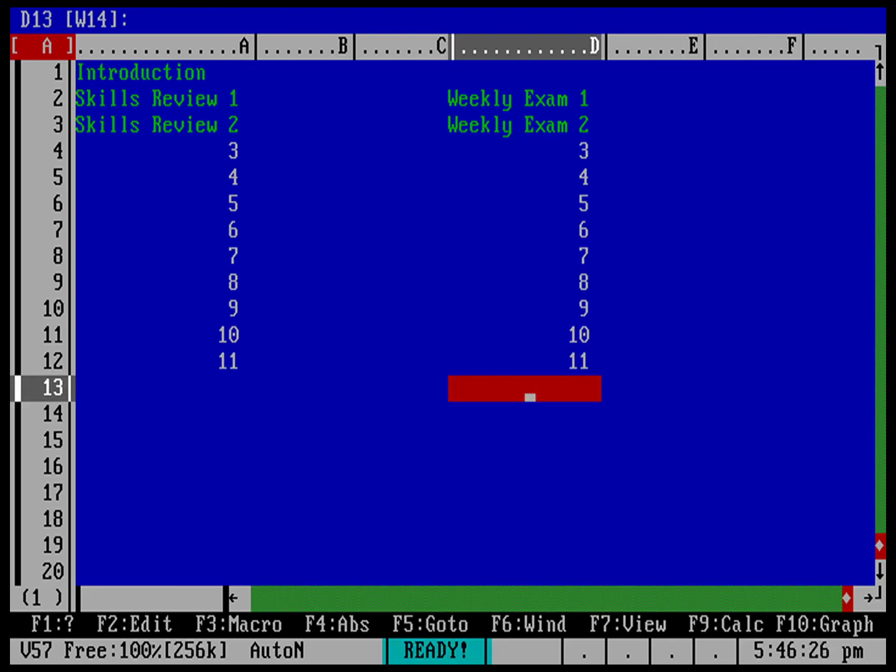
Enter the labels Paper 1 and Paper 2 in cells A13 and A14.
key(Left)
key(Left)
key(Left)
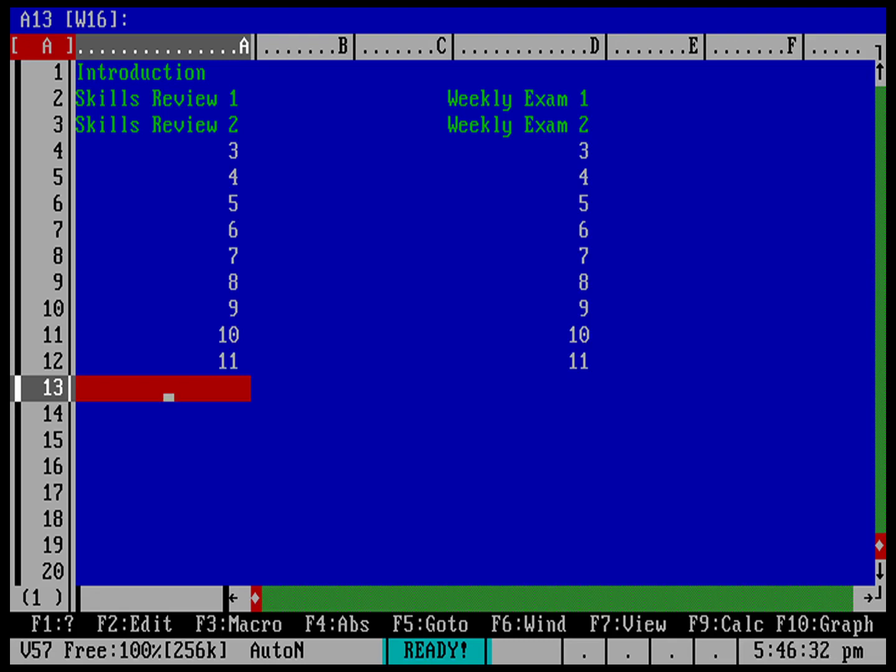
text(Paper 1)
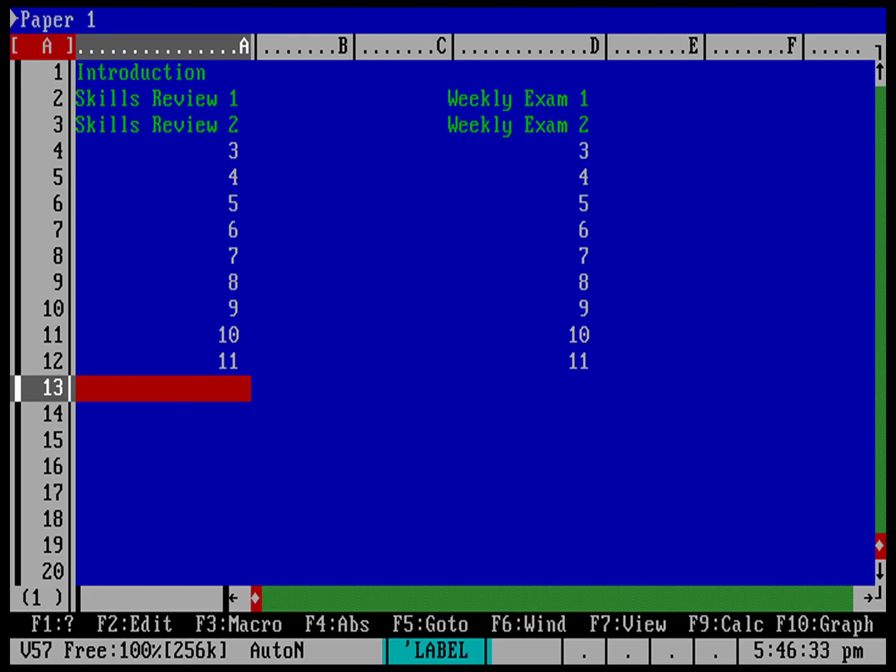
key(Down)
text(Paper 2)
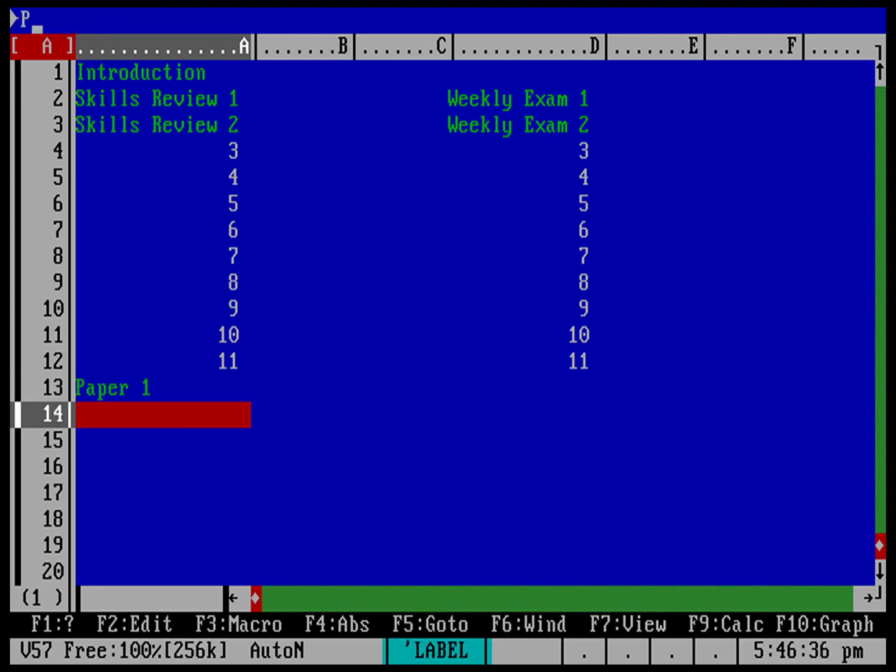
key(Down)
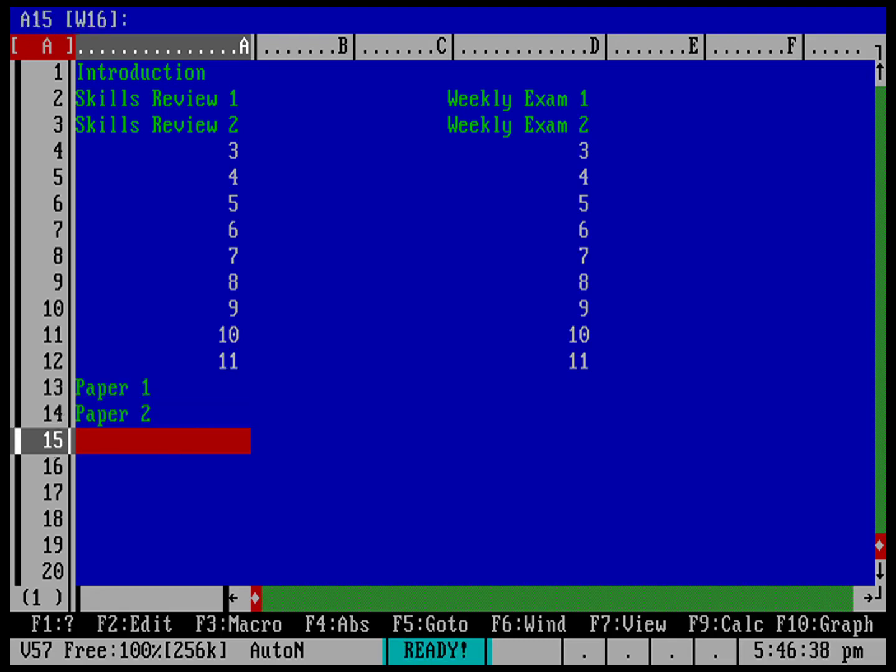
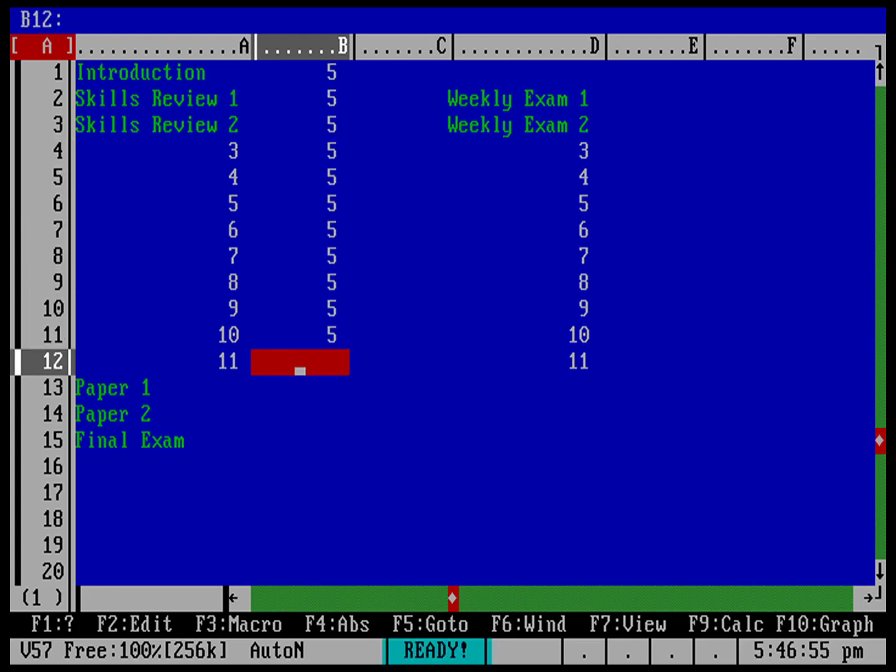
Enter 5 in cell B12 and 100 in each of cells B13 to B15 for the papers and final exam.
text(5)
key(Down)
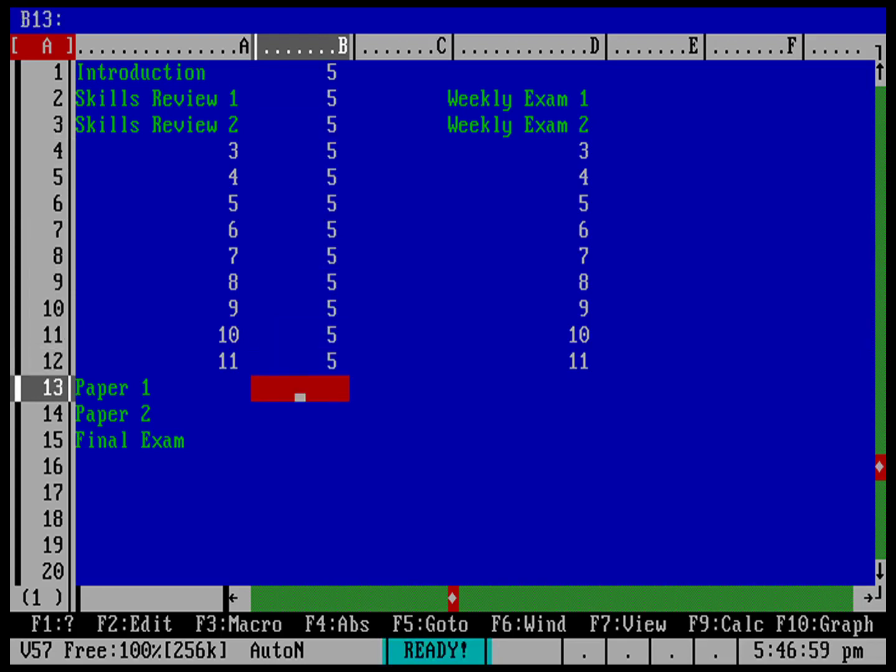
text(10)
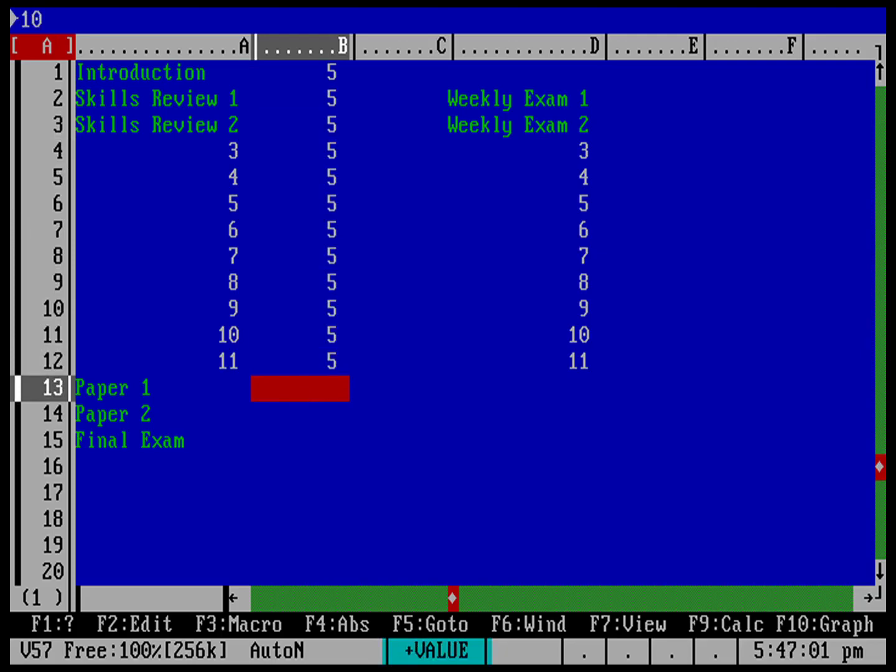
text(0)
key(Down)
text(100)
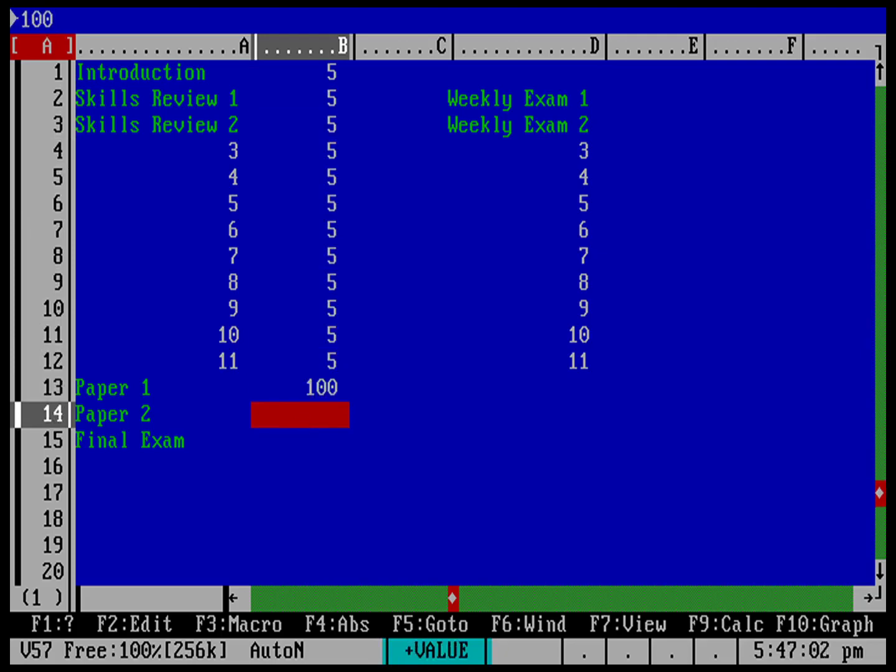
key(Down)
text(100)
key(Up)
Enter 10 in cell E2 as the points for Weekly Exam 1.
key(Up)
key(Up)
key(Up)
key(Up)
key(Up)
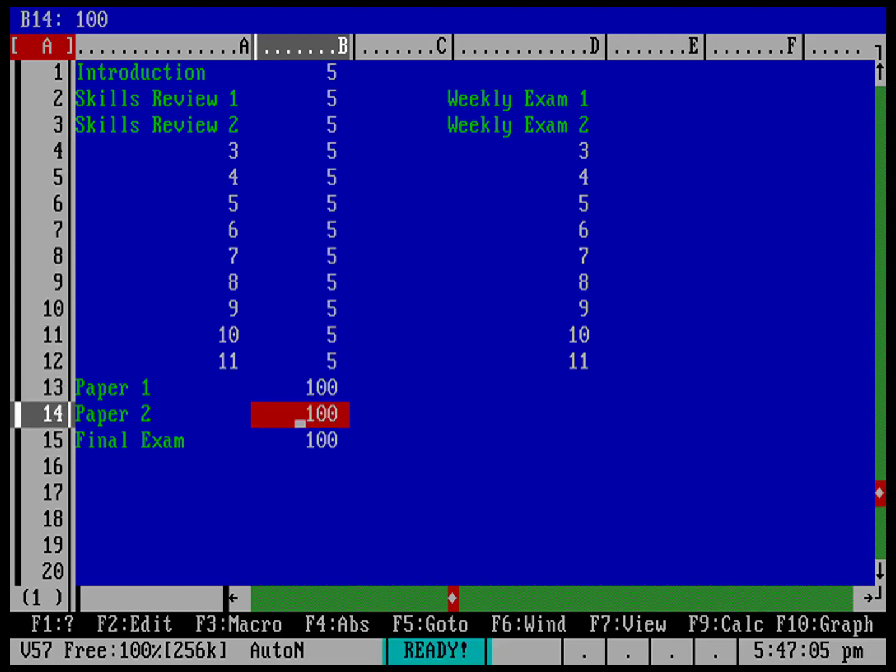
key(Up)
key(Up)
key(Up)
key(Up)
key(Up)
key(Up)
key(Up)
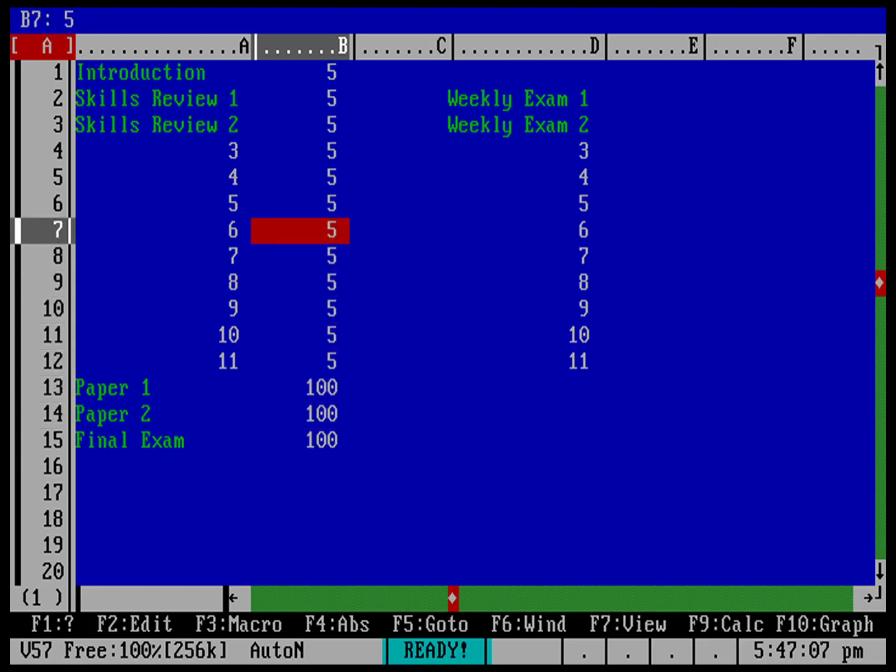
key(Right)
key(Right)
key(Right)
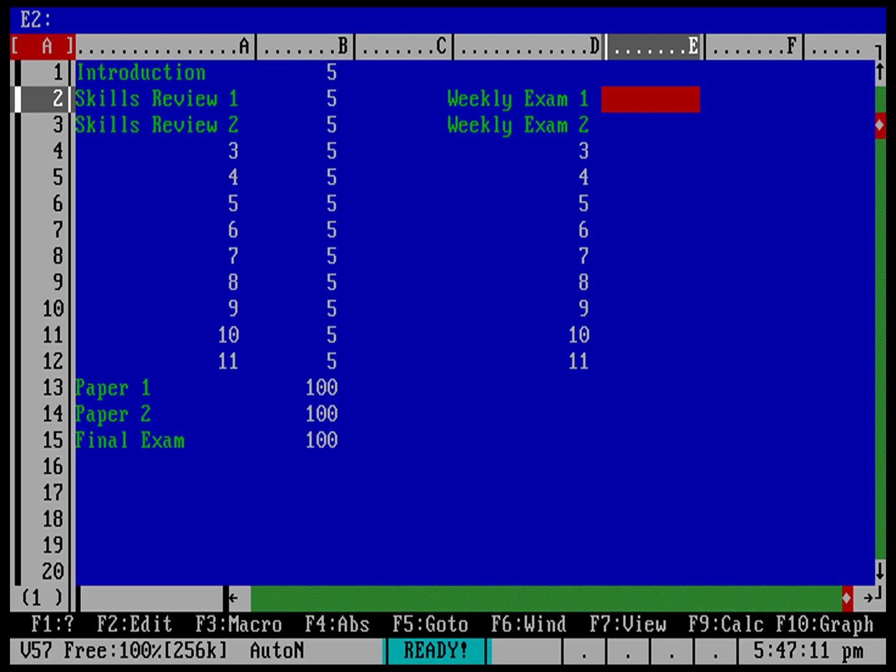
text(10)
key(Down)
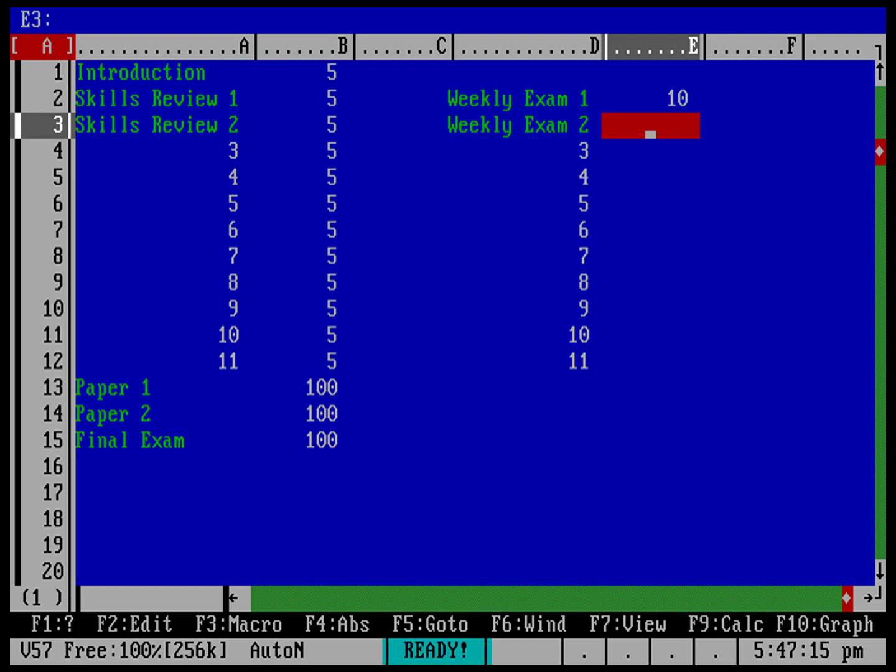
Copy the value in cell E2 to the range E3..E12 for the remaining weekly exams.
key(Up)
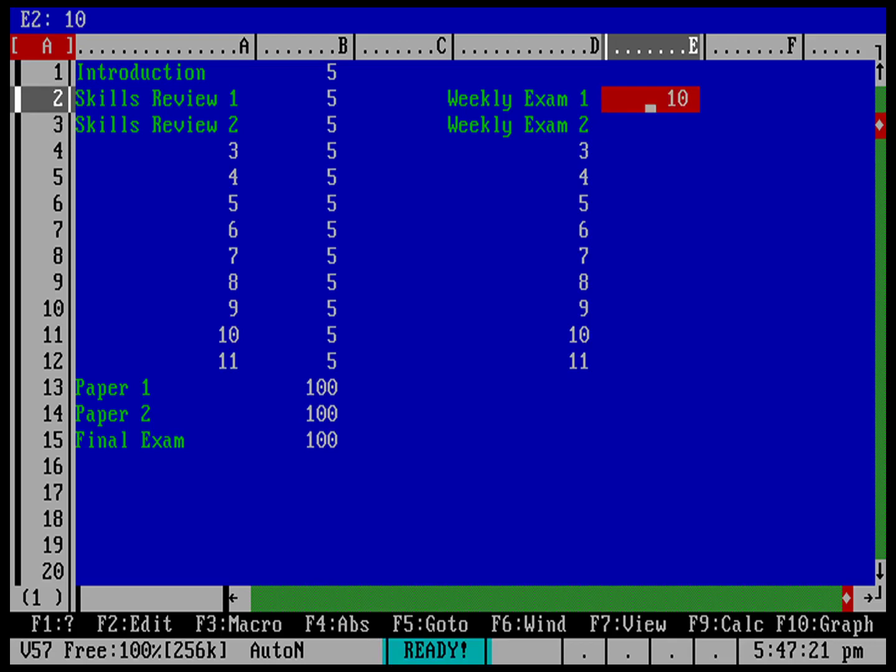
key(slash)
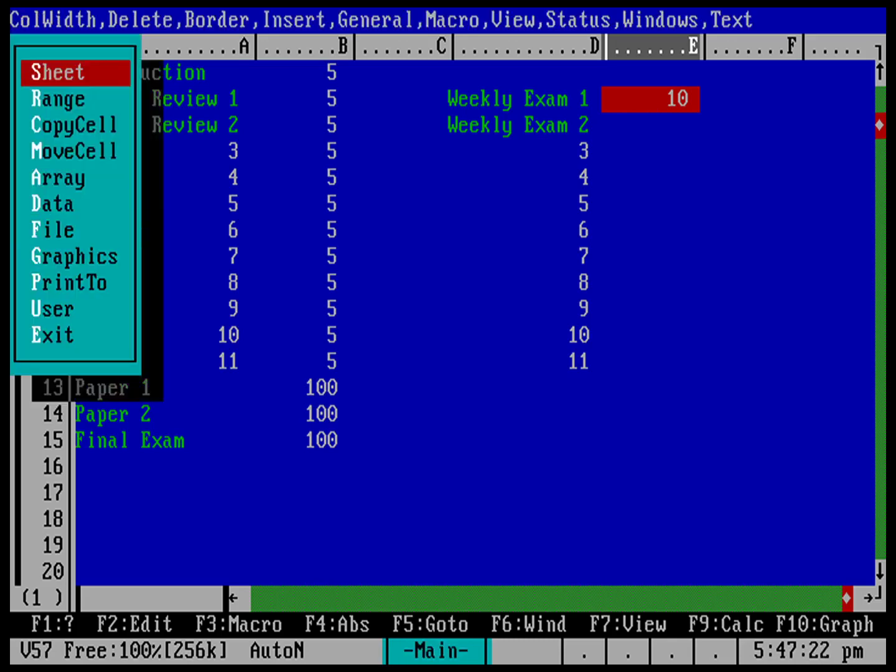
key(Down)
key(Down)
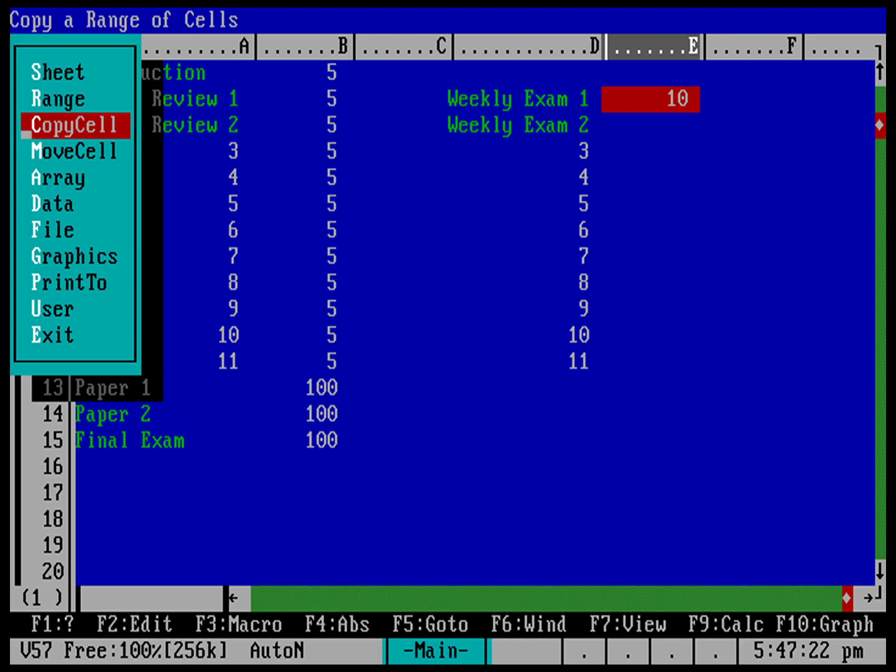
key(Return)
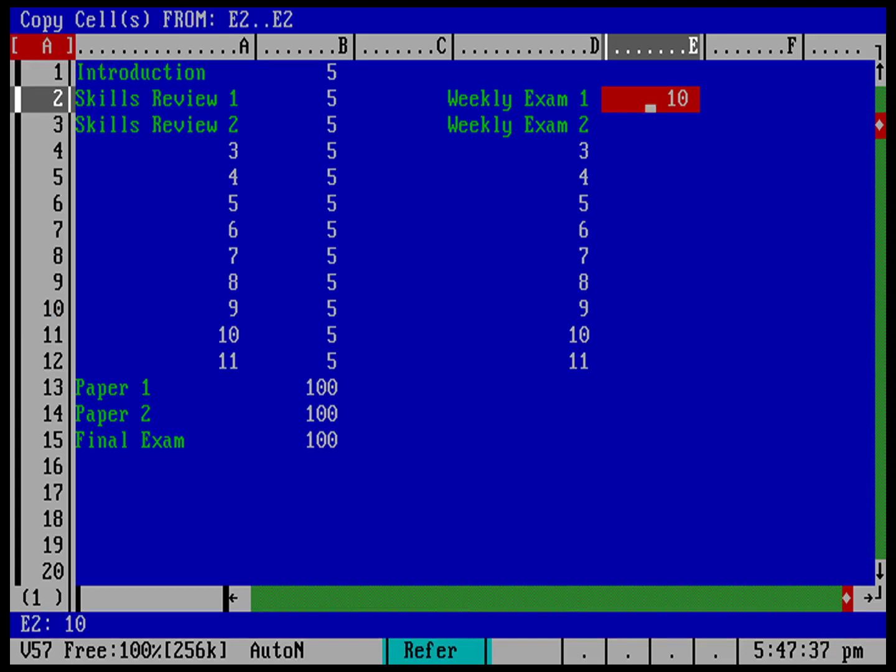
key(Return)
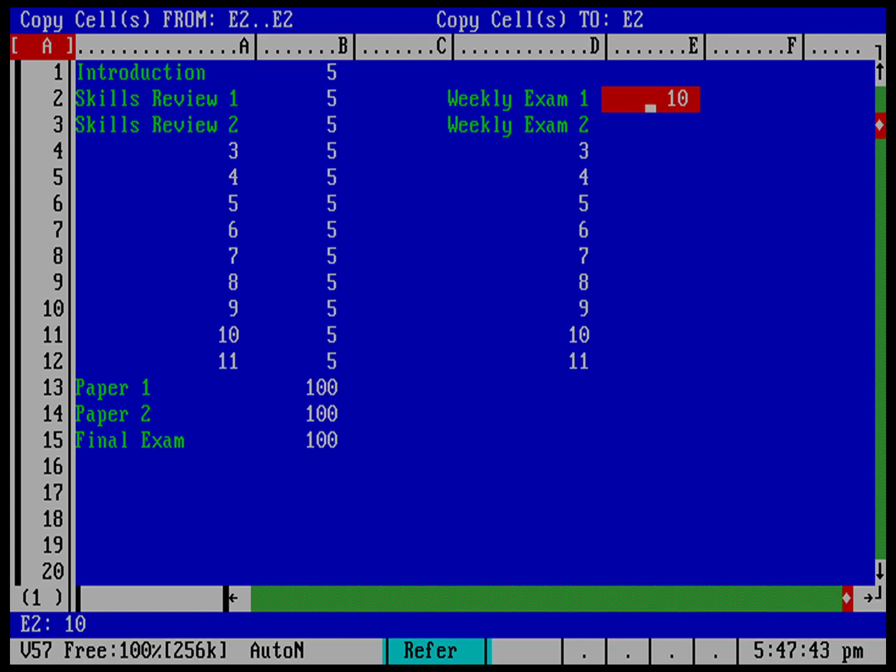
text(e3)
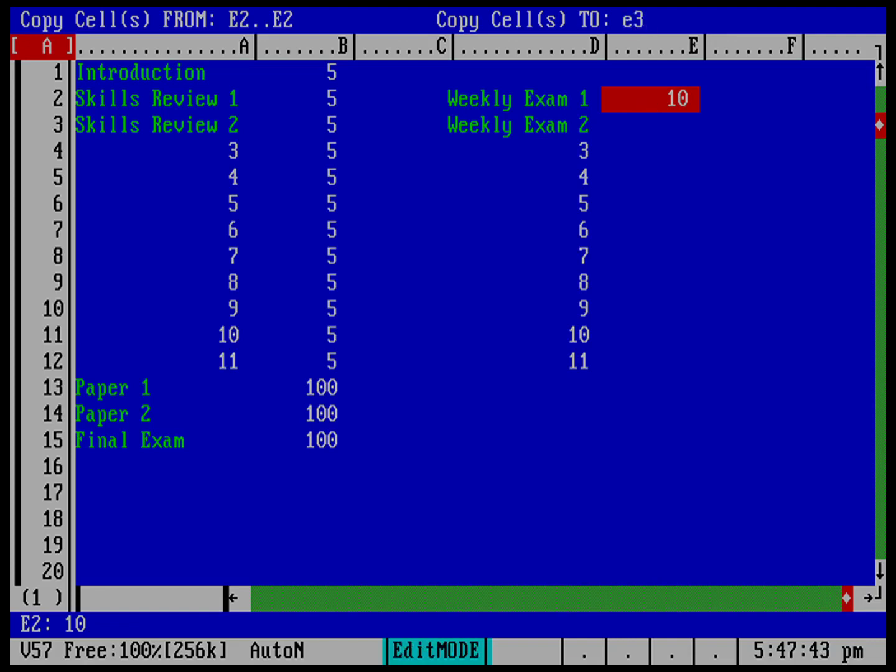
text(..e12)
key(Return)
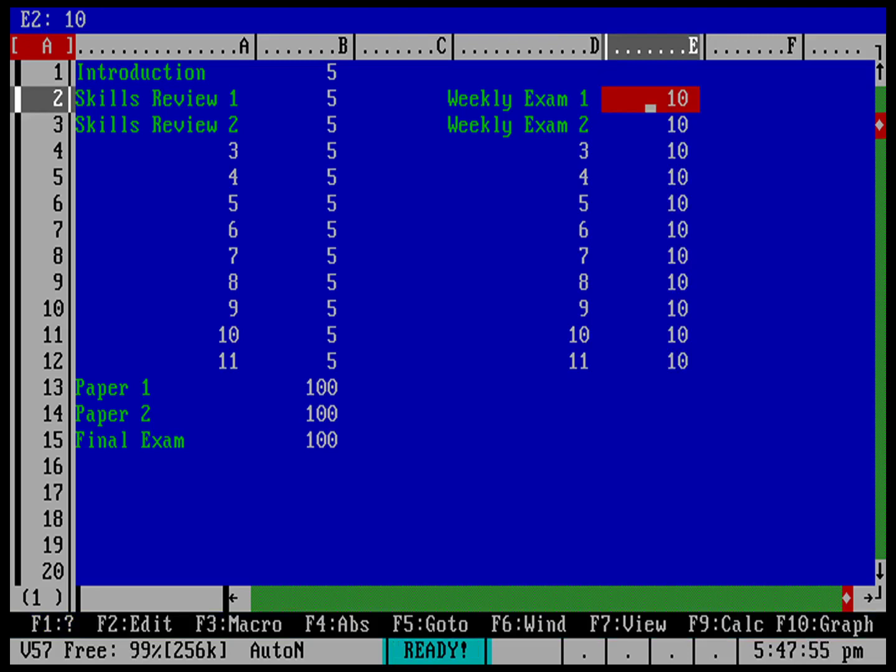
Fill cell B16 with a repeating dash line using \- beneath the Final Exam points.
key(Down)
key(Down)
key(Down)
key(Down)
key(Down)
key(Down)
key(Down)
key(Down)
key(Down)
key(Down)
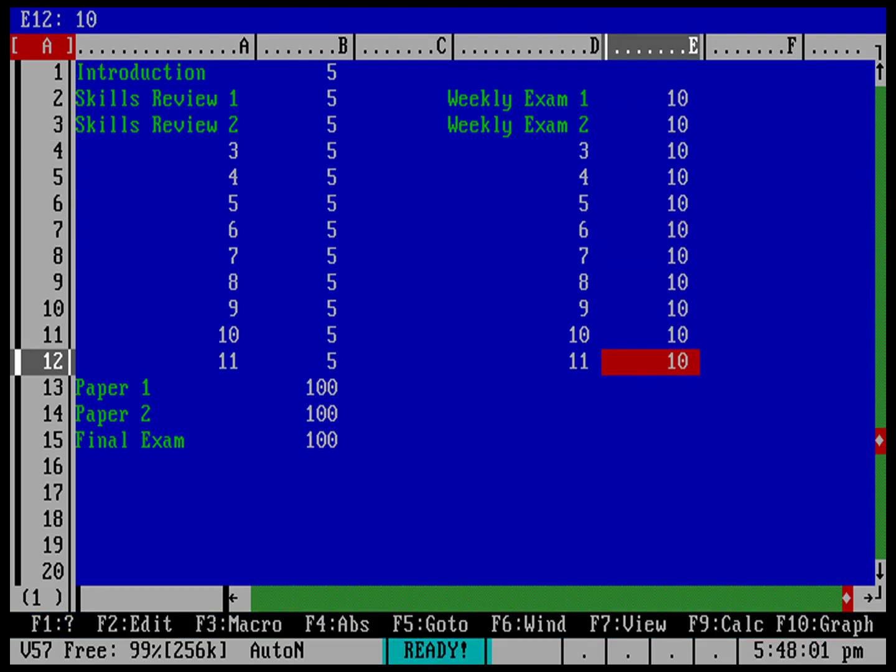
key(Left)
key(Left)
key(Left)
key(Left)
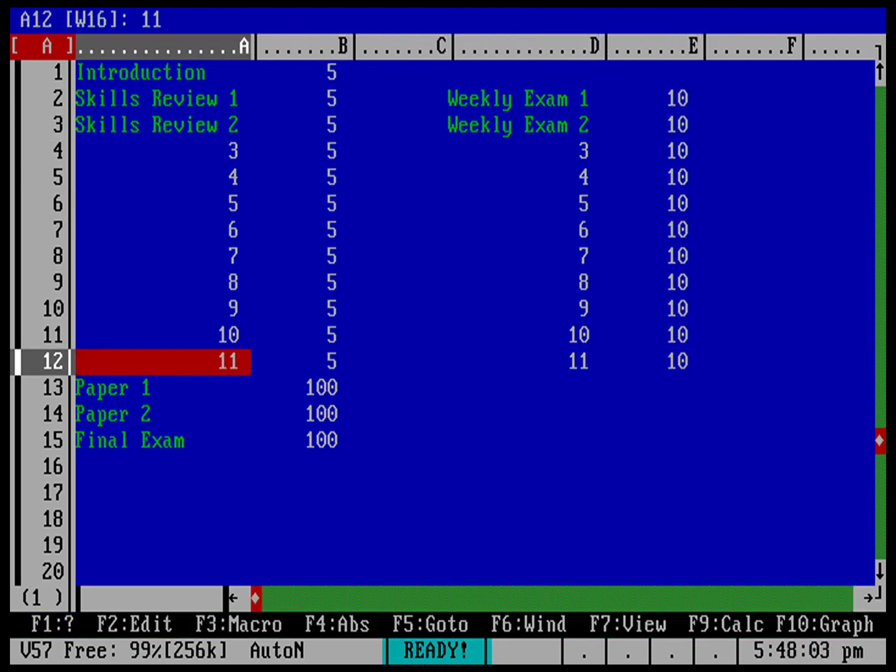
key(Down)
key(Down)
key(Down)
key(Down)
key(Right)
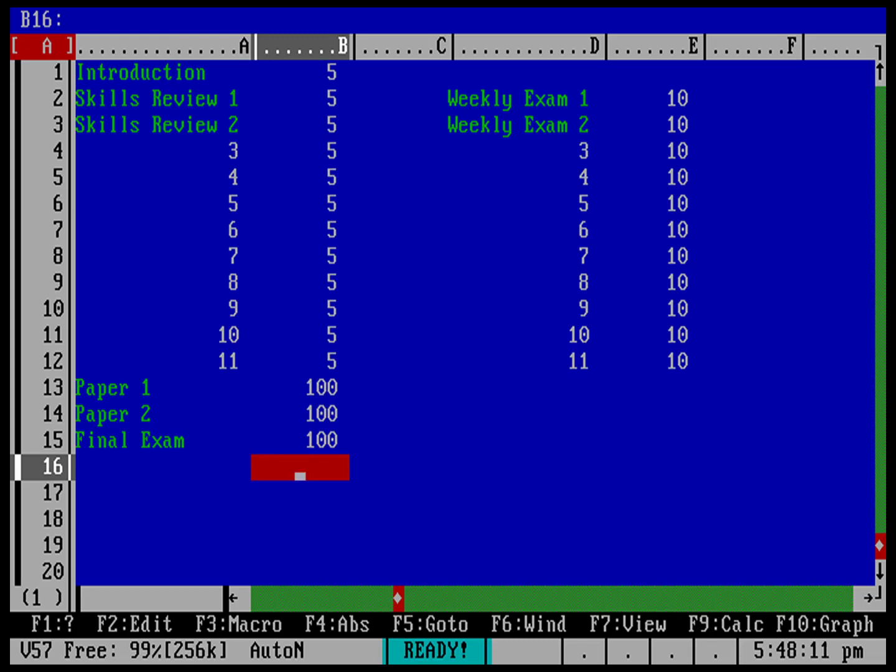
text(\)
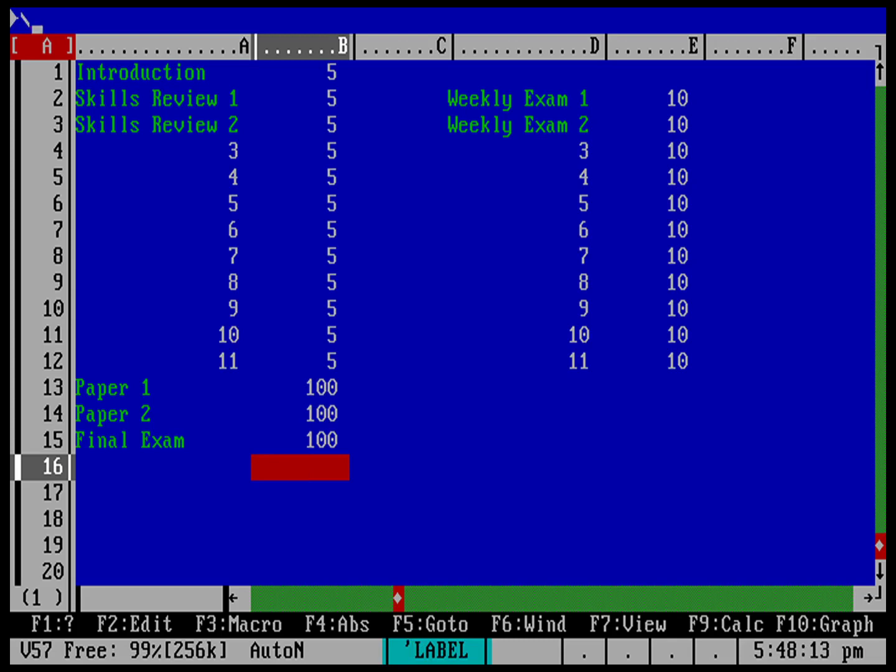
text(-)
key(Return)
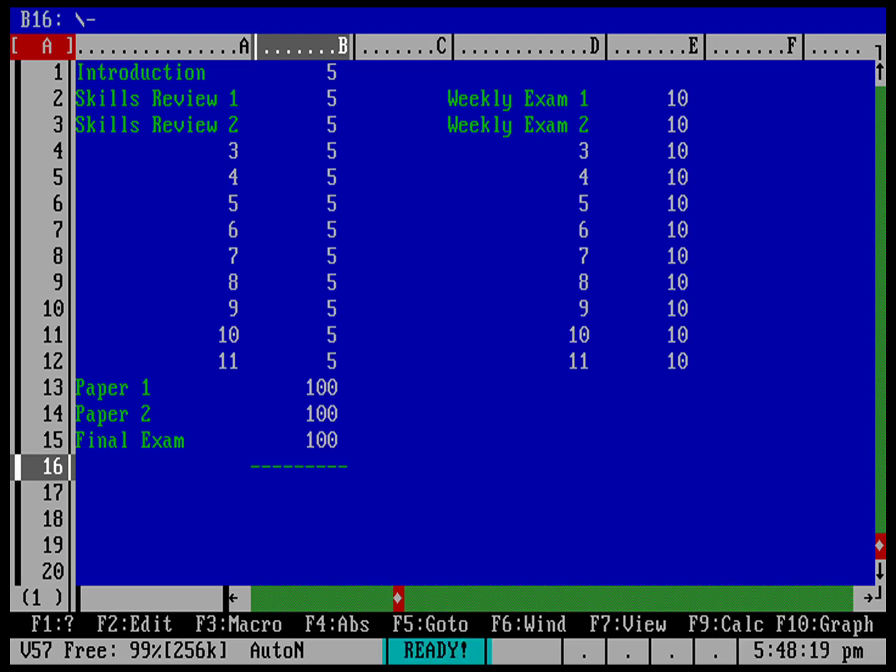
key(Down)
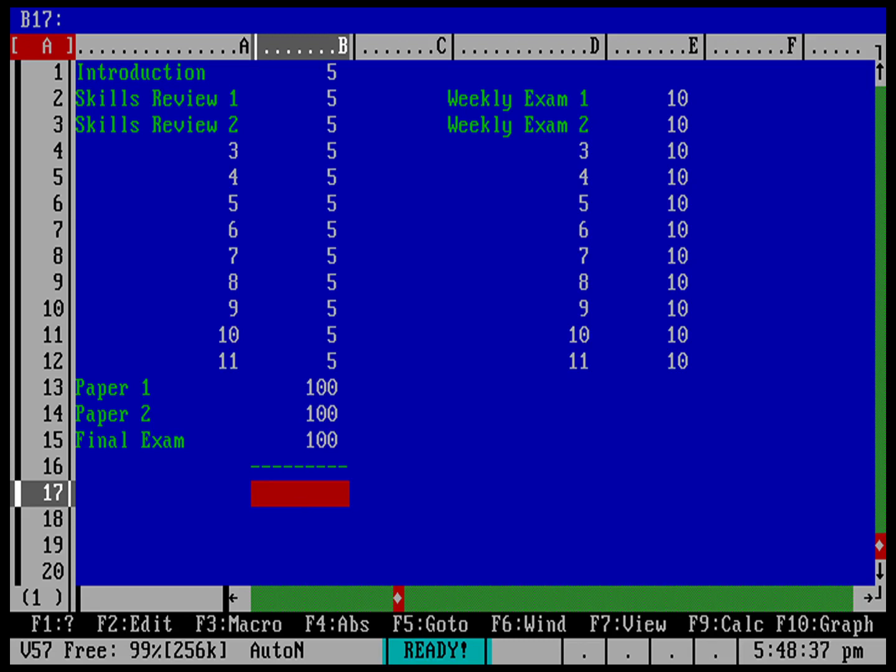
text(@)
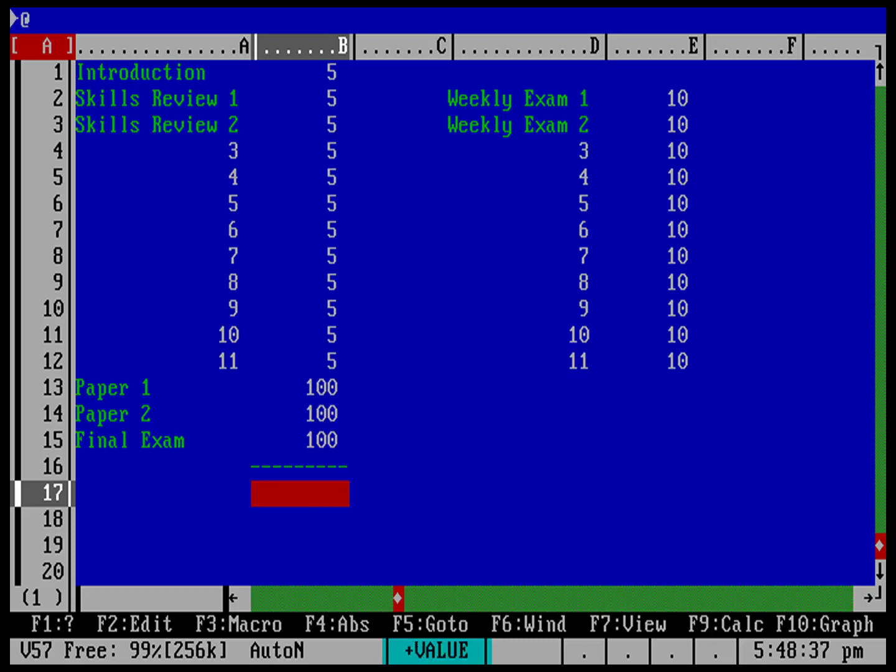
text(sum()
text(b1)
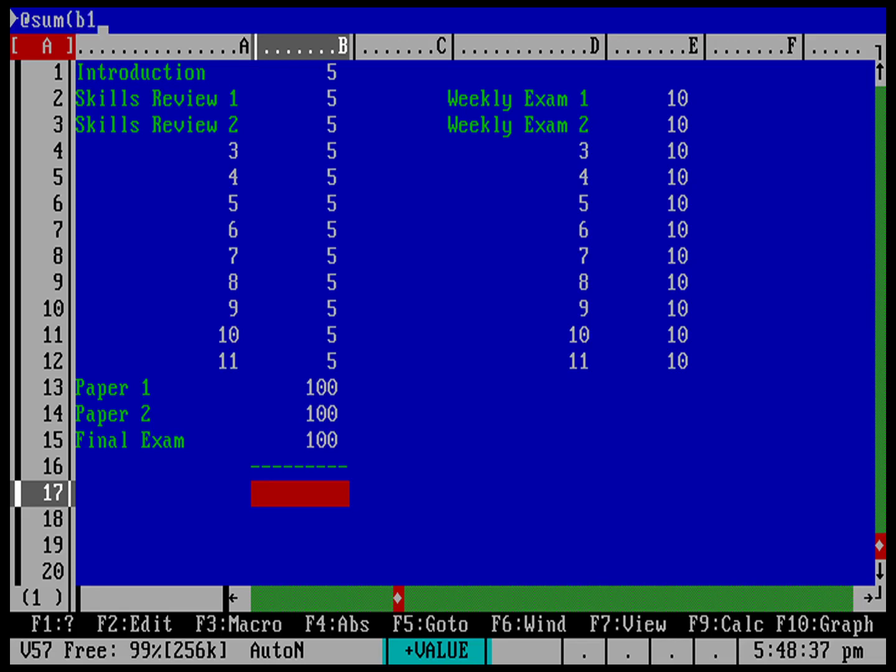
text(..b15)
text())
text(+)
text(@su)
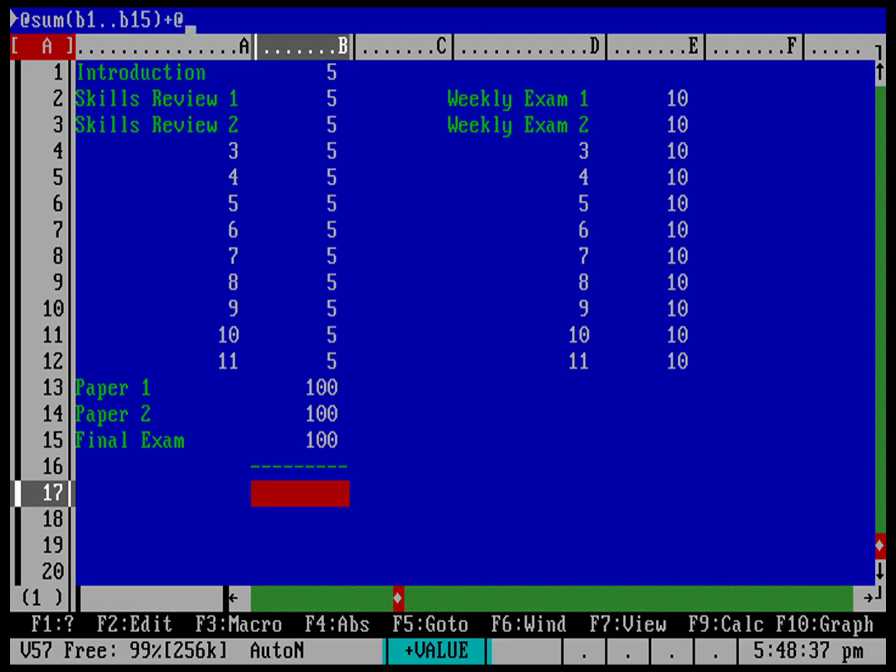
text(m(e2)
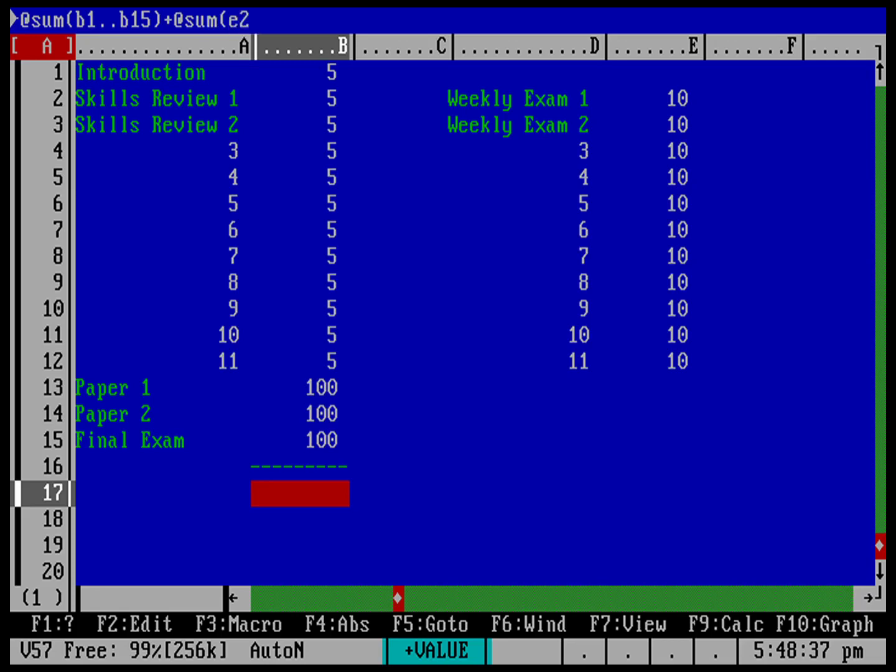
text(..e12))
key(Return)
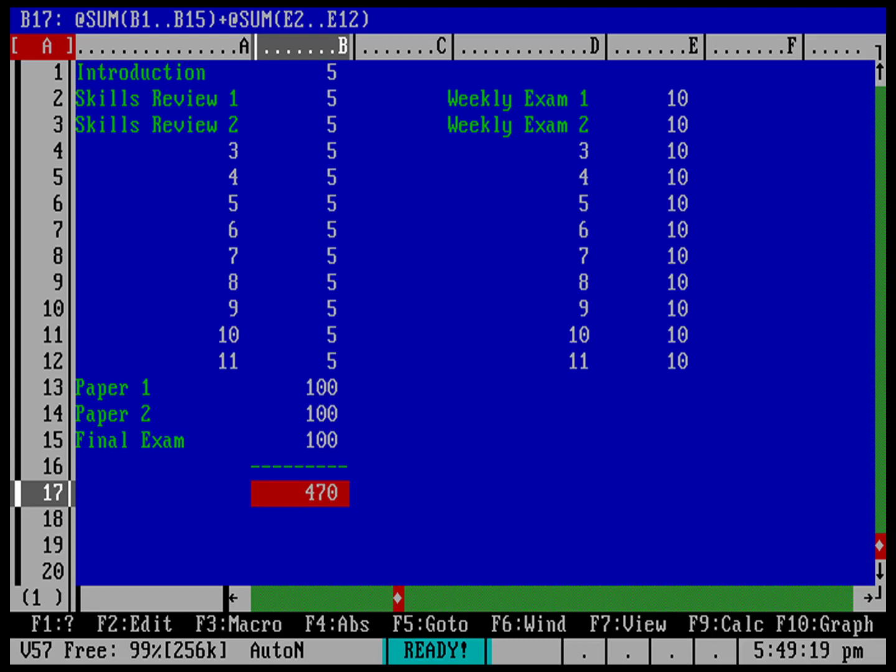
Replace the total formula in cell B17 with 0.
text(0)
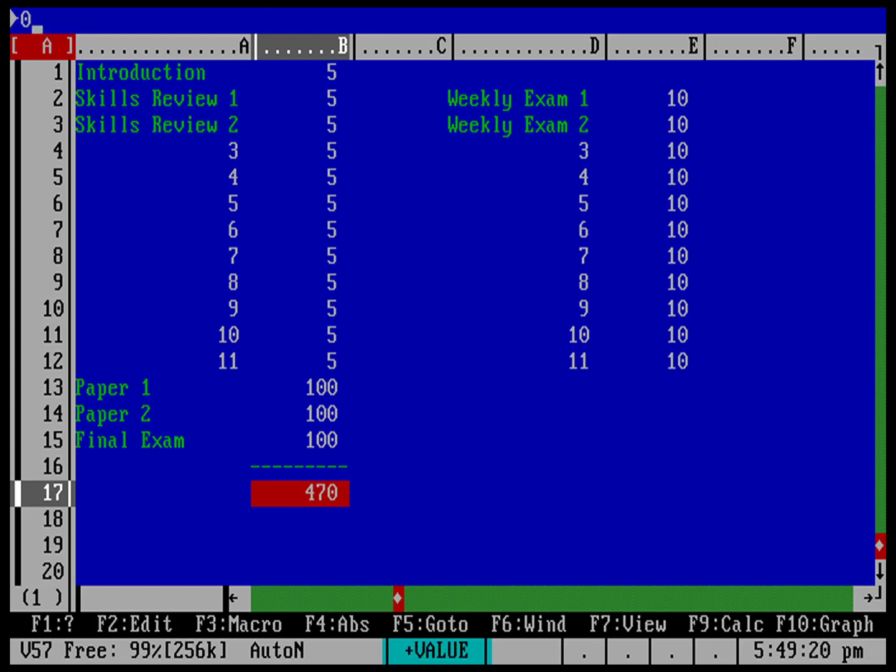
key(Up)
key(Down)
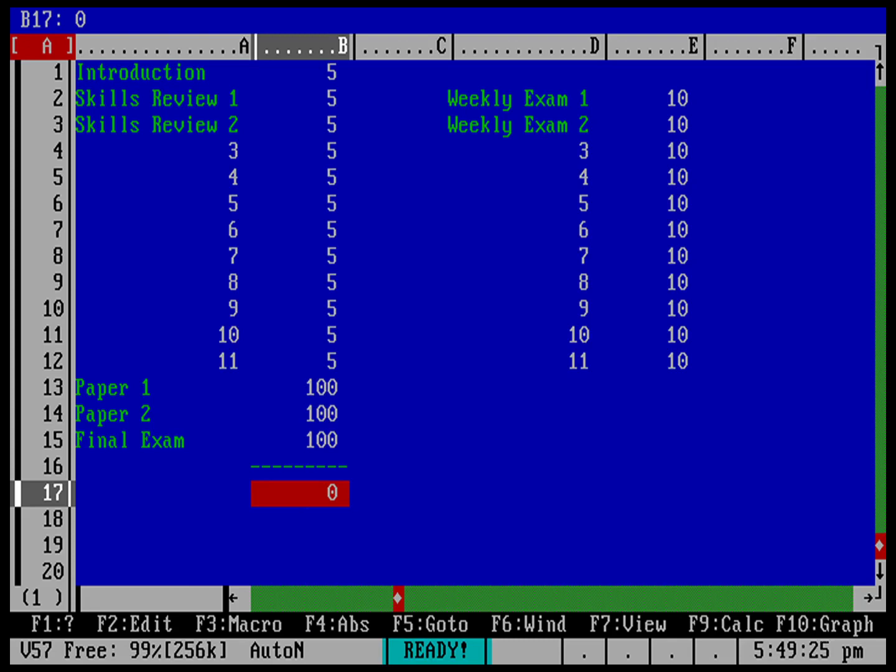
text(@)
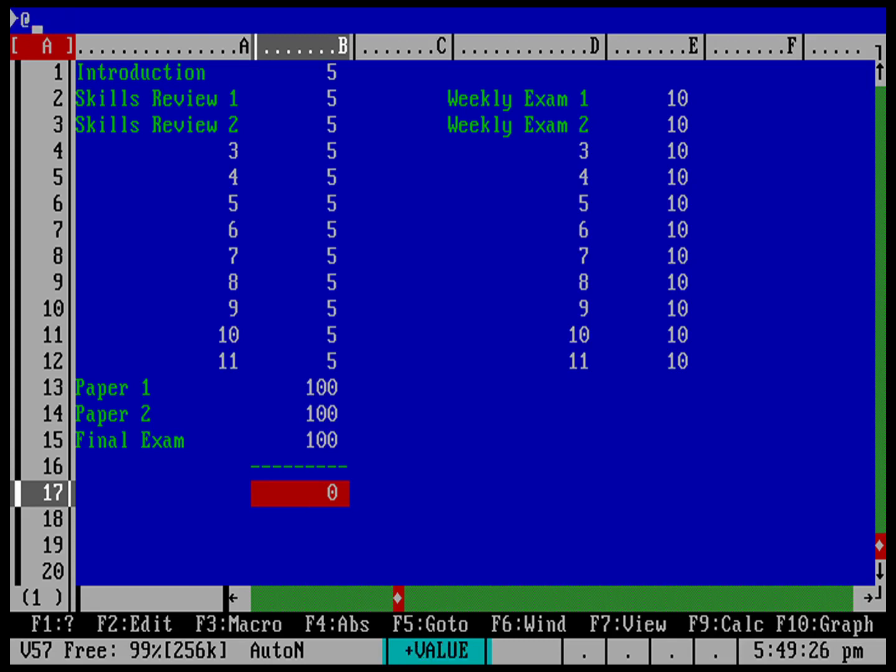
text(sum(b)
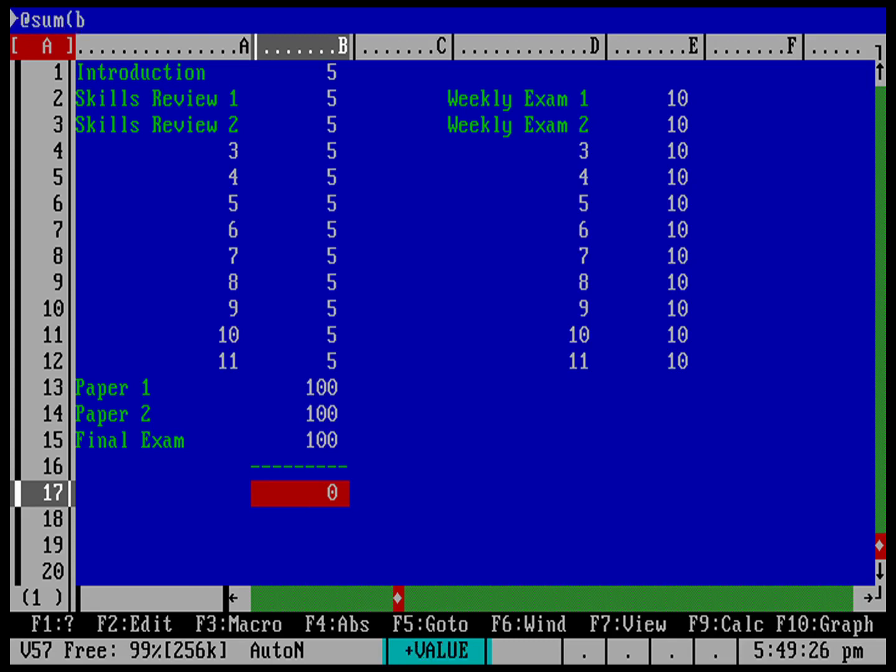
text(1..b15,)
text(e2.)
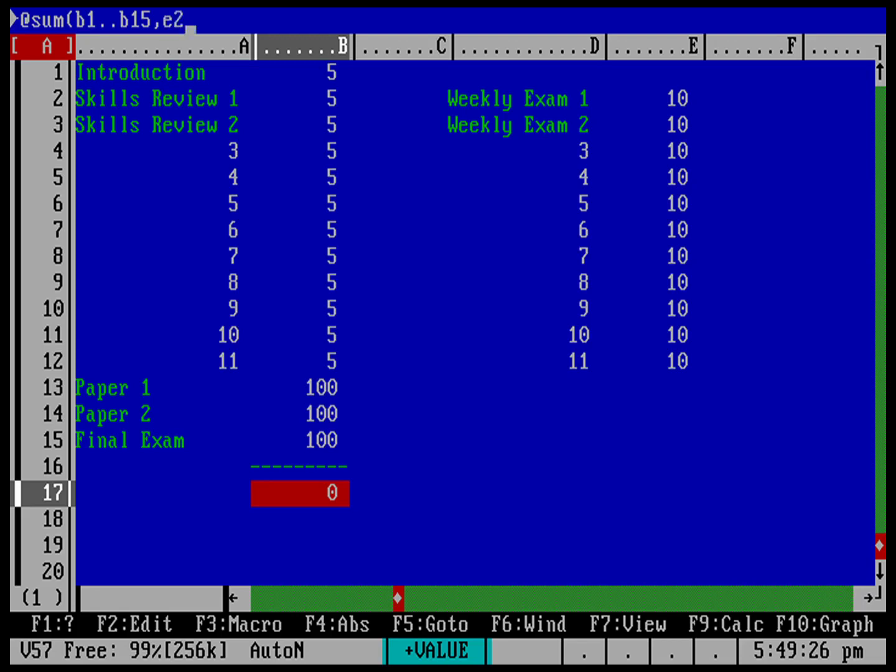
text(.e12))
key(Return)
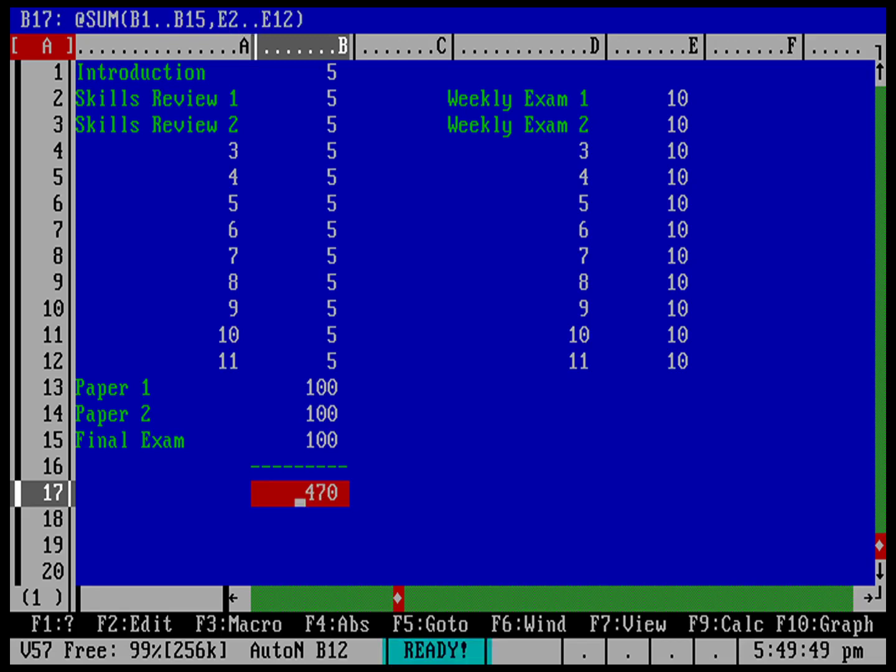
Enter the earned score 5 for the Introduction assignment in cell C1.
key(Up)
key(Up)
key(Up)
key(Up)
key(Up)
key(Up)
key(Up)
key(Up)
key(Up)
key(Up)
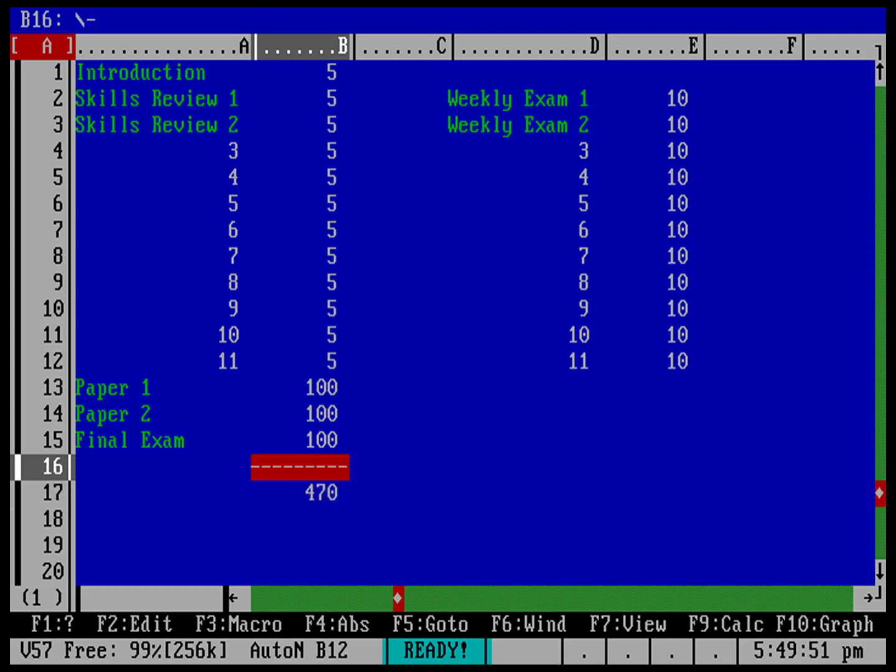
key(Up)
key(Up)
key(Up)
key(Up)
key(Up)
key(Up)
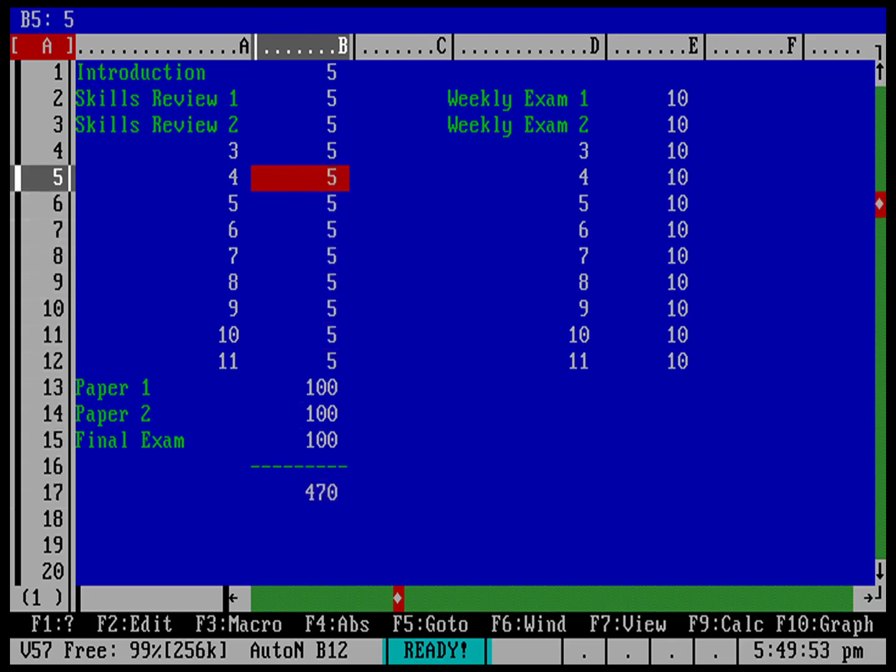
key(Right)
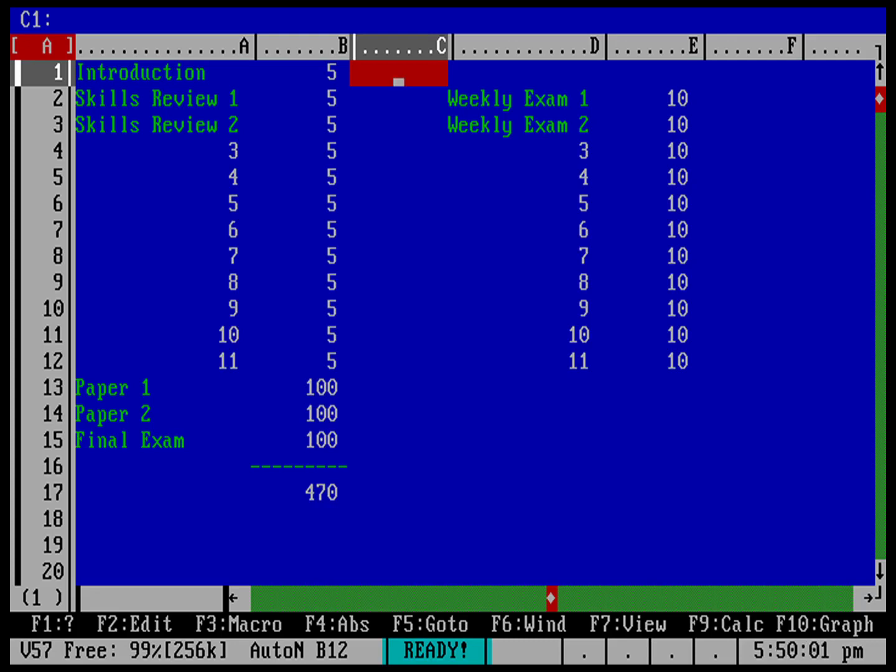
text(5)
key(Down)
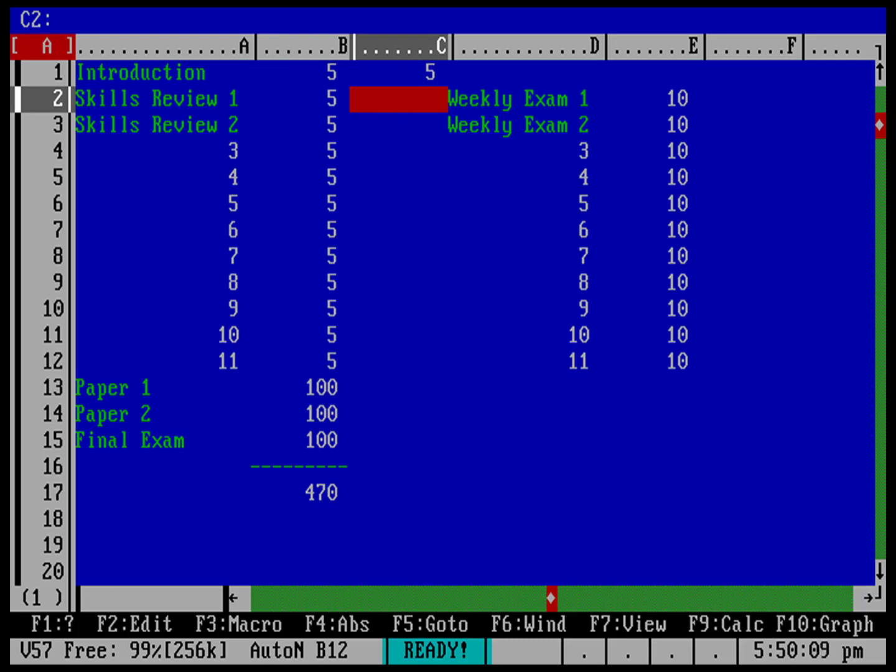
Enter the earned scores 4.9, 4.8, 4.9 and 4.5 for Skills Reviews 1 to 4 in cells C2 to C5.
text(4.9)
key(Down)
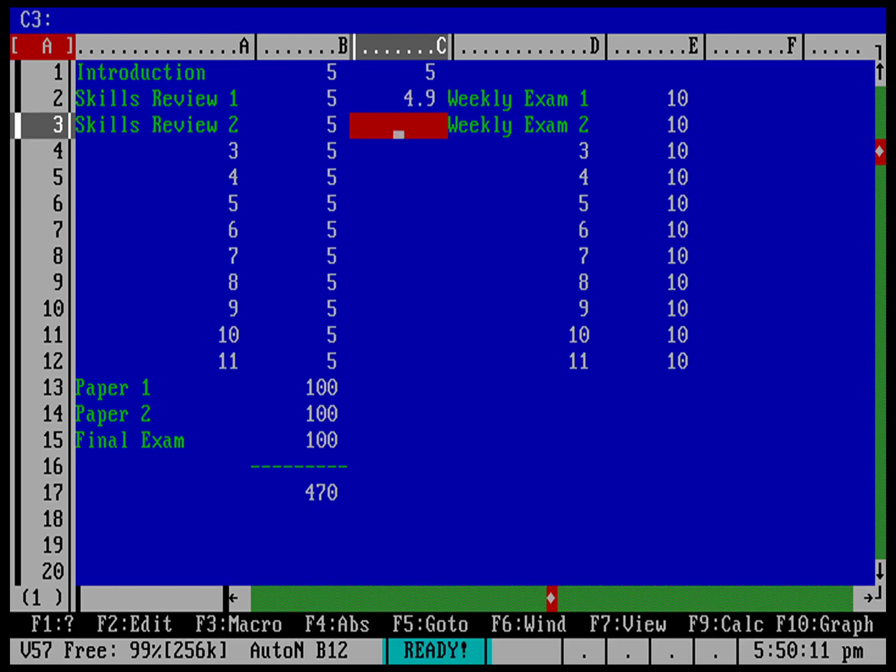
text(4.8)
key(Down)
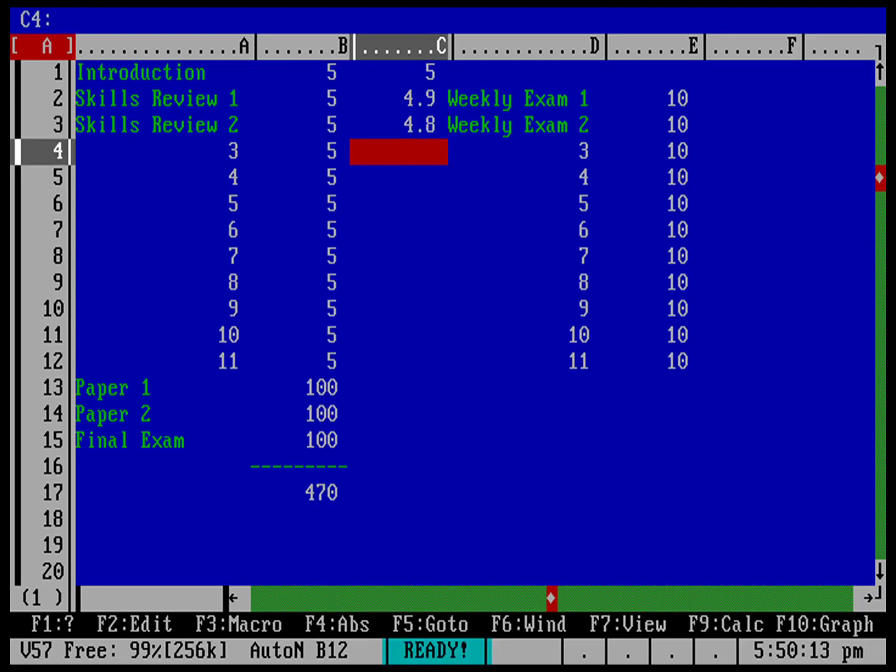
text(4.9)
key(Down)
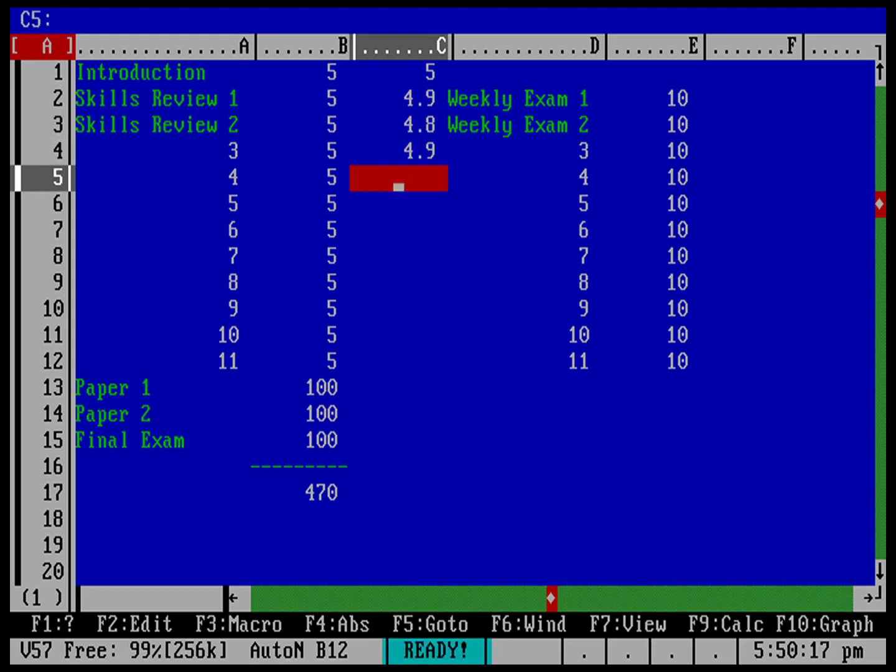
text(4.5)
key(Down)
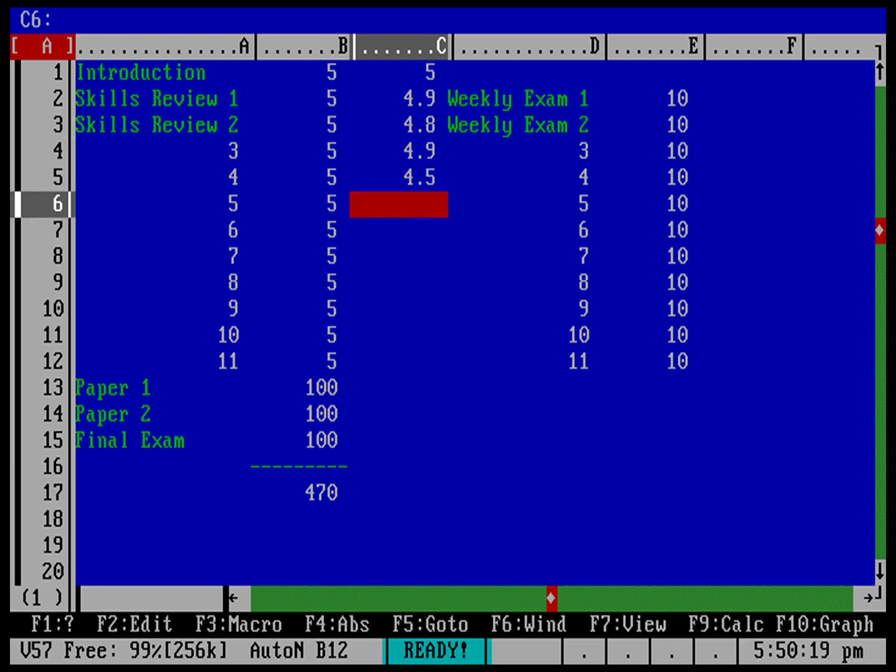
Enter the earned scores 9.5, 9.8, 9.2 and 9.5 for Weekly Exams 1 to 4 in cells F2 to F5.
key(Up)
key(Up)
key(Up)
key(Up)
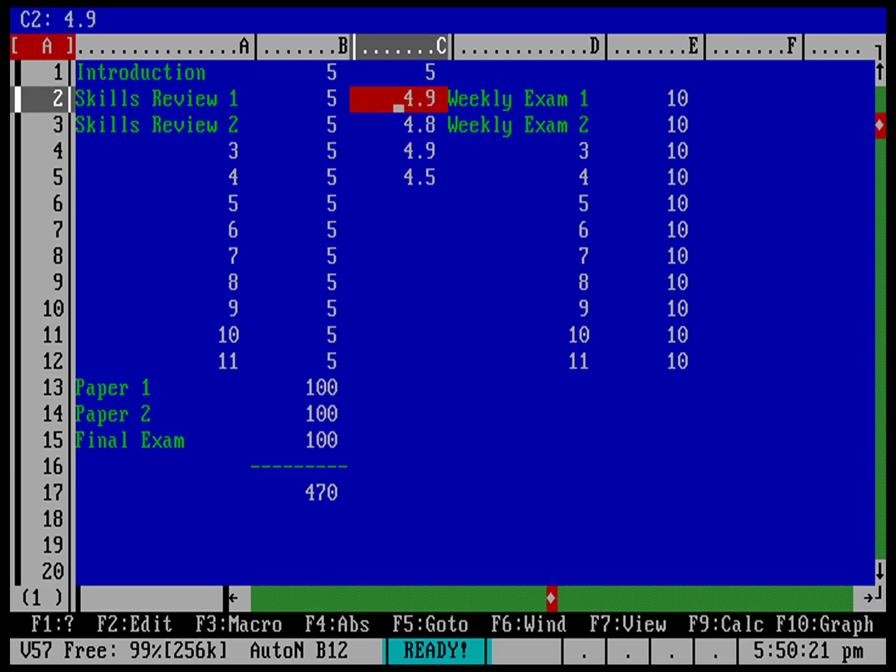
click(650, 109)
click(749, 107)
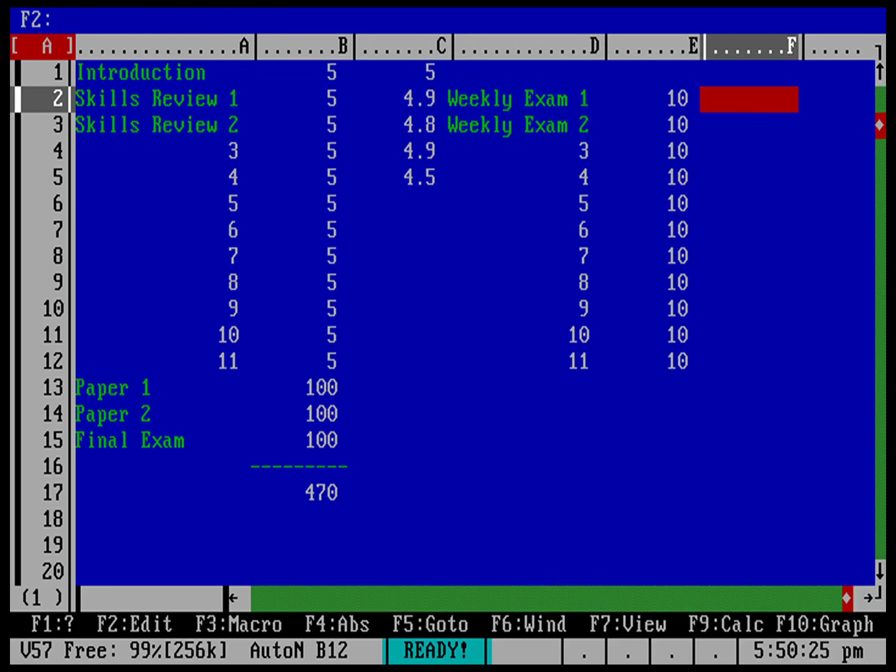
text(9.5)
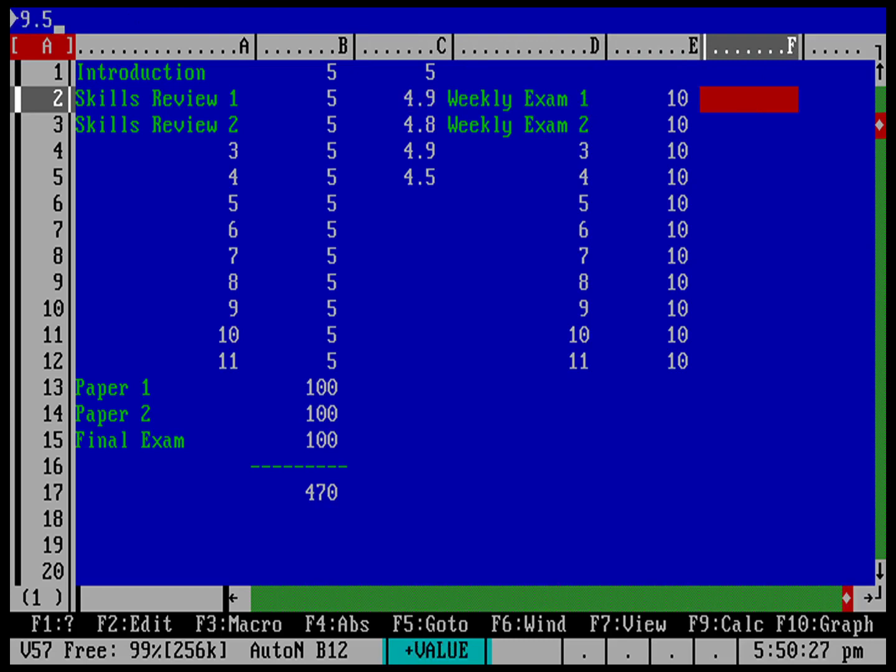
key(Down)
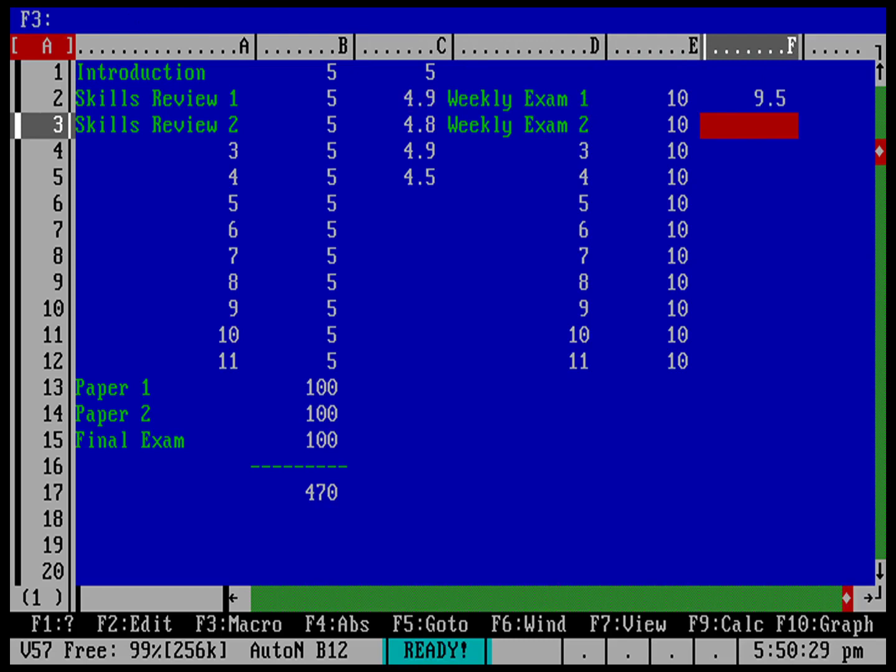
text(9.8)
key(Down)
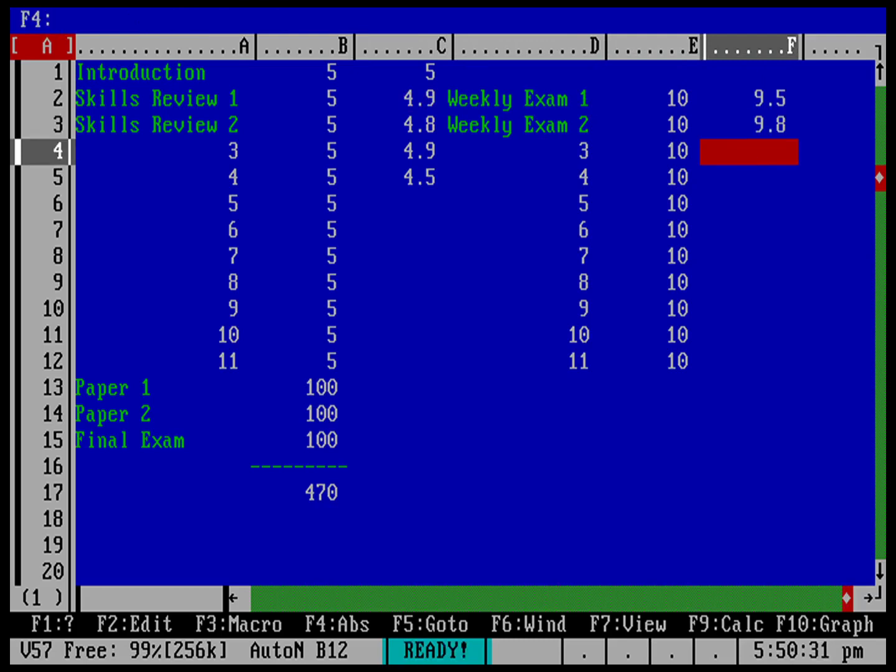
text(9.2)
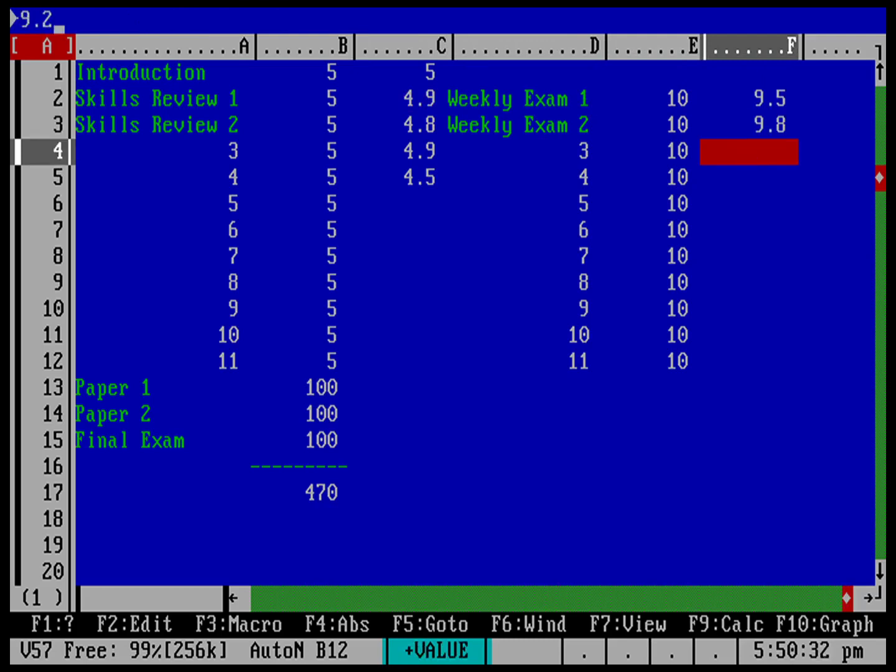
key(Down)
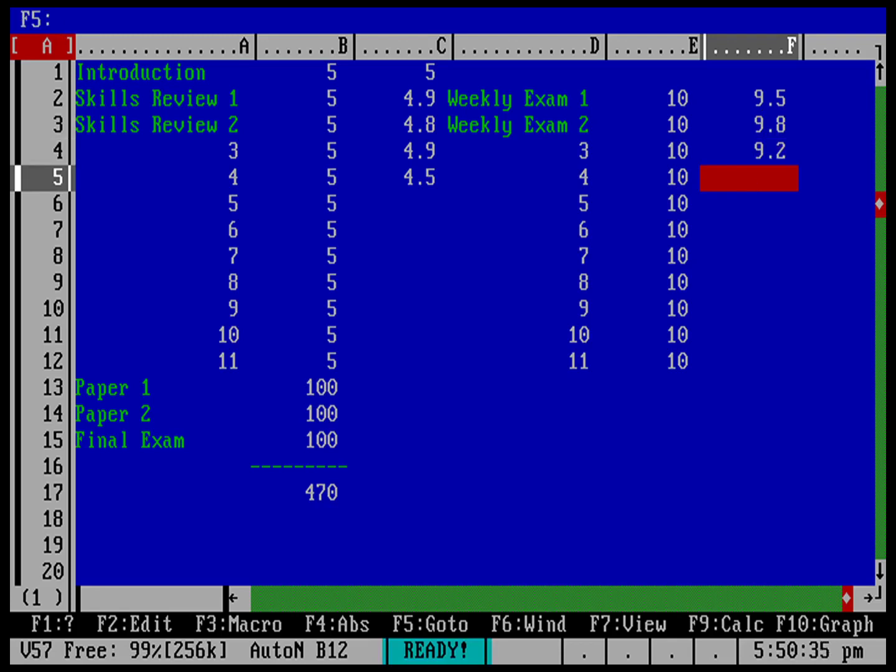
text(9.5)
key(Down)
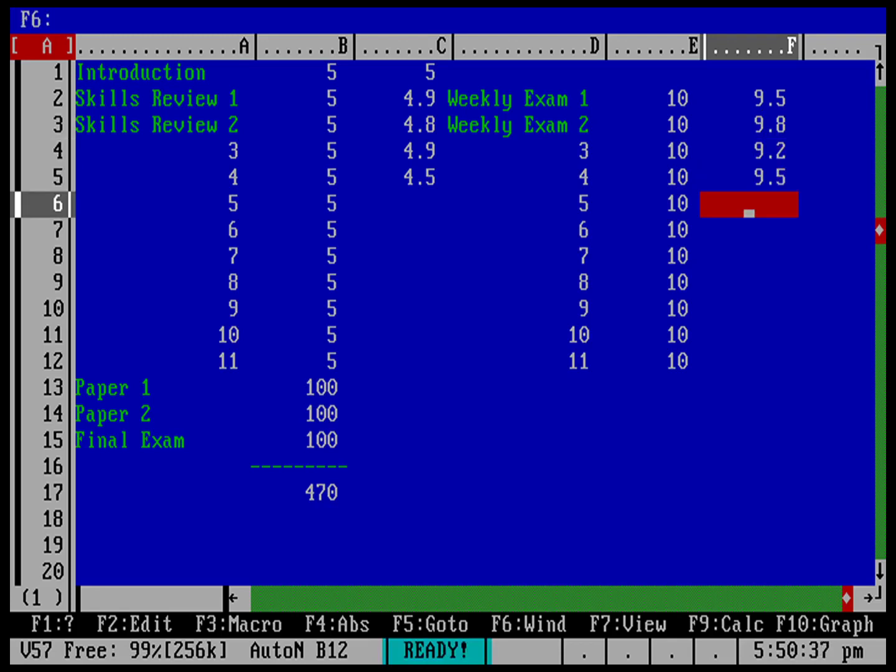
Enter a score of 4 for each of Skills Reviews 5 to 11 in cells C6 to C12.
key(Left)
key(Left)
key(Left)
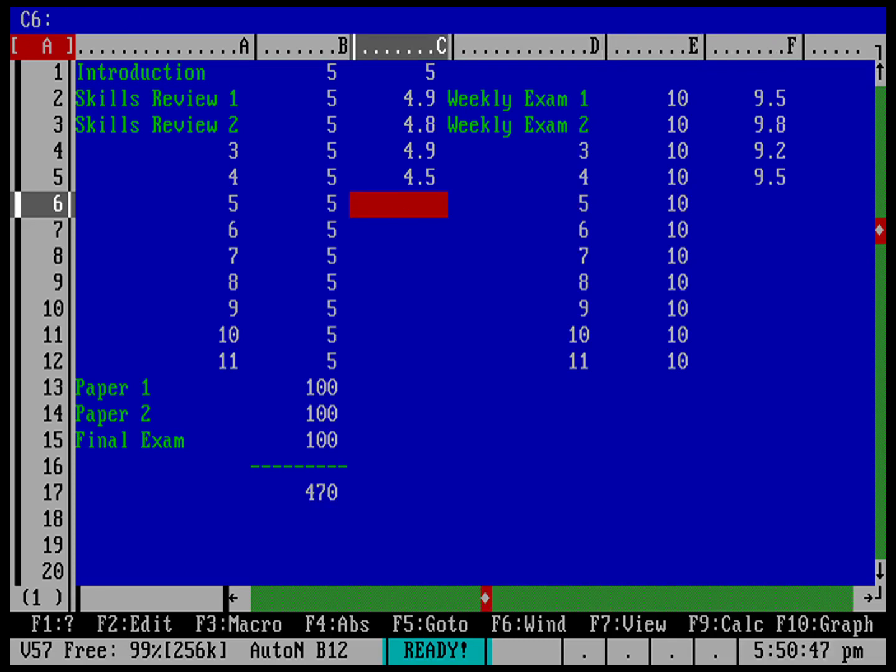
text(4)
key(Down)
key(4)
key(Down)
key(4)
key(Down)
key(4)
key(Down)
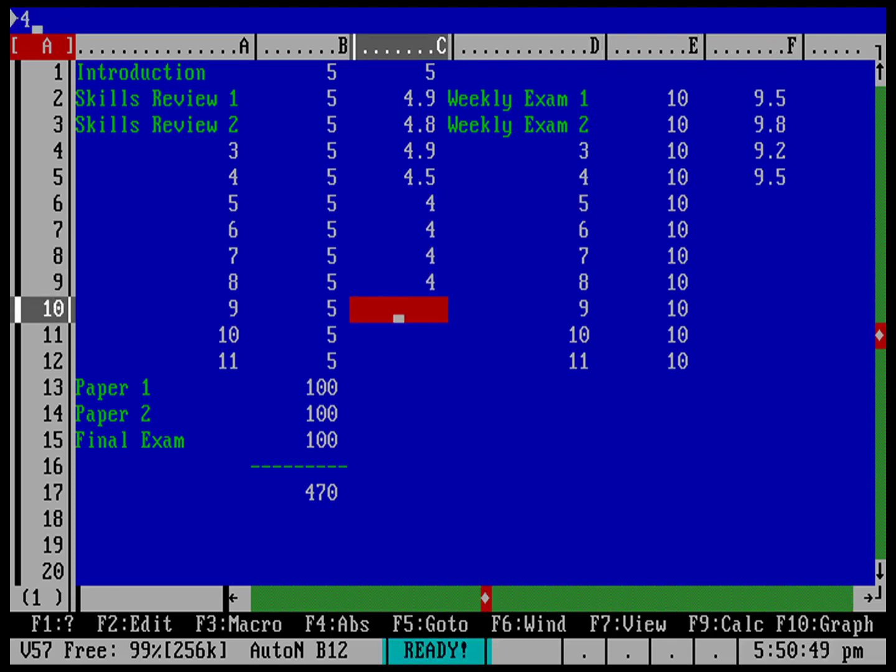
key(4)
key(Down)
key(4)
key(Down)
text(4)
Enter a score of 9 for each of Weekly Exams 5 to 11 in cells F6 to F12.
key(Right)
key(Right)
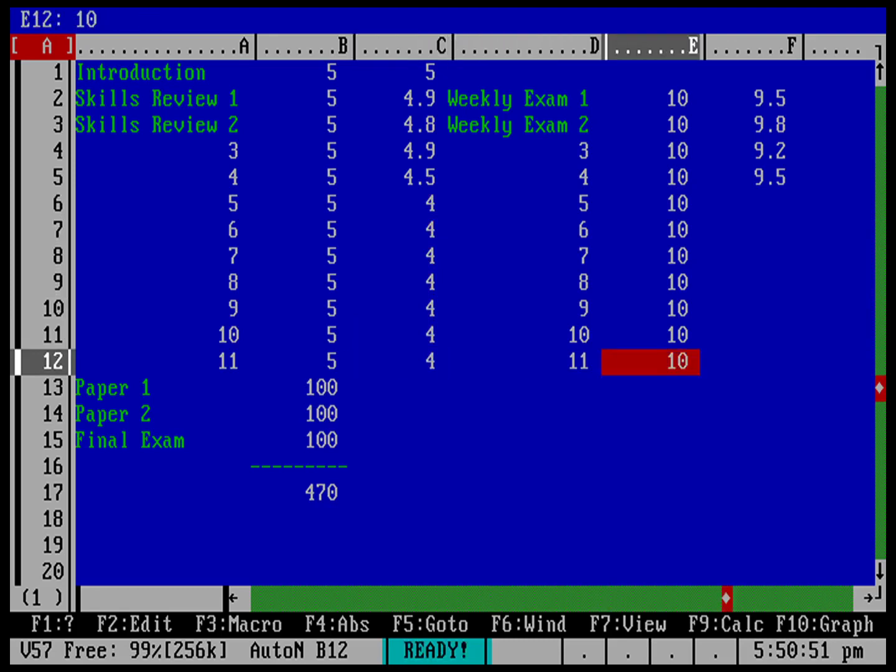
key(Right)
key(Up)
key(Up)
key(Up)
key(Up)
key(Up)
key(Up)
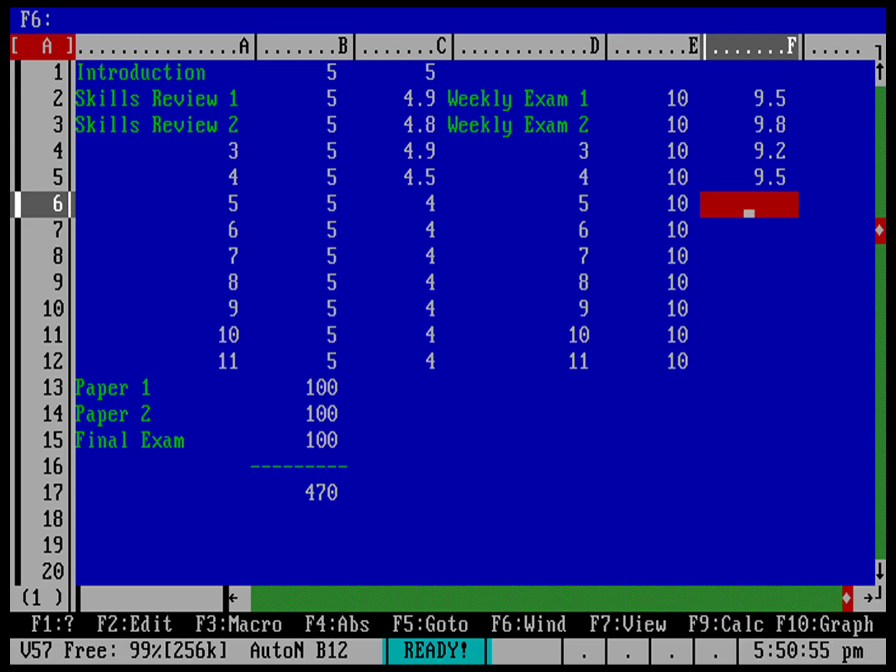
text(9)
key(Down)
key(9)
key(Down)
key(9)
key(Down)
key(9)
key(Down)
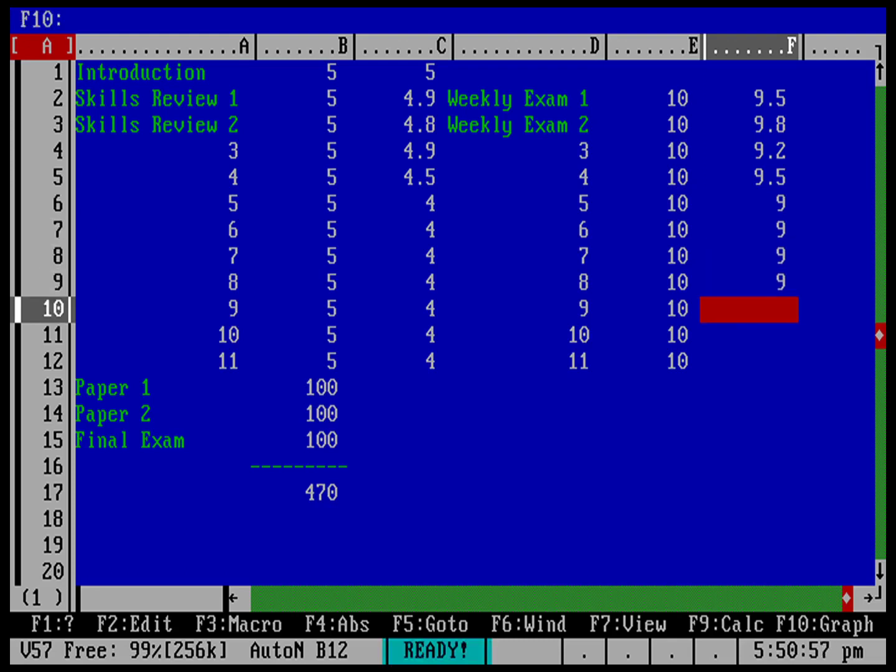
key(9)
key(Down)
key(9)
key(Down)
text(9)
key(Down)
Enter a score of 90 for Paper 1, Paper 2 and the Final Exam in cells C13 to C15.
key(Left)
key(Left)
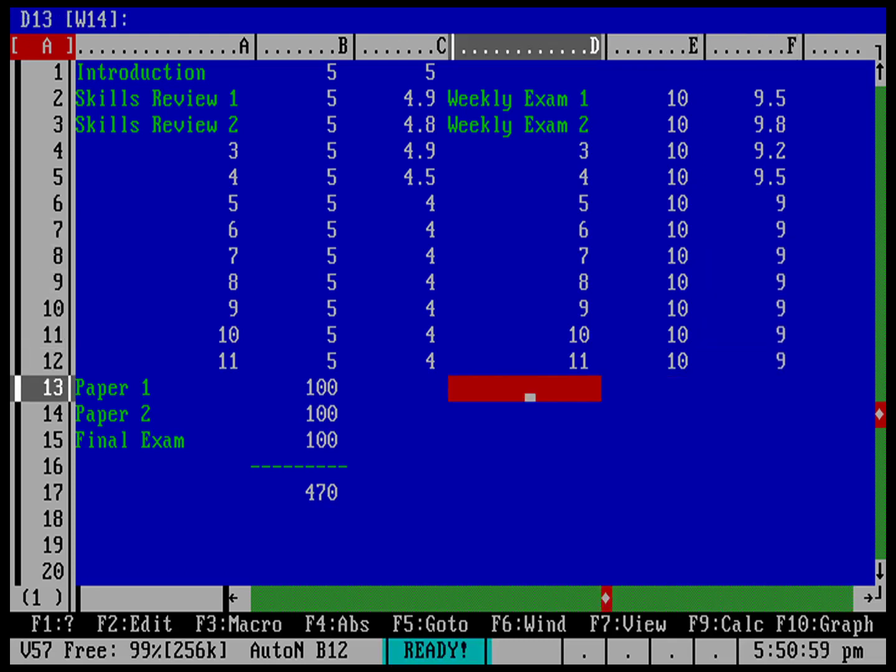
key(Left)
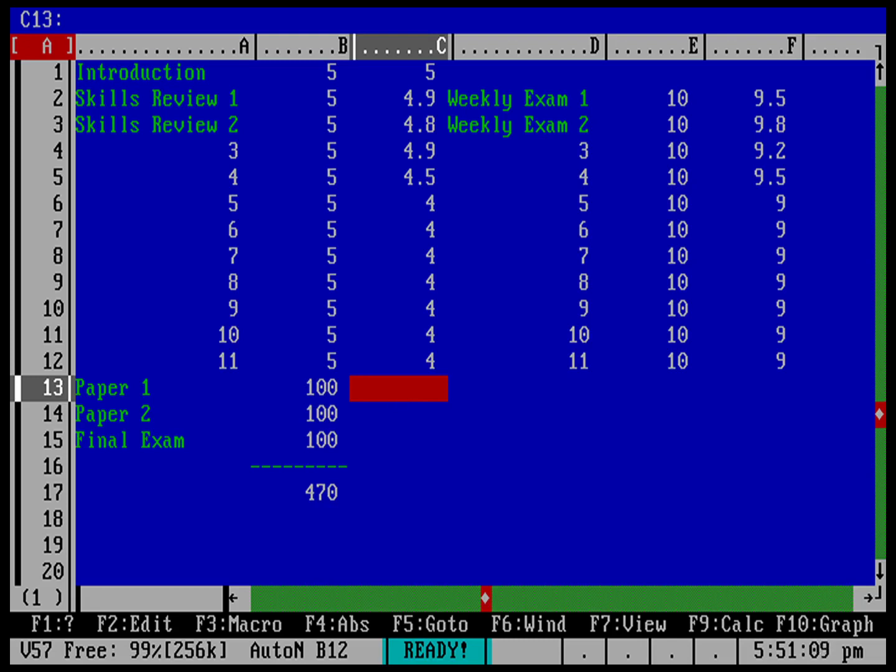
text(90)
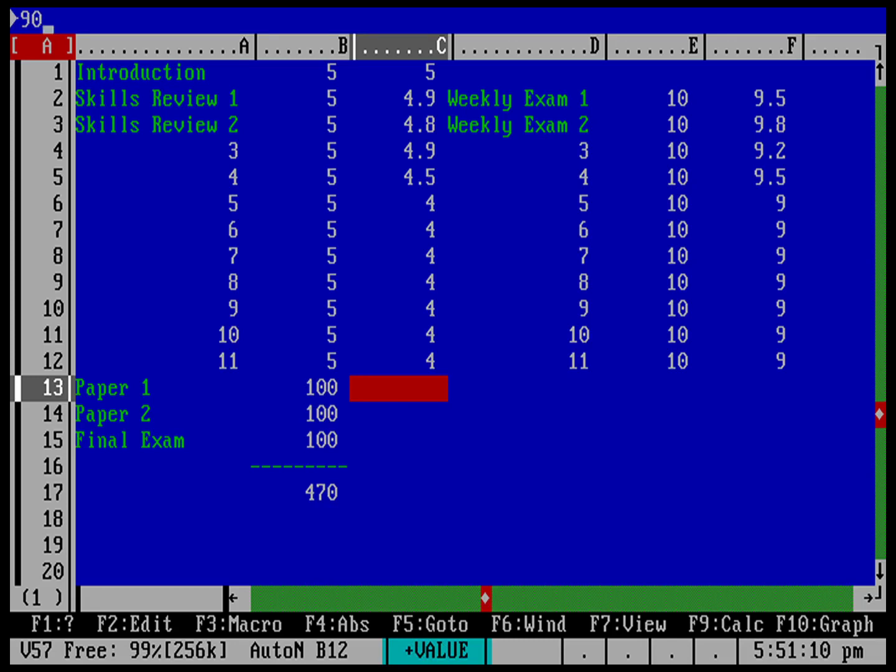
key(Down)
text(90)
key(Down)
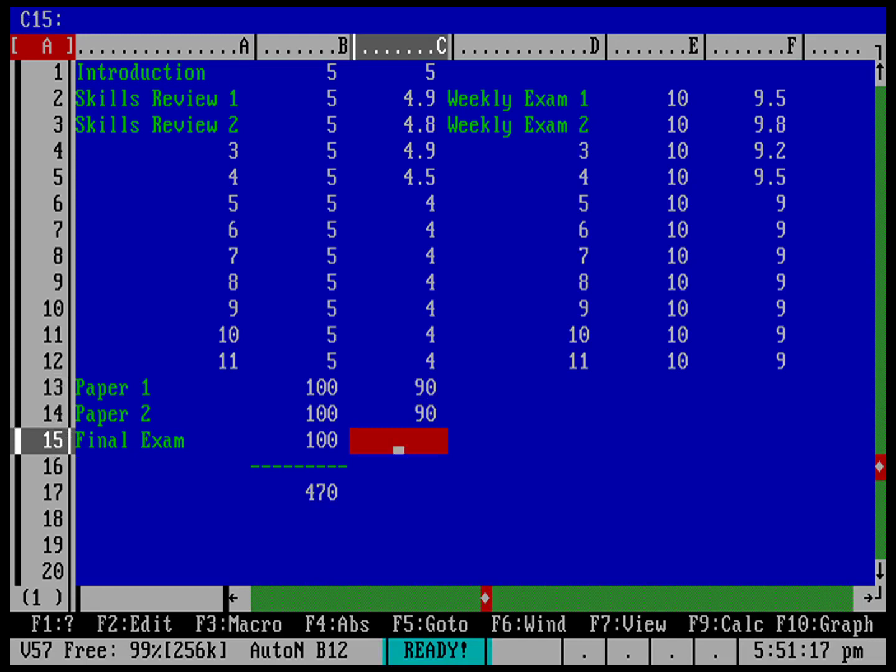
text(90)
key(Down)
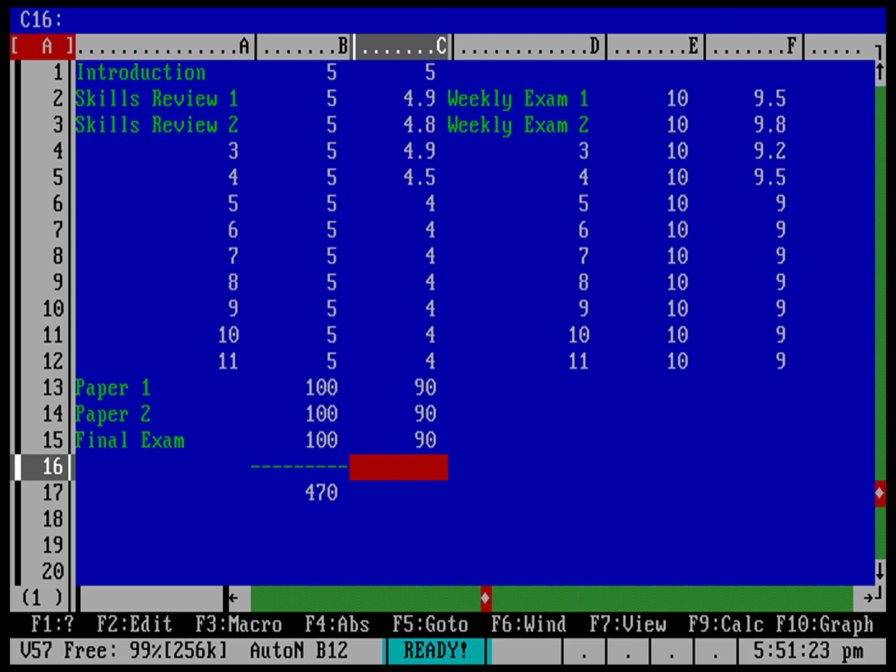
Fill cell C16 with a repeating dash line using \- beneath the earned scores.
text(\)
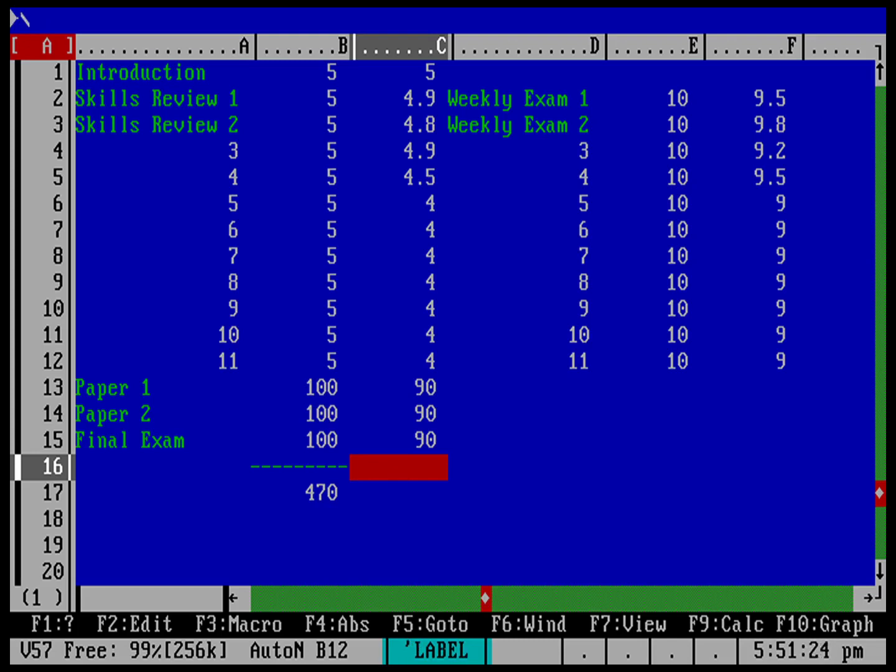
text(-)
key(Return)
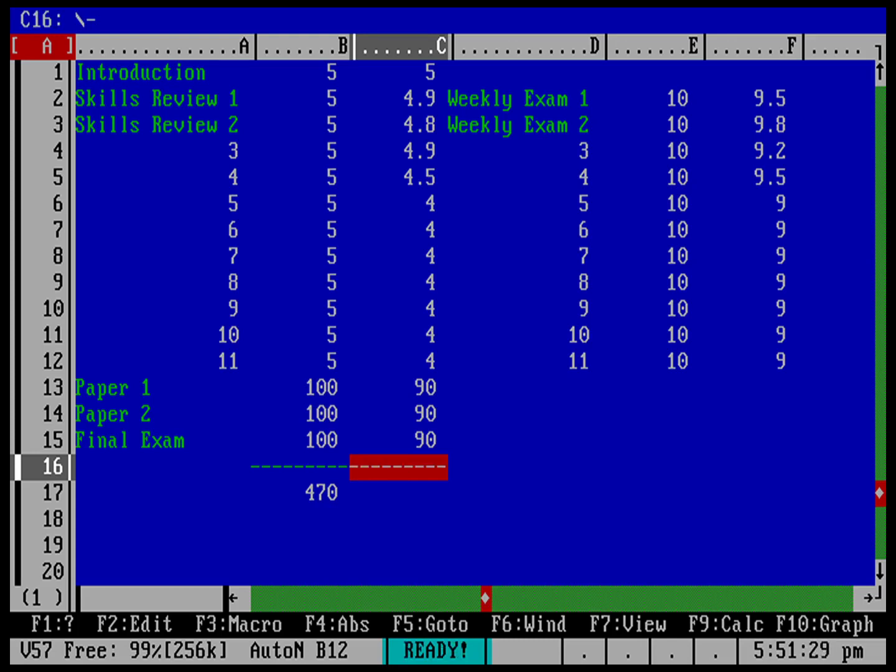
Copy the possible points total formula from cell B17 to C17 to total the earned scores.
click(398, 493)
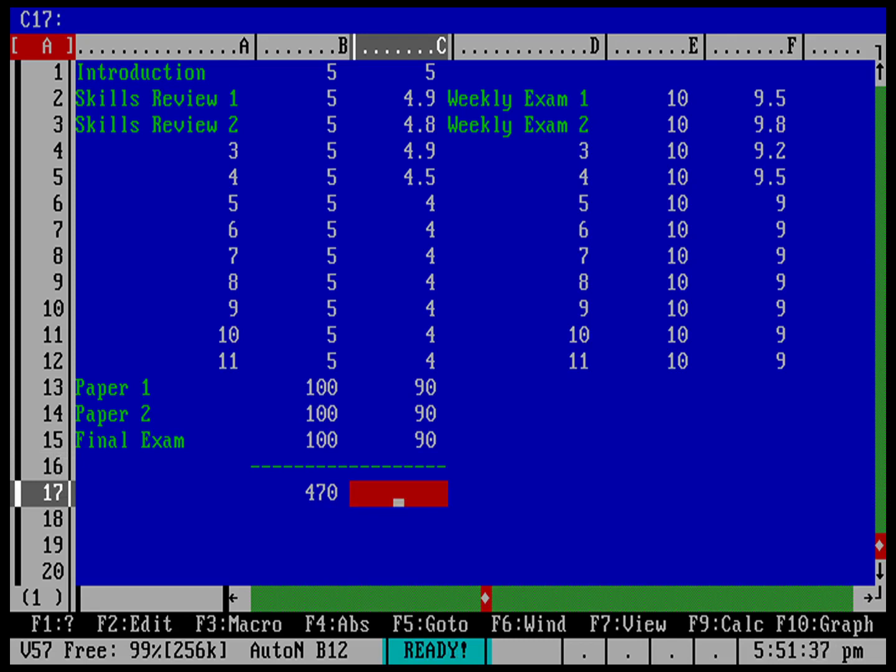
key(Left)
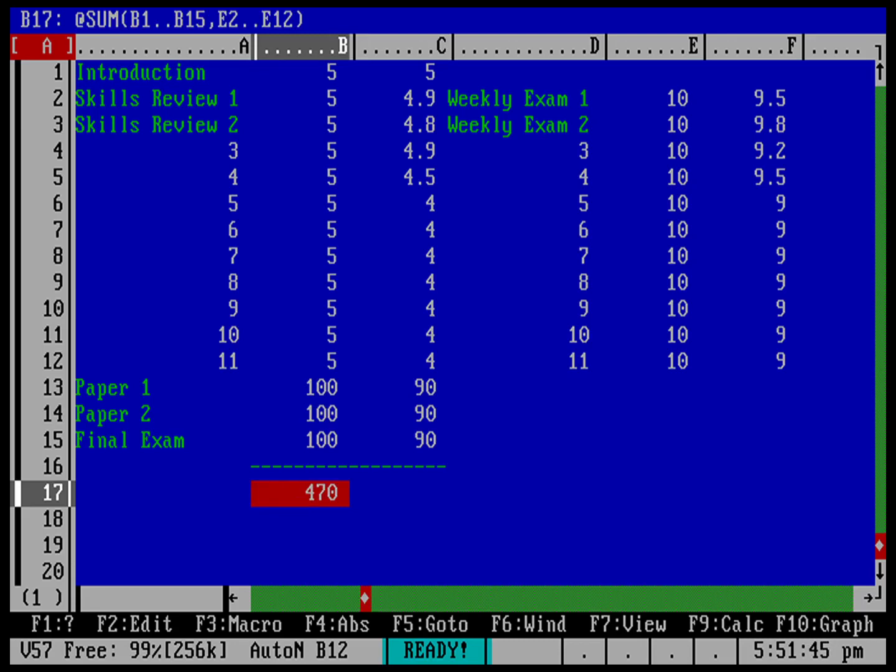
click(398, 502)
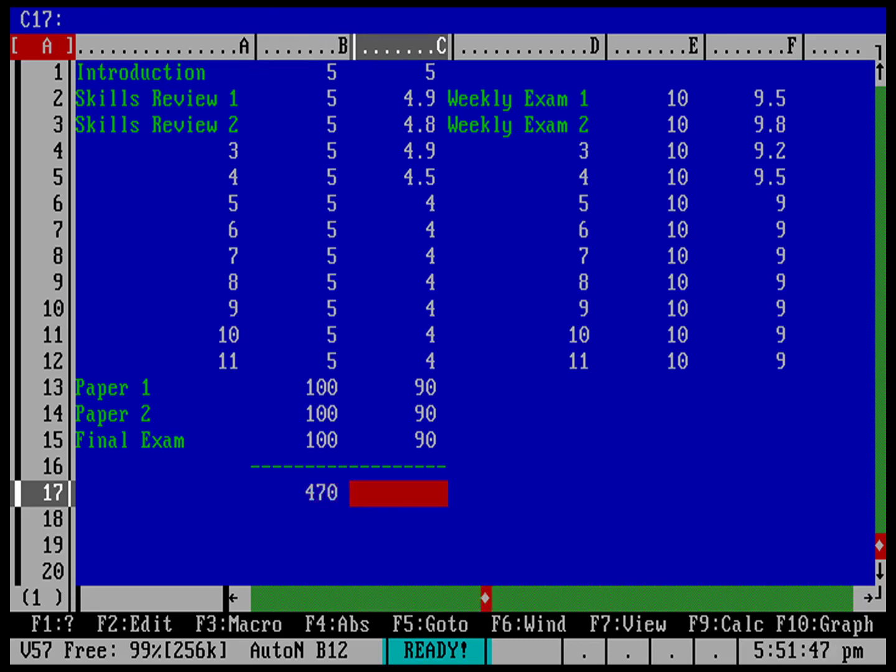
click(300, 502)
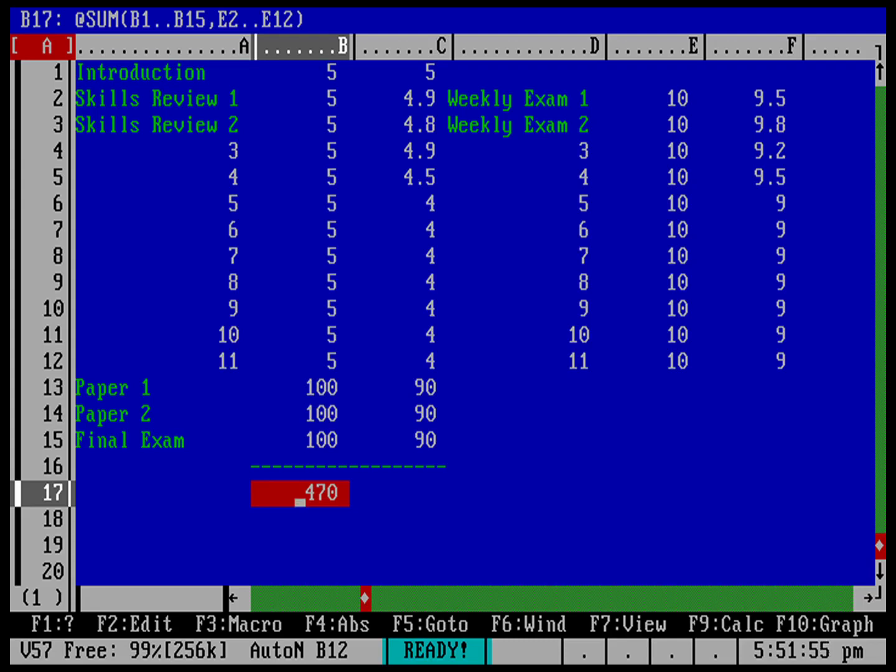
key(slash)
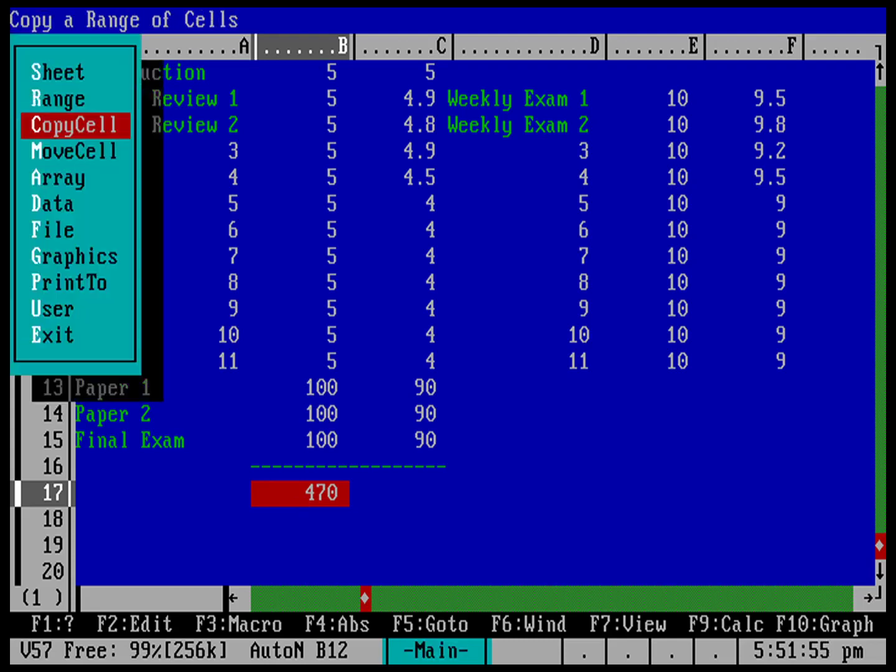
key(Return)
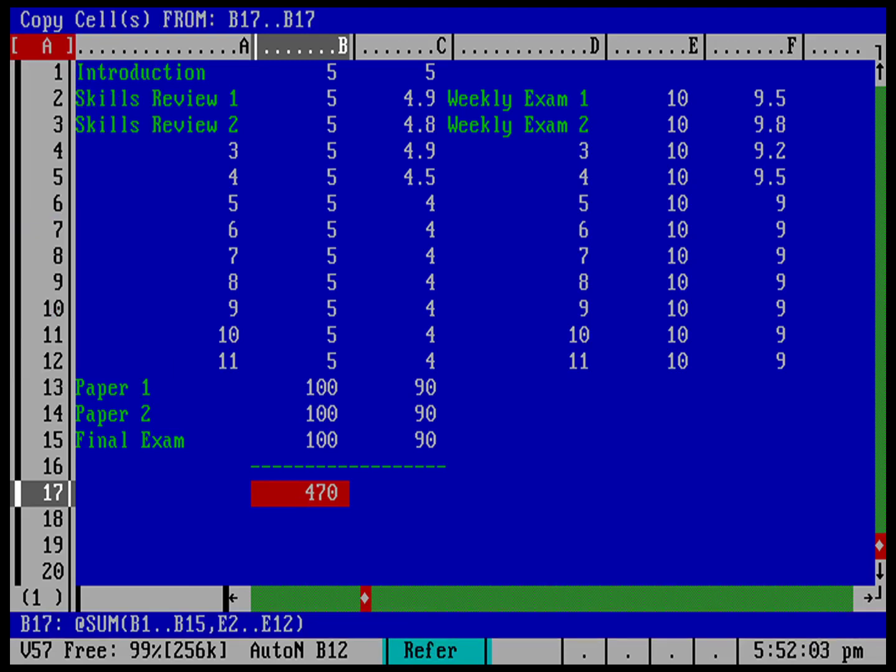
key(Return)
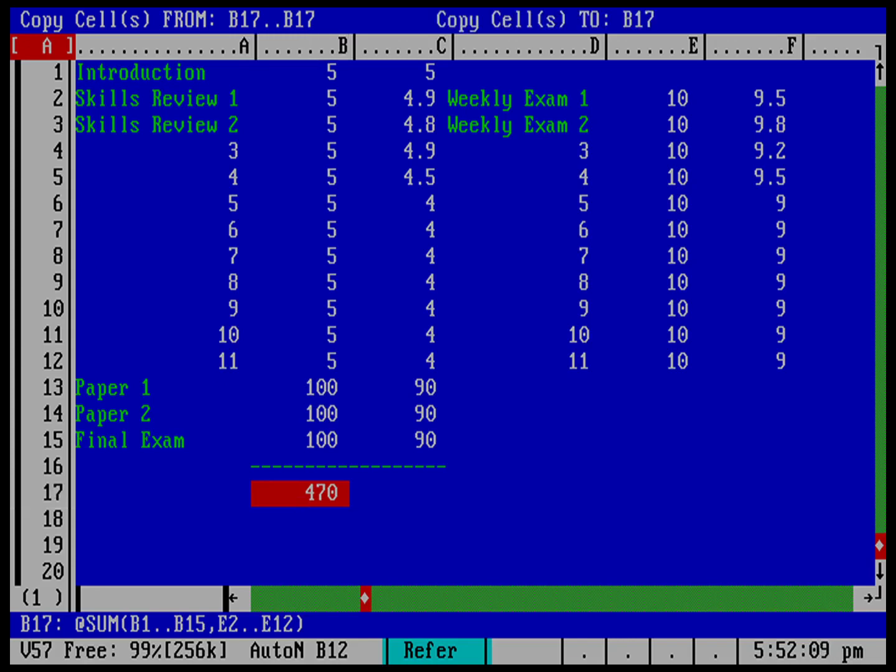
key(Right)
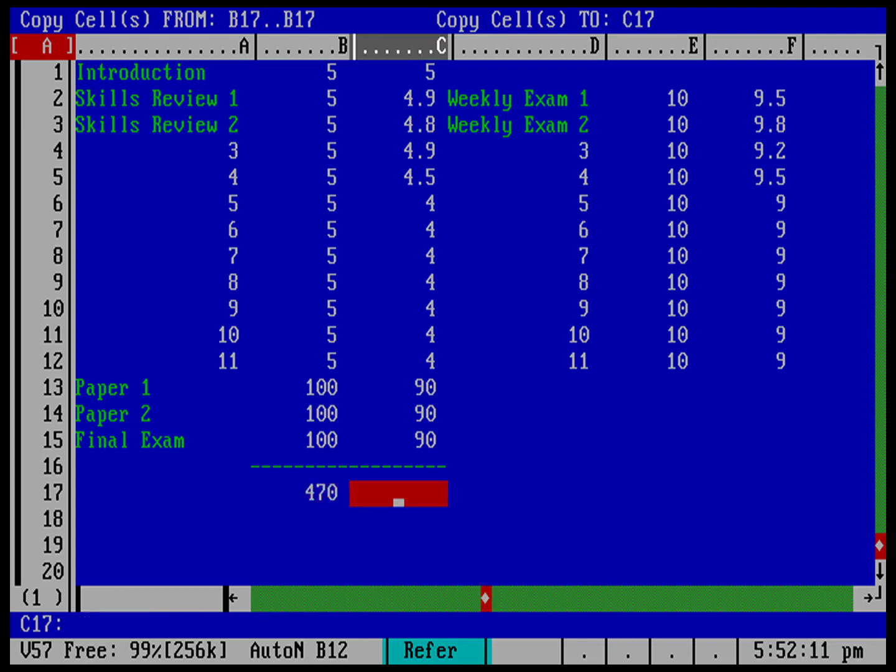
key(Return)
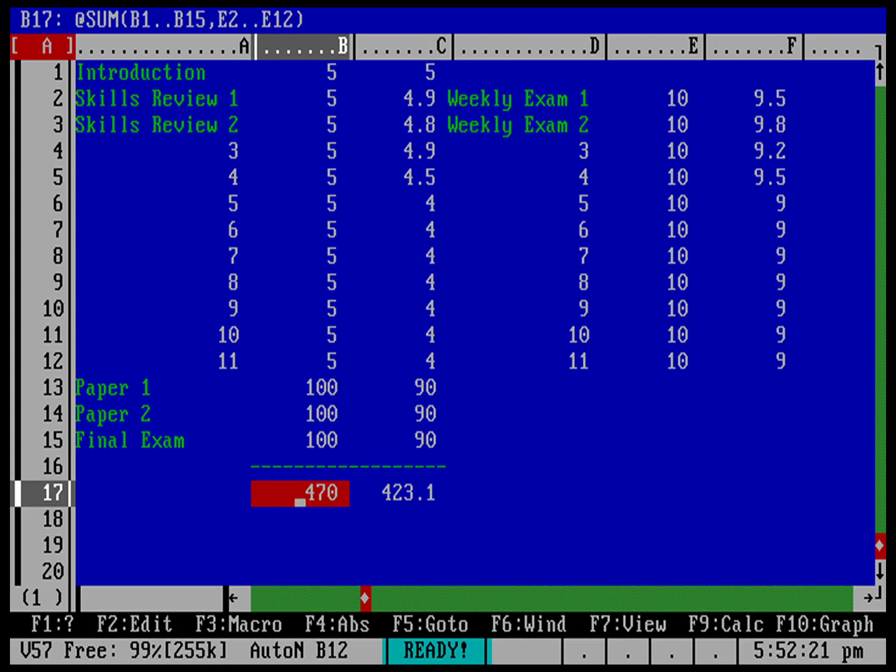
Compare the sum formulas for possible and earned points in cells B17 and C17.
click(398, 492)
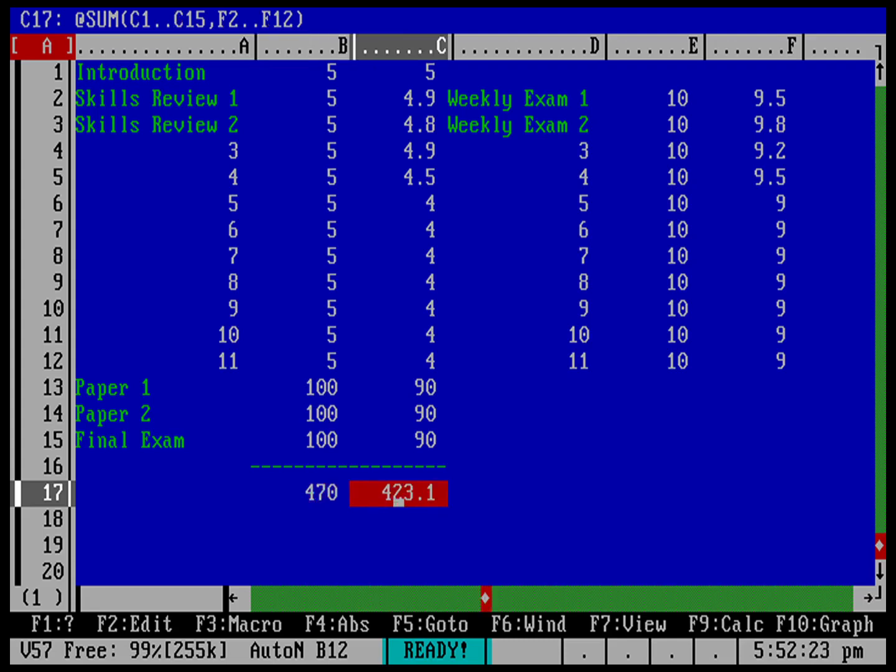
click(300, 501)
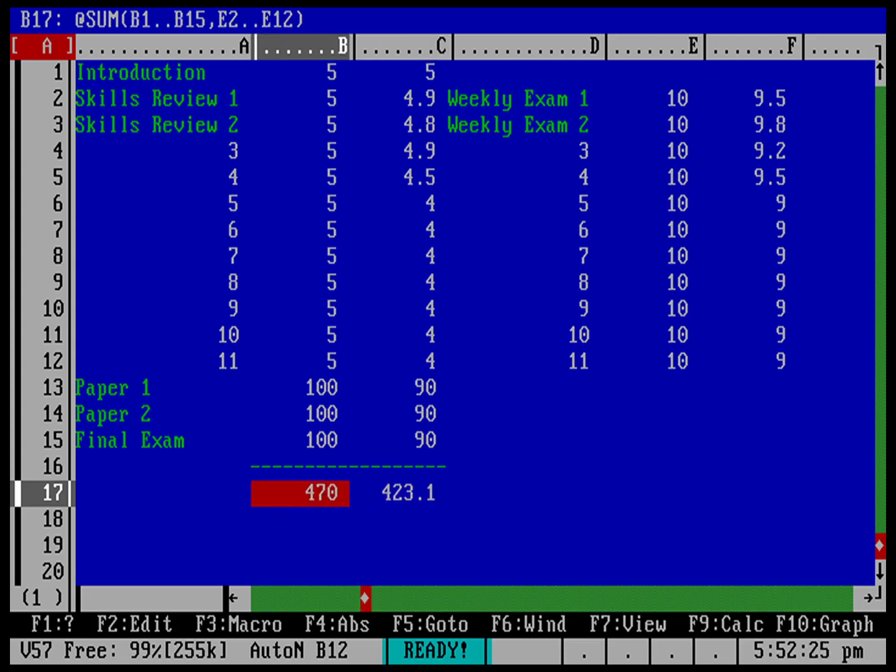
click(398, 502)
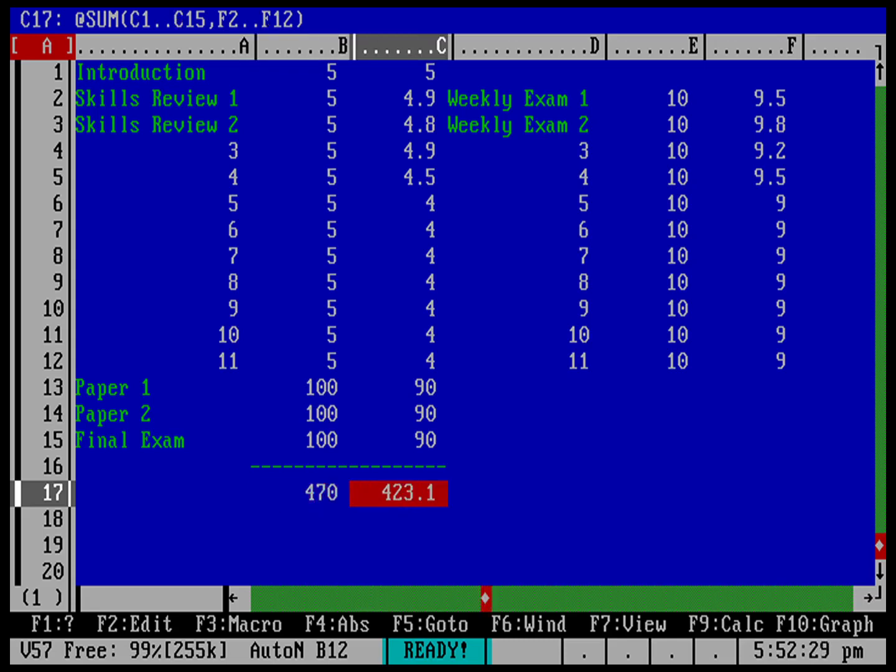
click(299, 503)
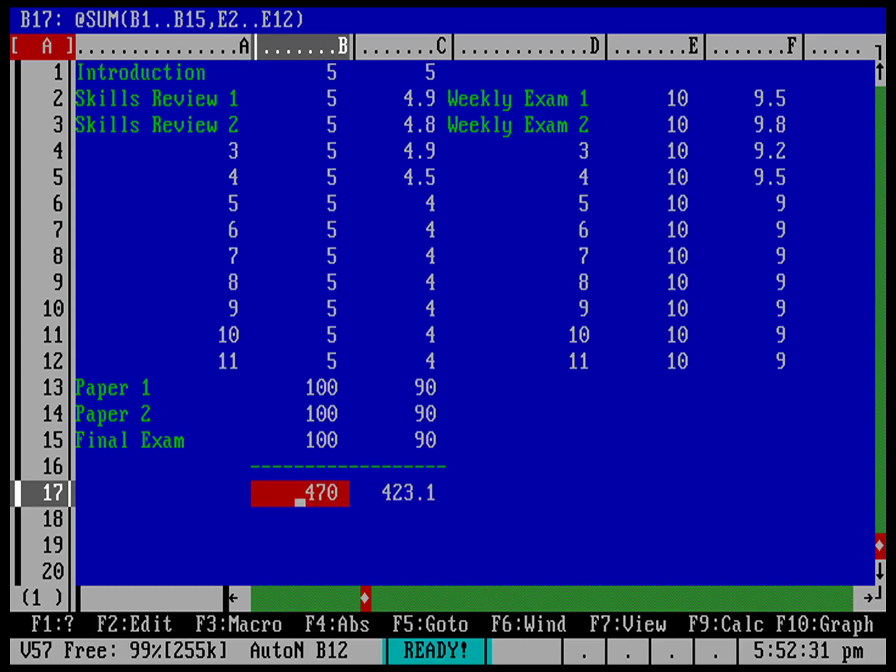
click(398, 500)
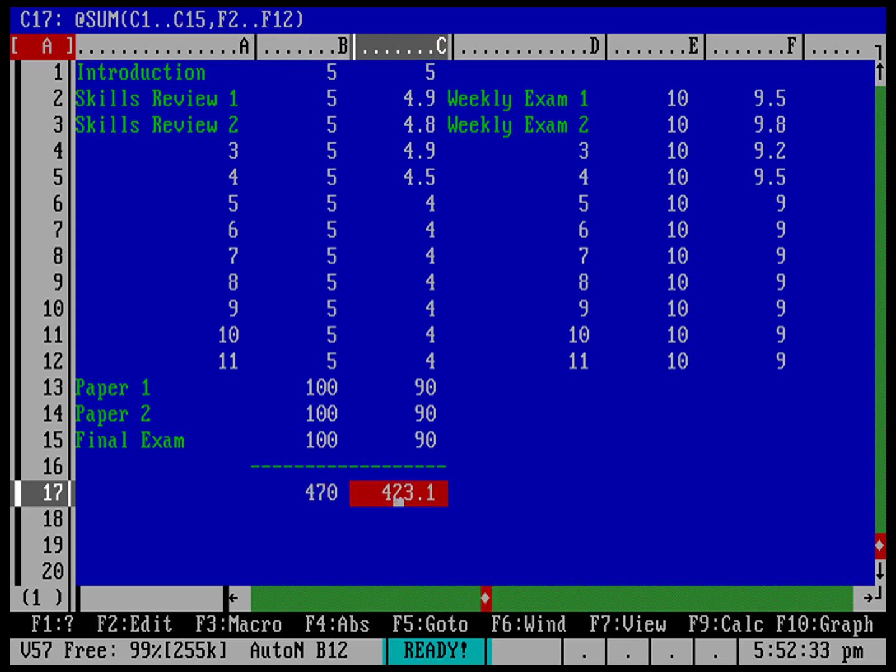
click(398, 529)
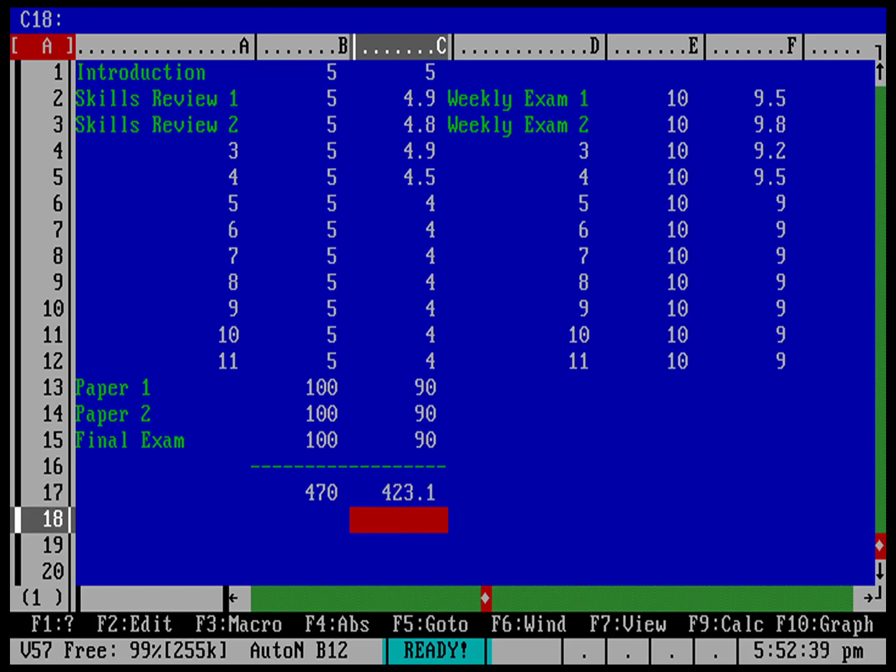
key(Up)
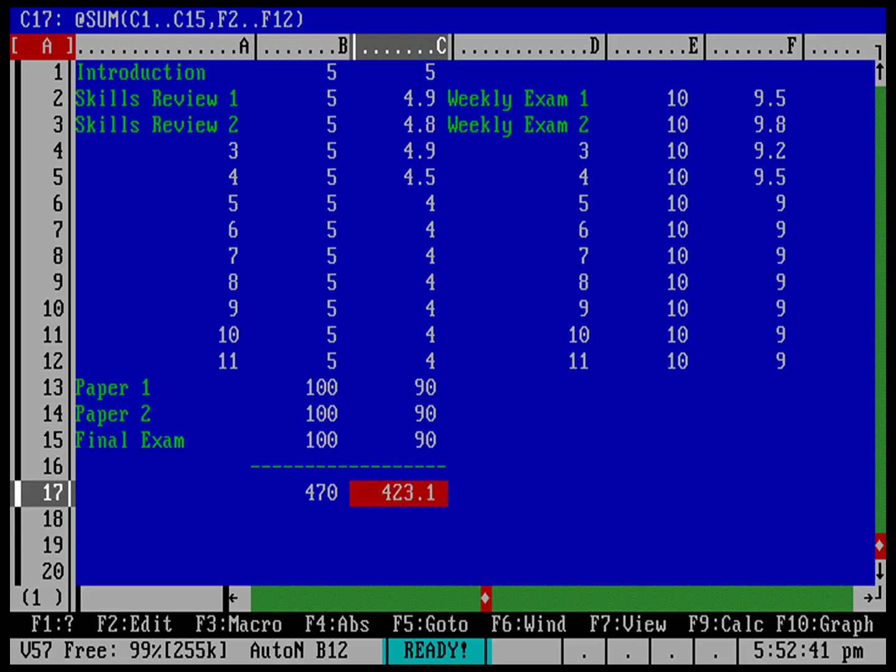
click(300, 503)
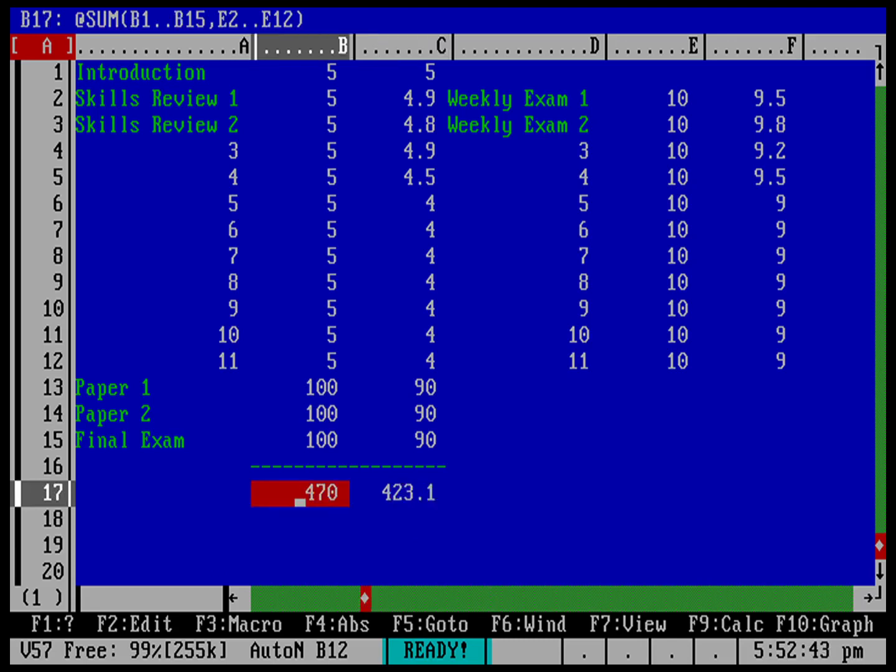
key(Right)
click(530, 530)
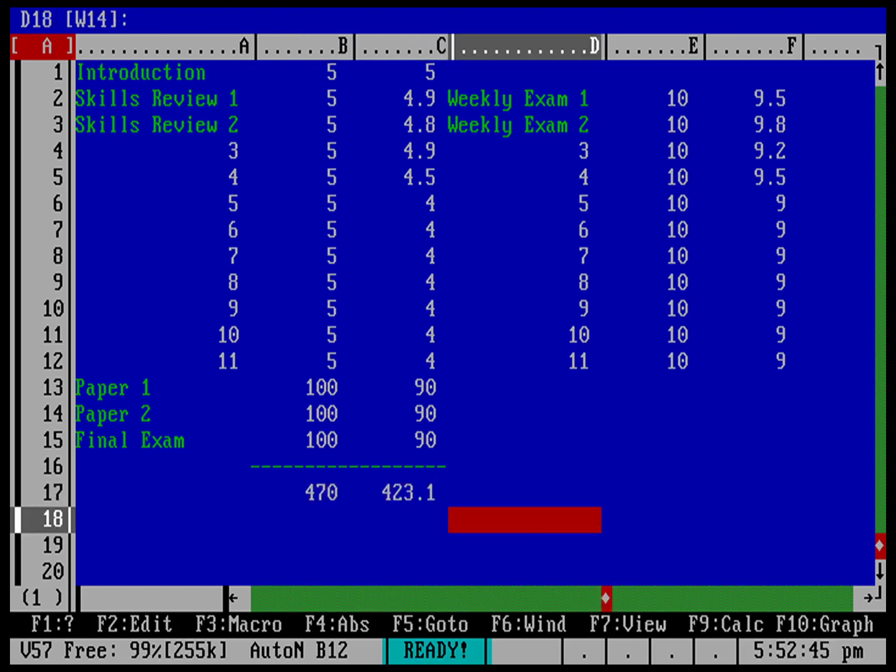
Try to calculate the overall grade in cell C18 by entering c17/b17.
click(399, 529)
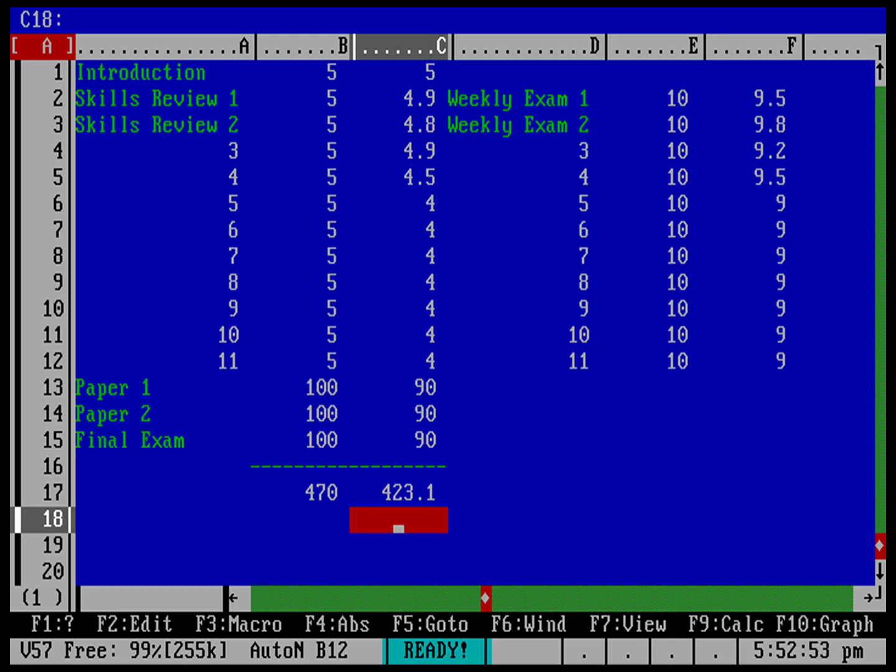
text(c17)
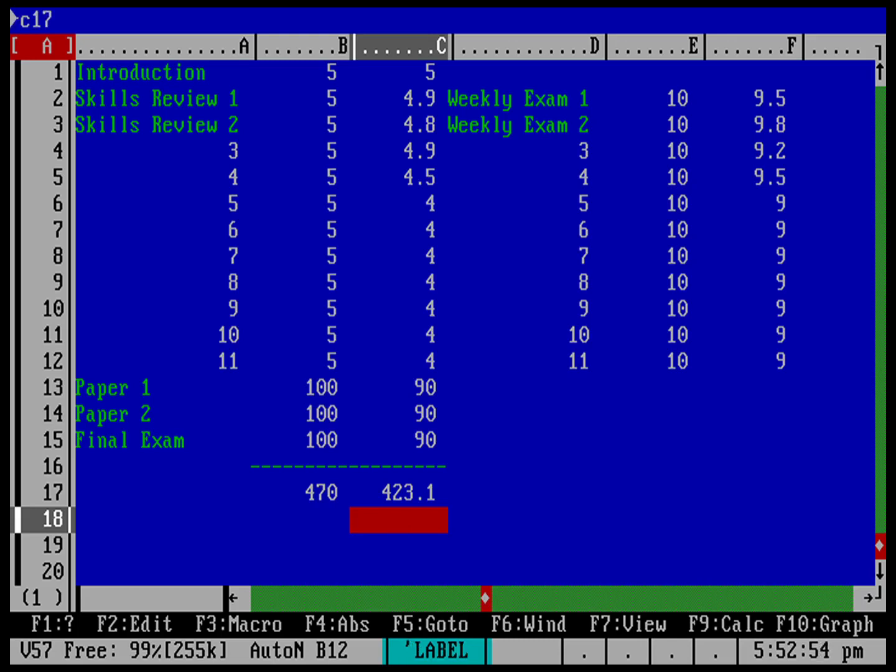
text(/b17)
key(Return)
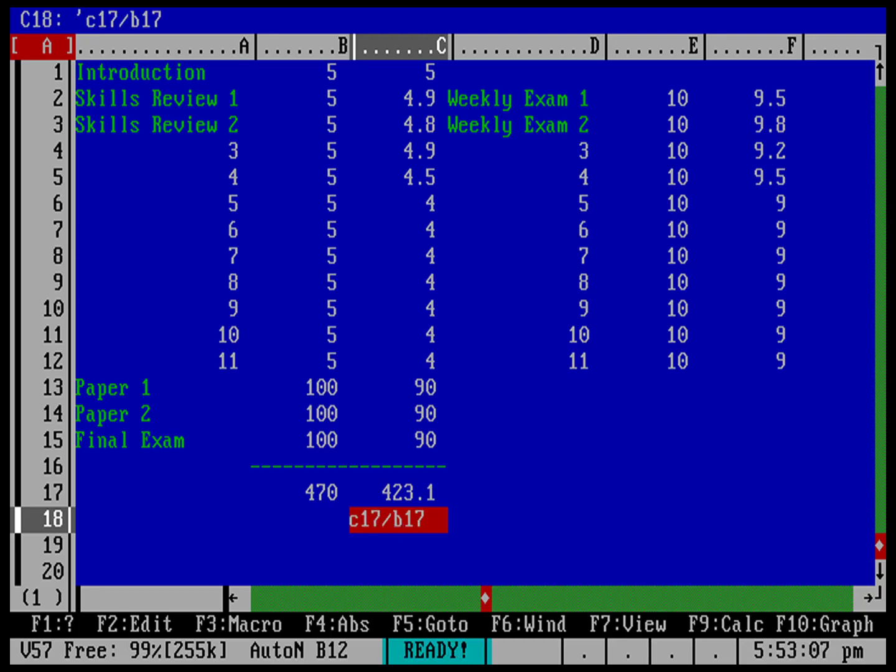
Enter the formula +c17/b17 in cell C18 to divide the earned total by the possible total.
text(+)
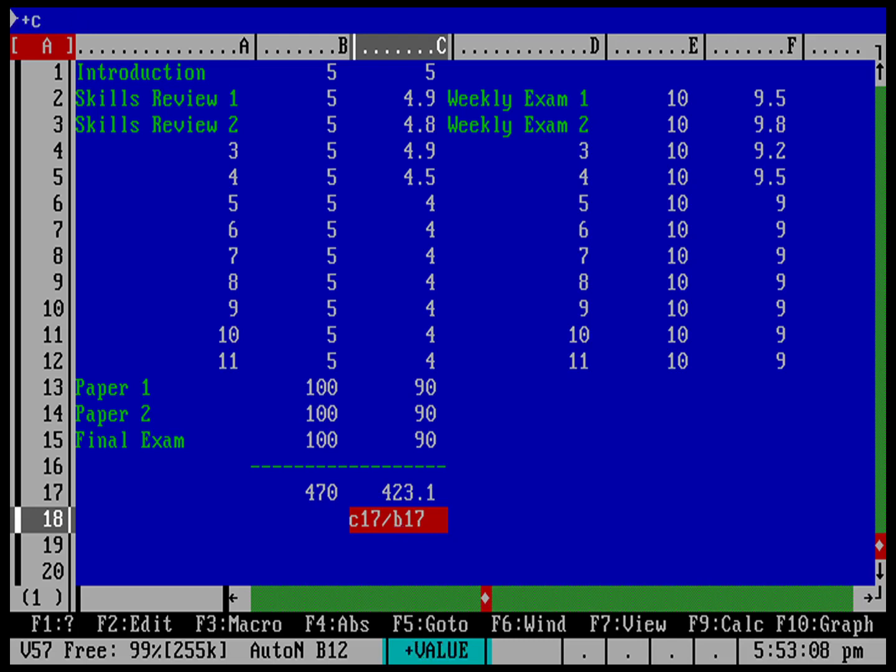
text(c17/b17)
key(Return)
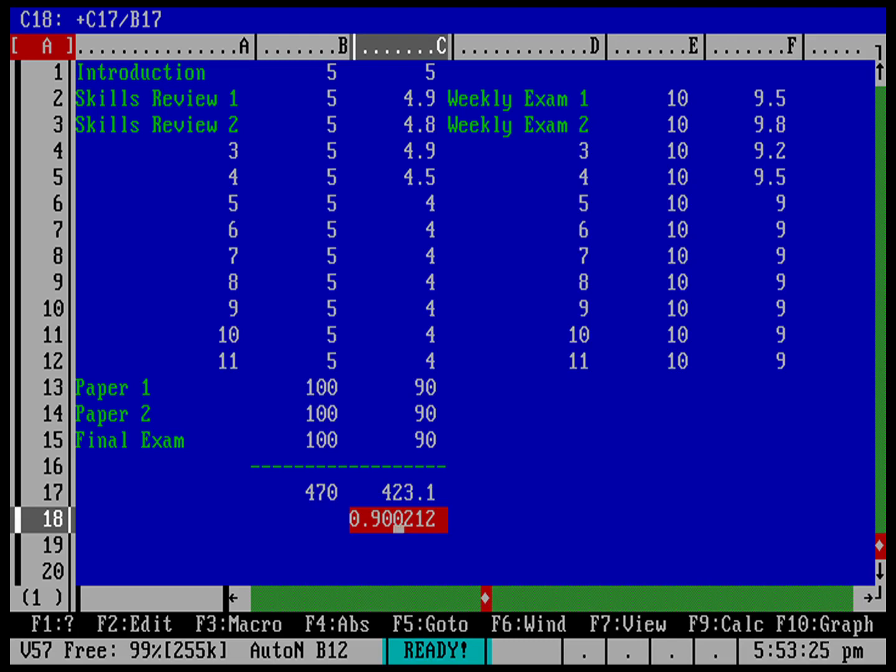
Format cell C18 as Percent with 2 digits after the decimal.
key(slash)
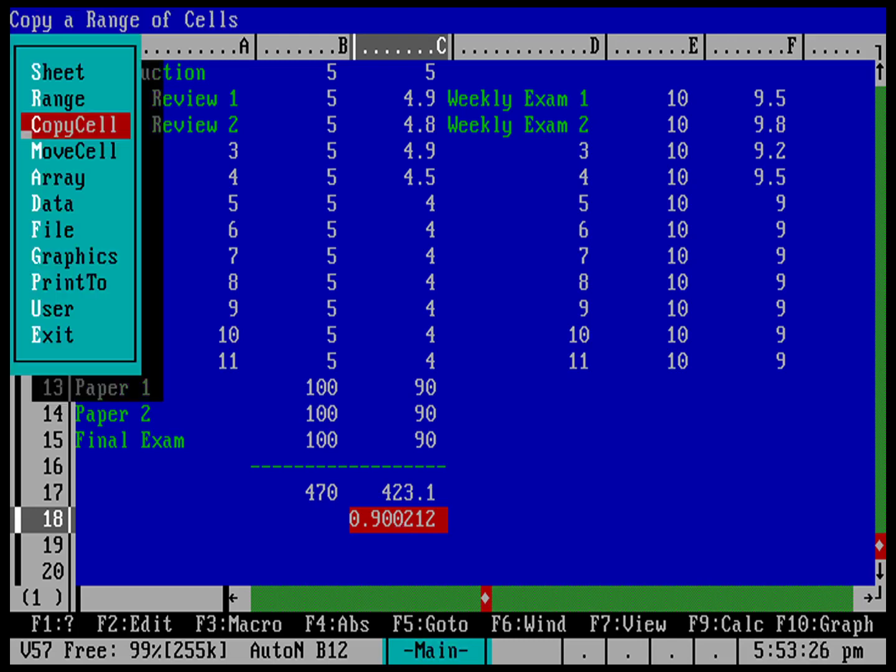
key(Up)
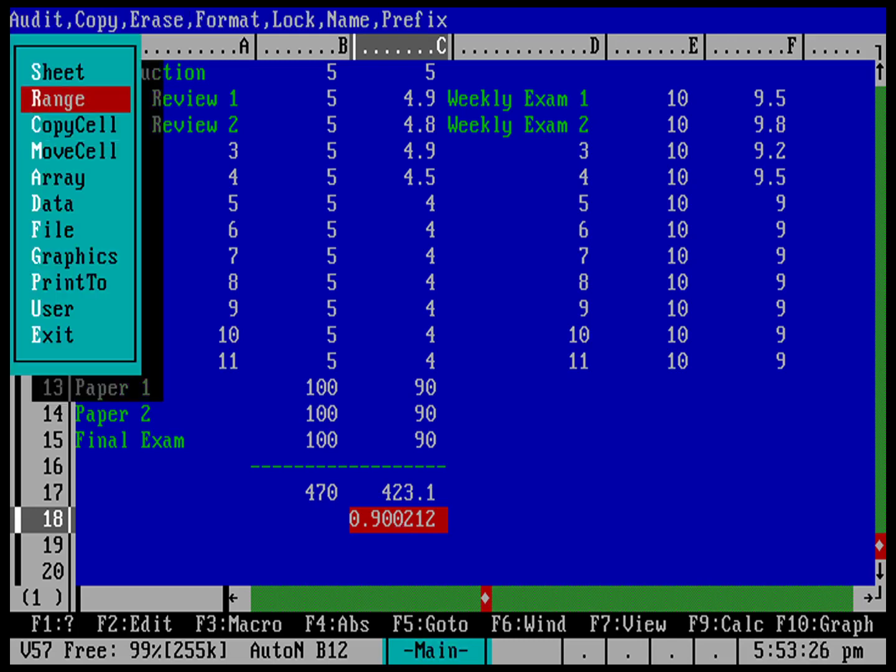
key(Return)
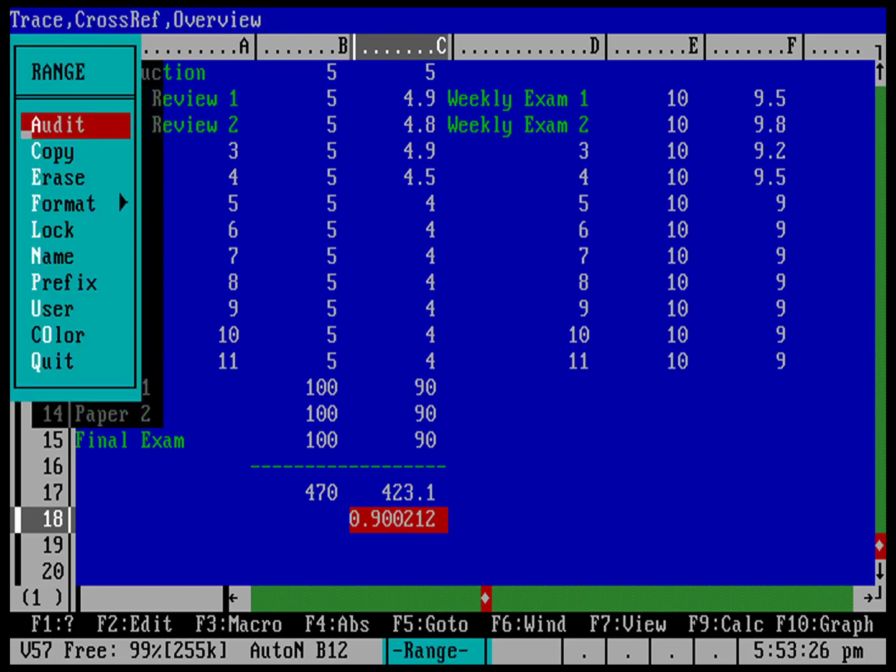
key(Down)
key(Down)
key(Down)
key(Return)
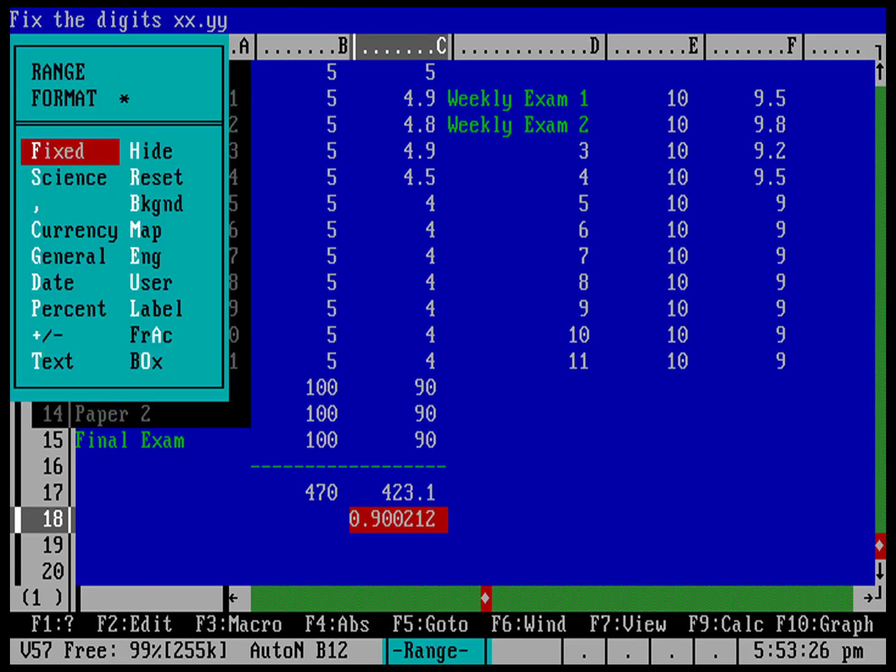
key(Down)
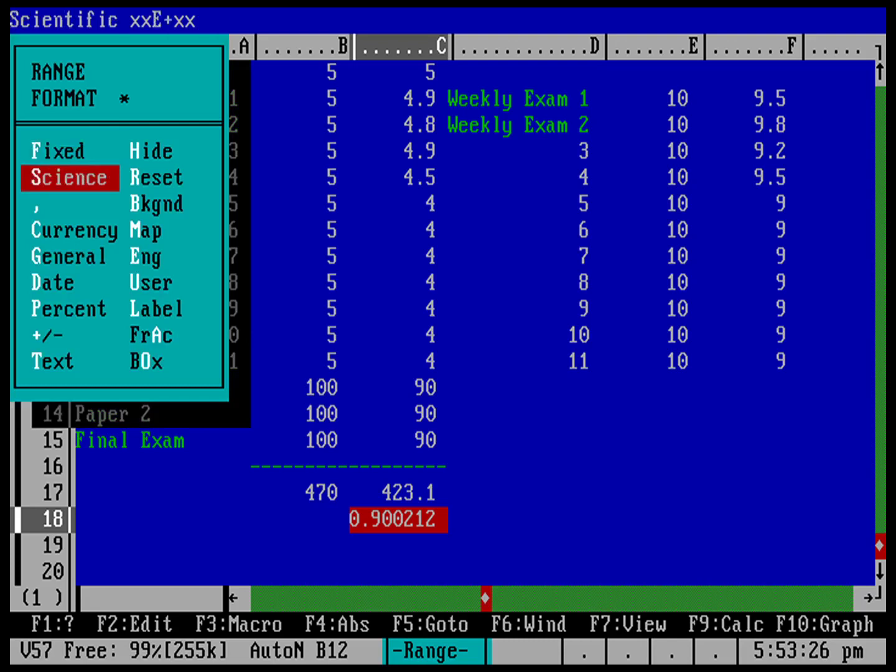
key(Down)
key(Down)
key(Down)
key(Down)
key(Down)
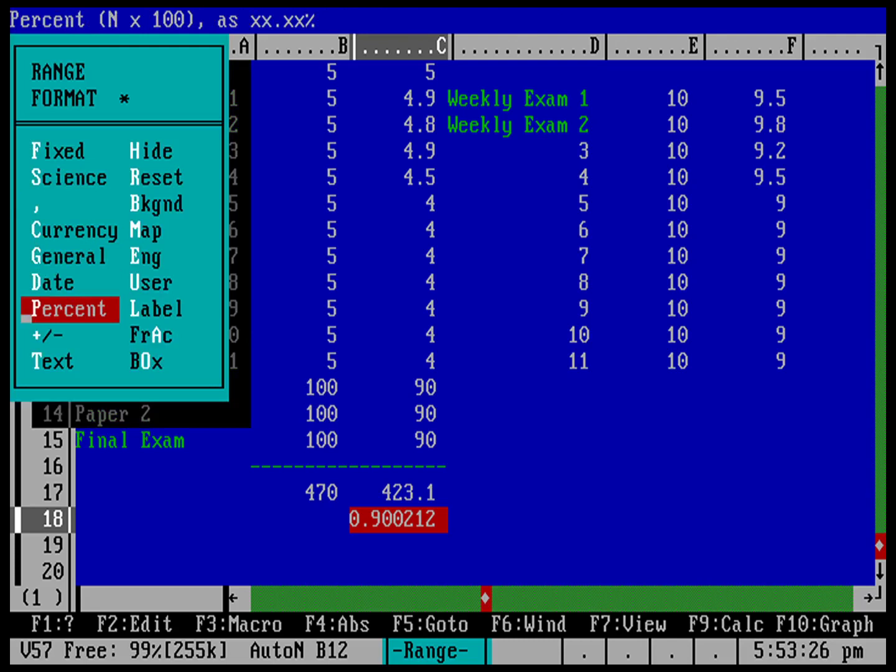
key(Return)
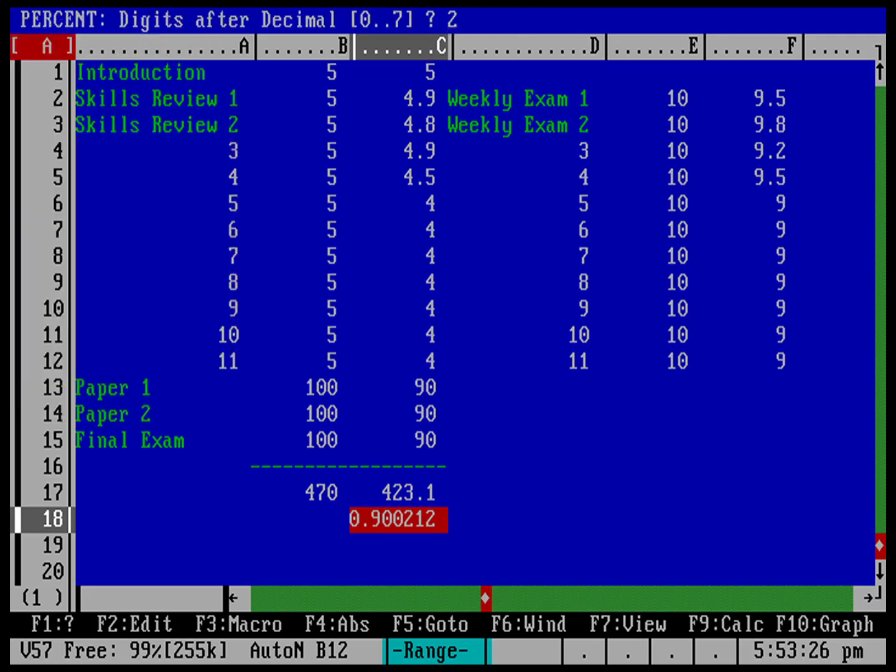
key(Return)
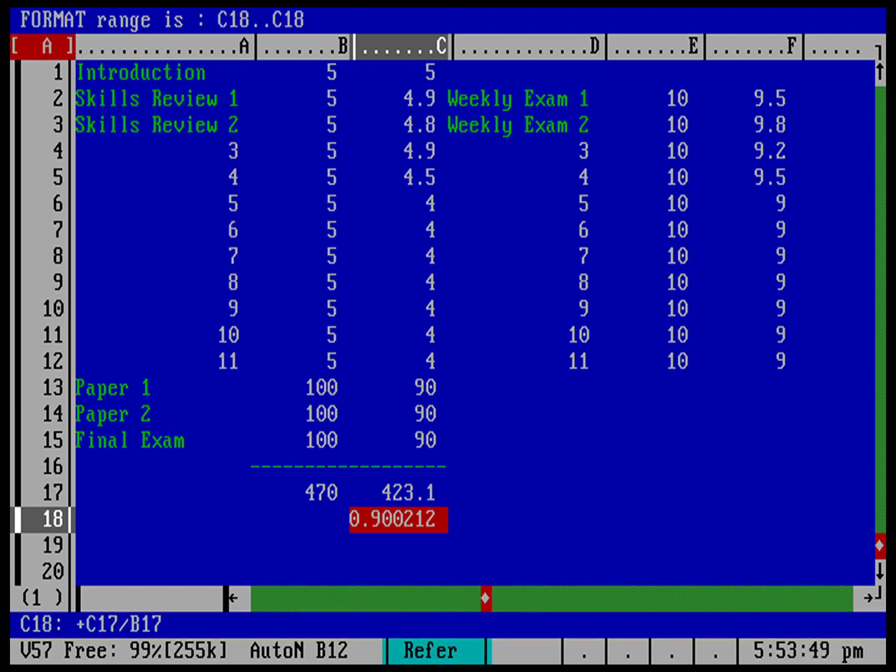
key(Return)
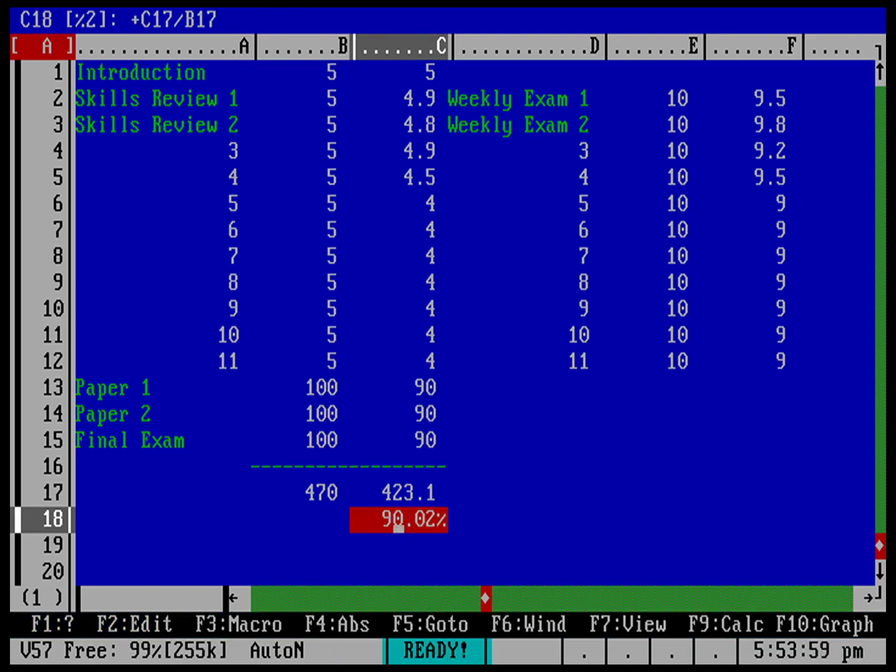
key(Up)
key(Up)
key(Up)
key(Up)
key(Up)
key(Up)
key(Up)
key(Up)
key(Up)
key(Up)
key(Up)
key(Up)
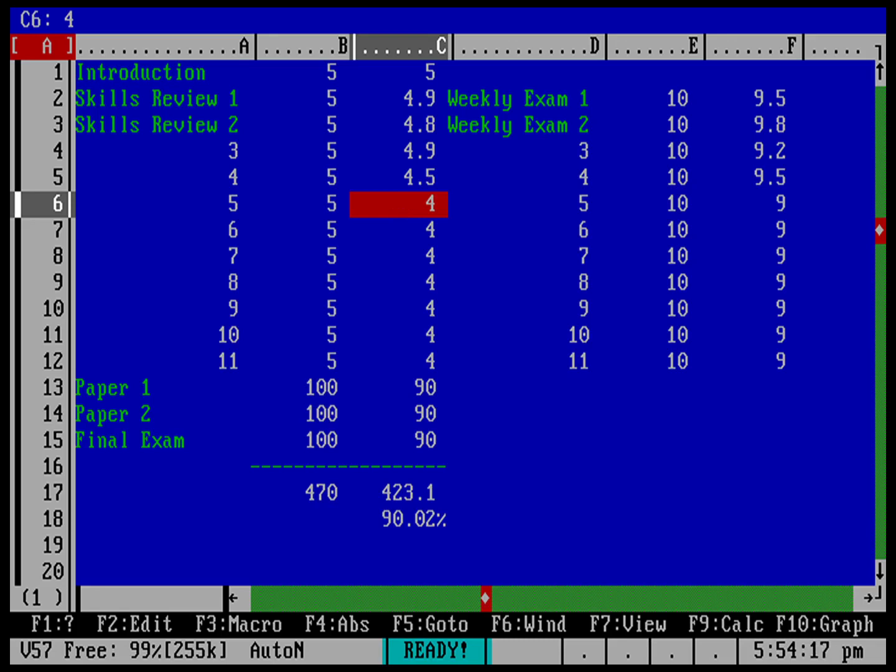
text(@av)
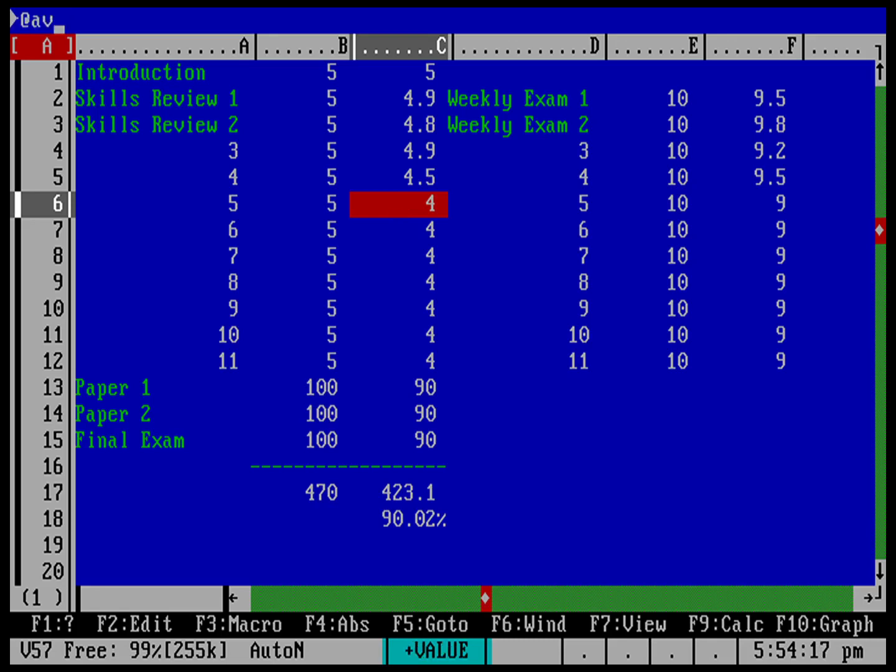
text(g()
text(c2..c5)
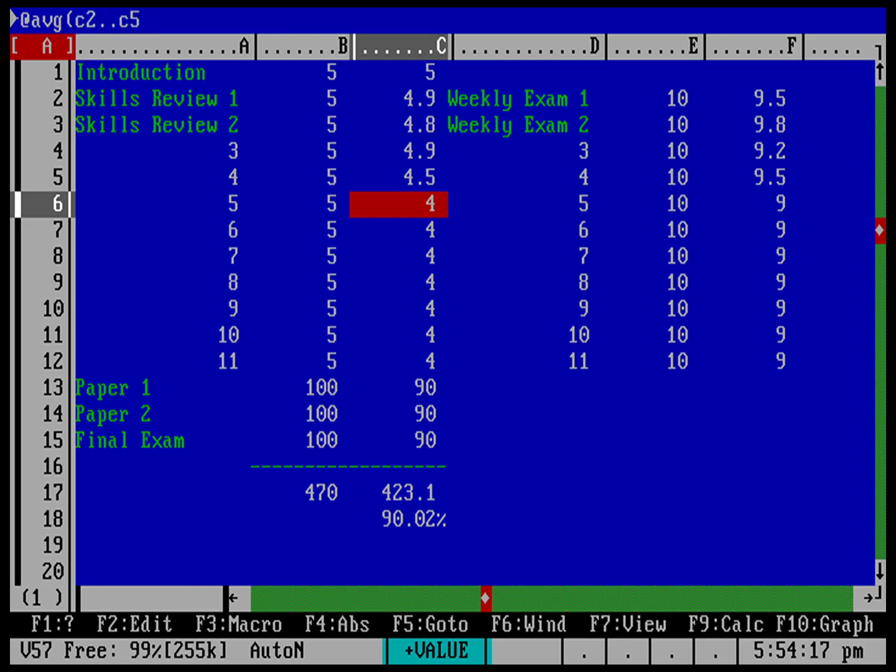
text())
key(Return)
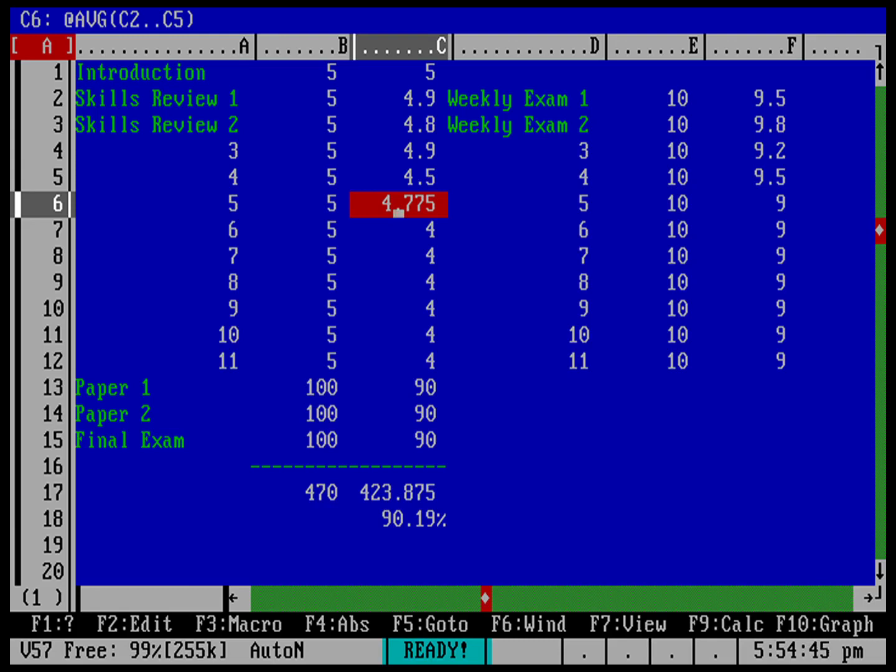
Copy the average formula from C6 to the range c7..c12 and inspect the copied formulas in C7 through C10.
key(slash)
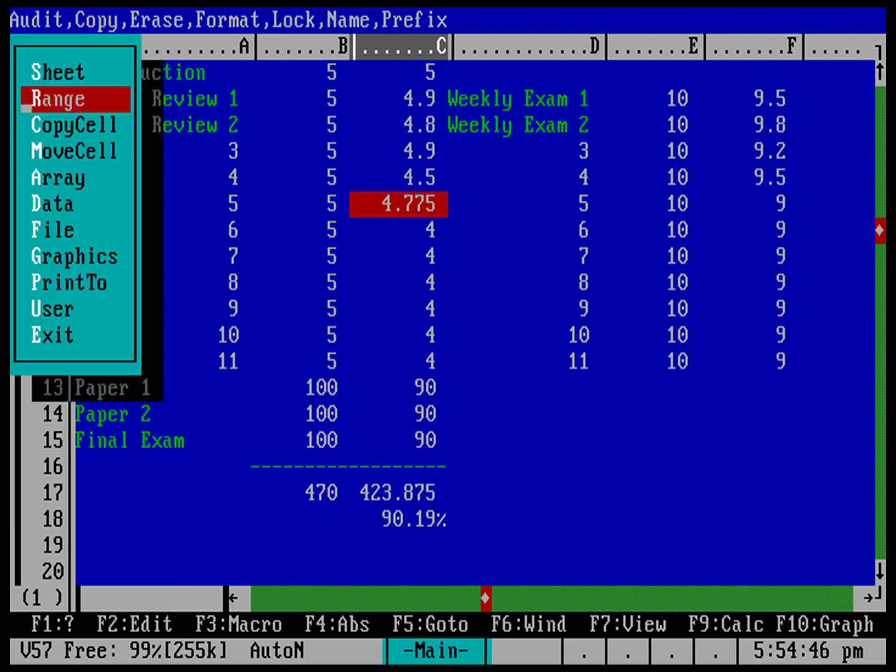
key(Down)
key(Return)
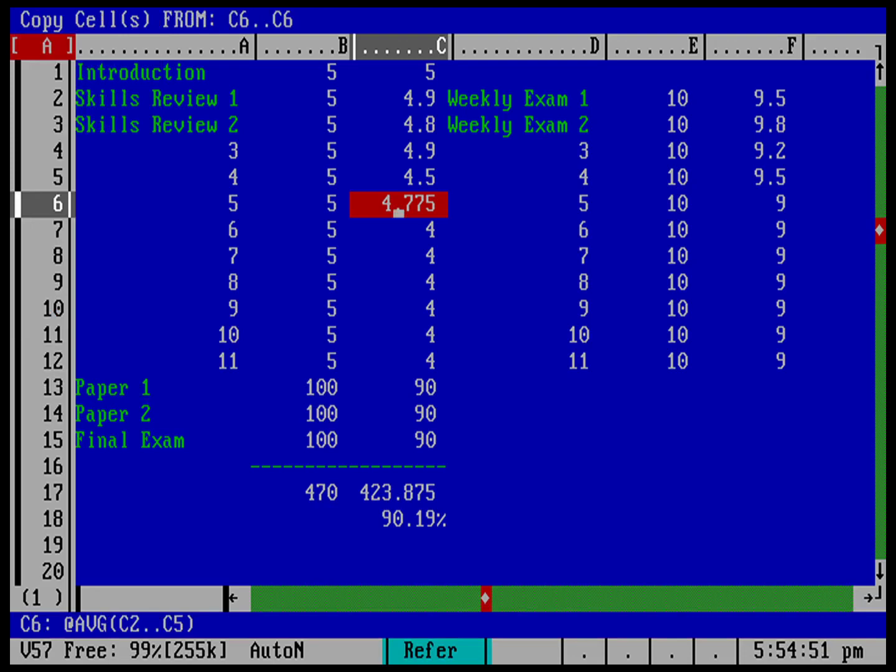
key(Return)
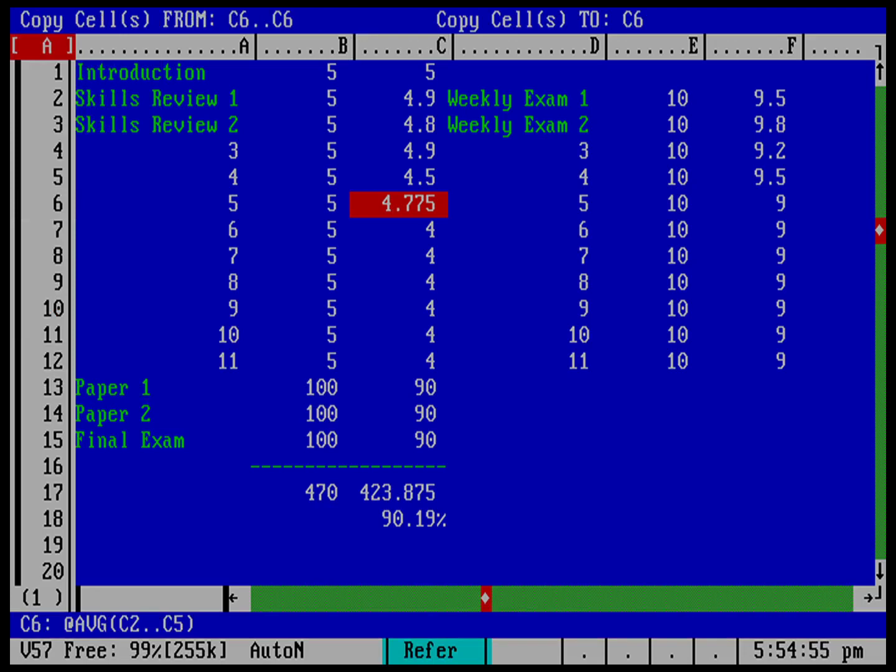
text(c7)
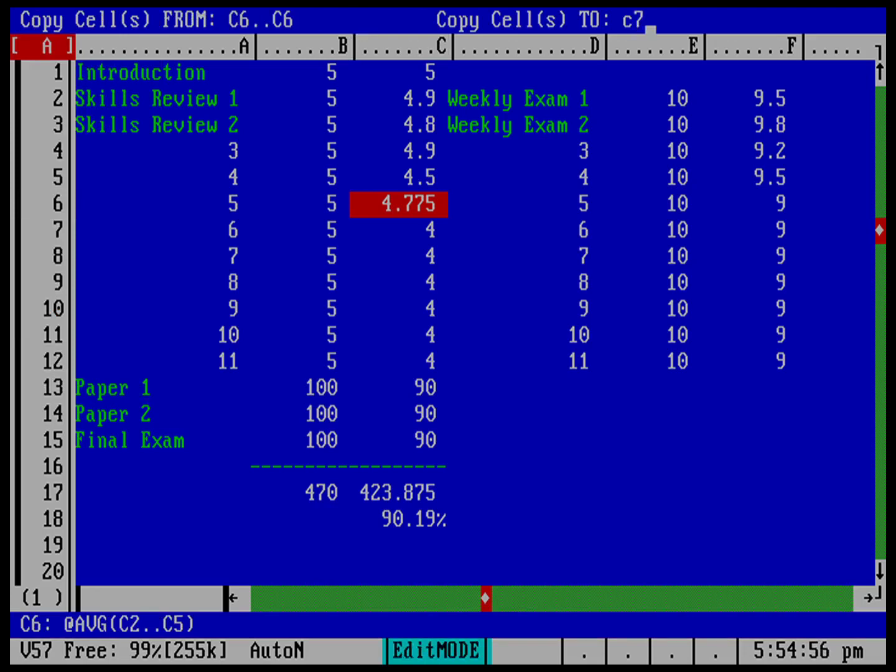
text(..c12)
key(Return)
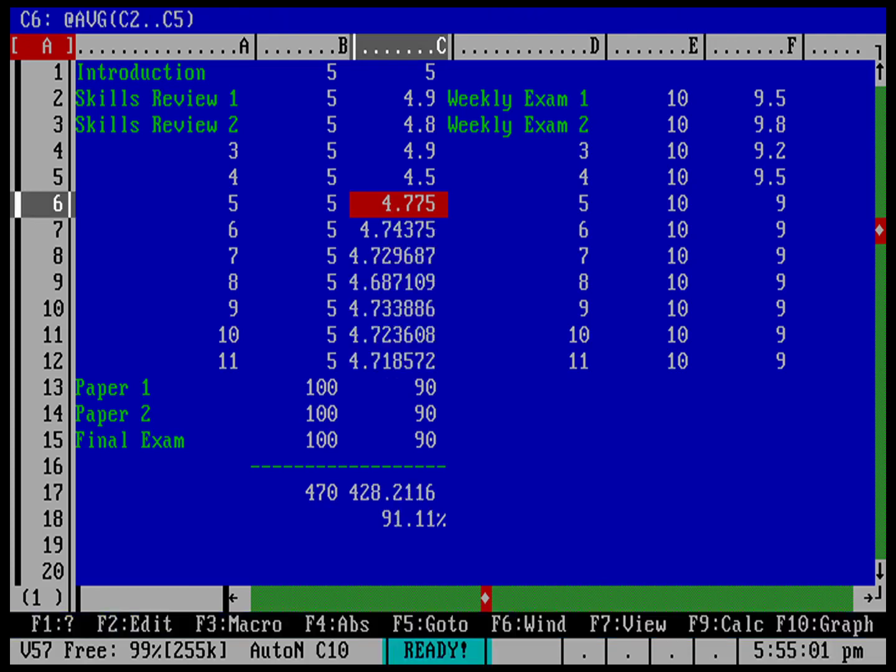
click(399, 230)
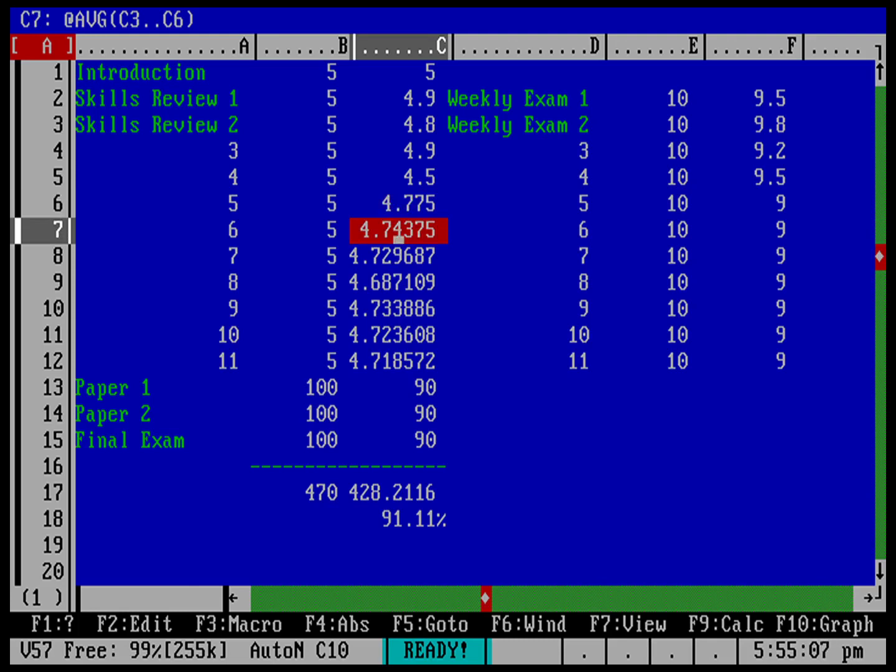
click(398, 266)
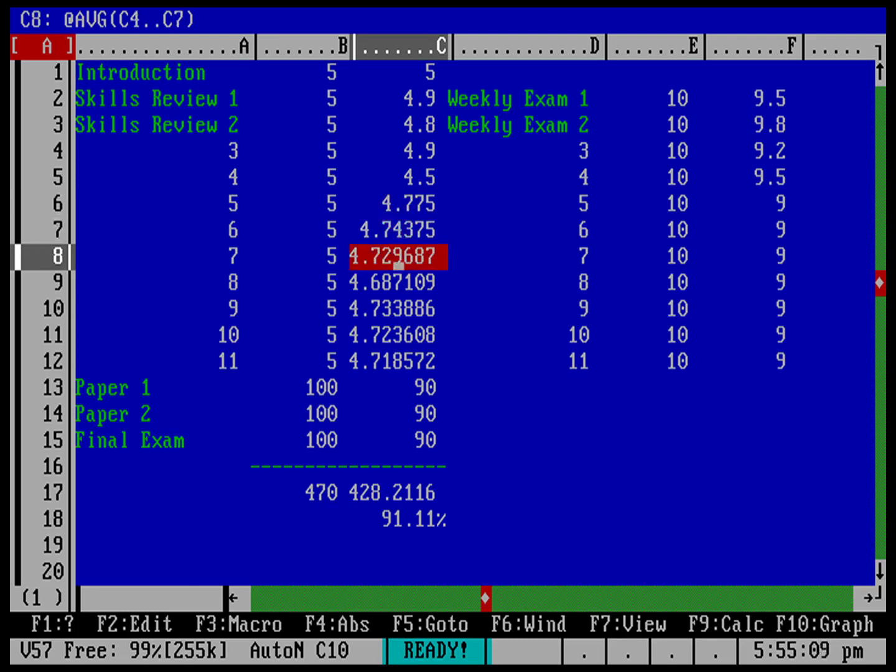
click(399, 288)
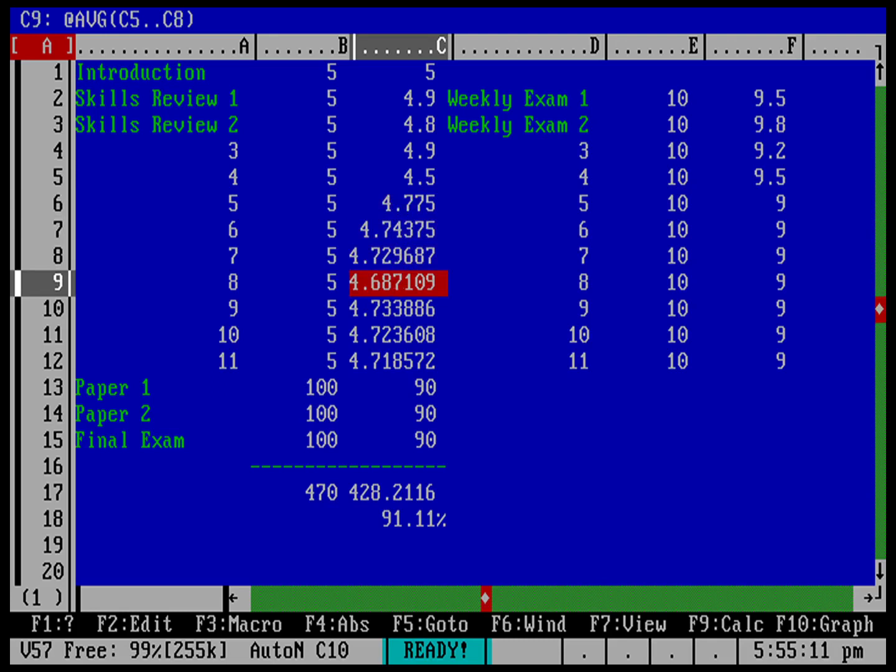
click(398, 318)
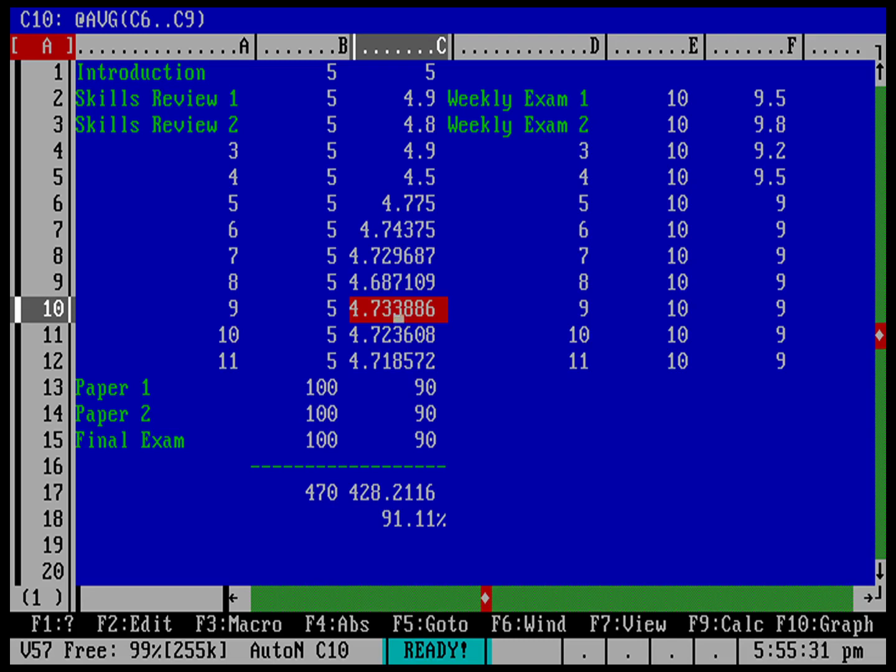
key(Up)
key(Up)
key(Up)
key(Up)
key(Right)
key(Right)
key(Right)
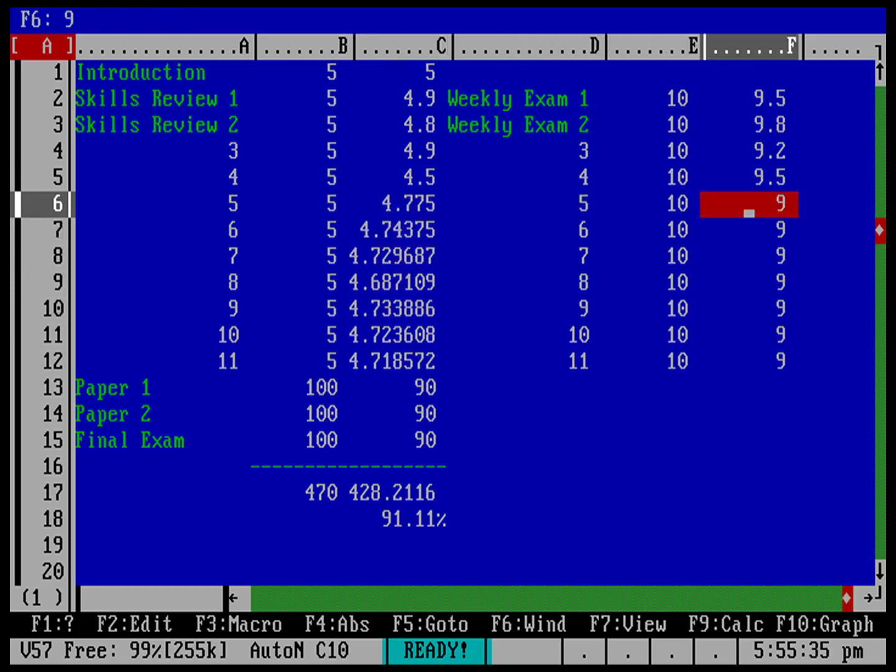
text(@avg()
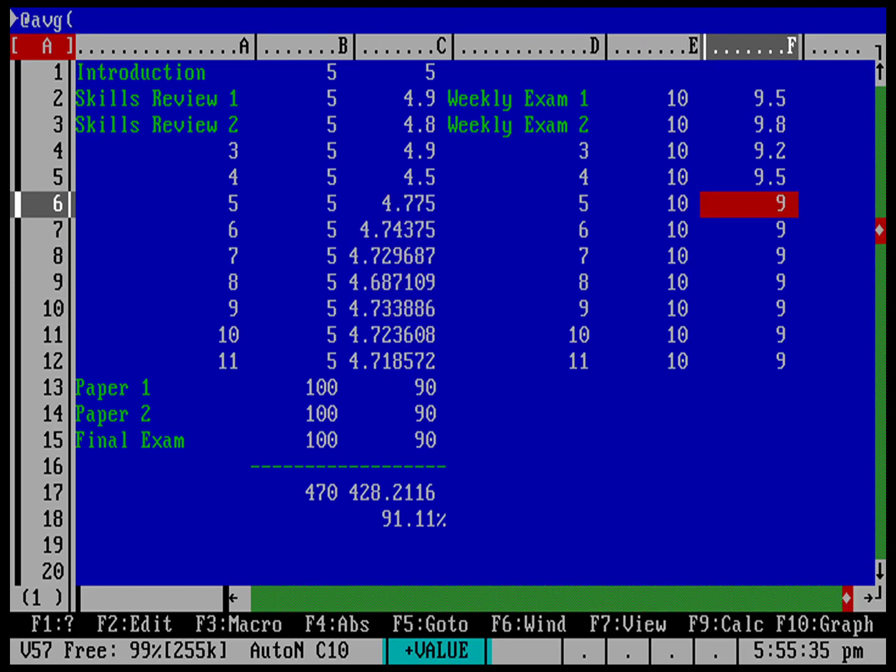
text(f2..f5))
key(Return)
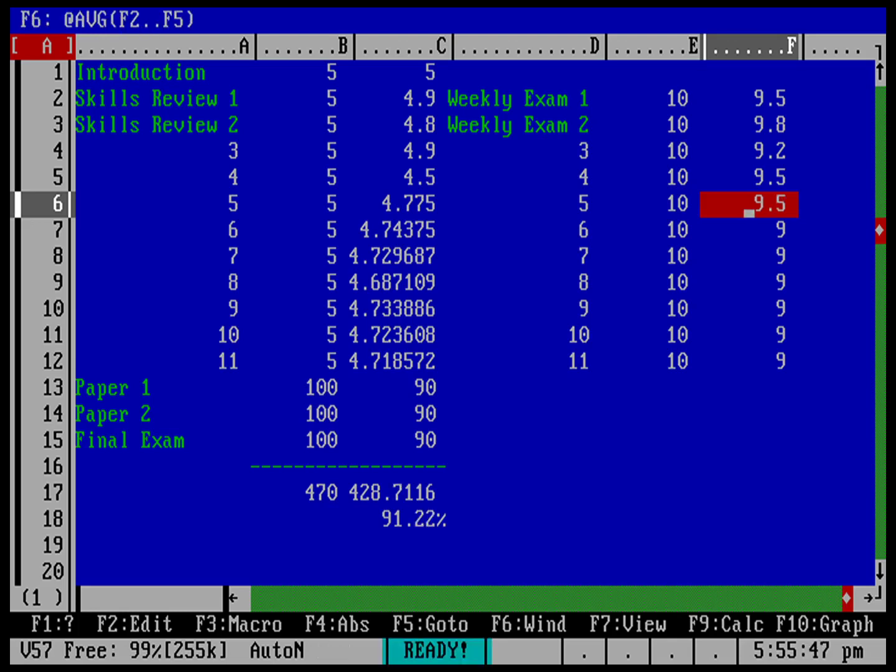
Copy the average formula from F6 to the range f7..f12 for the remaining weekly exams.
key(slash)
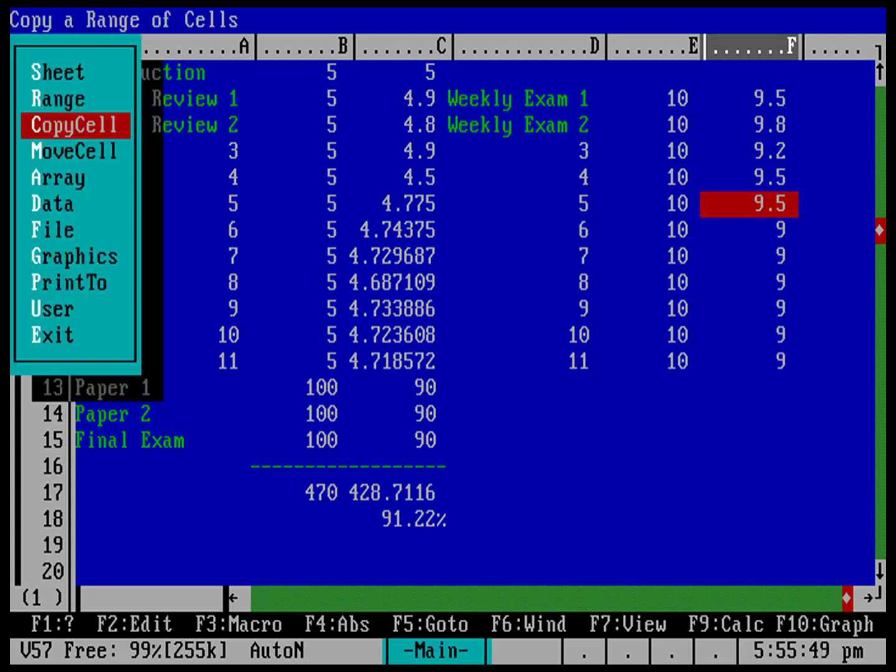
key(Return)
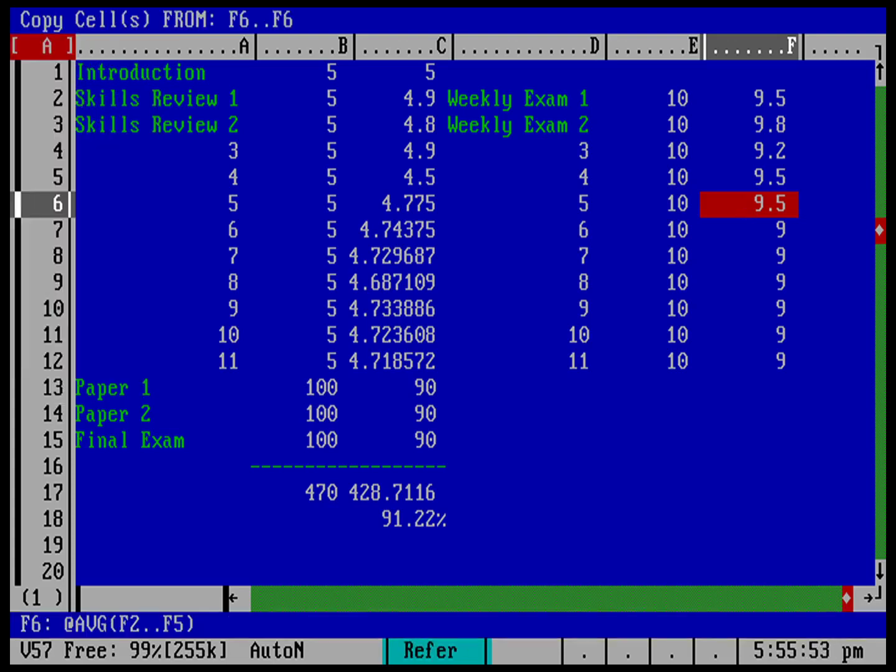
key(Return)
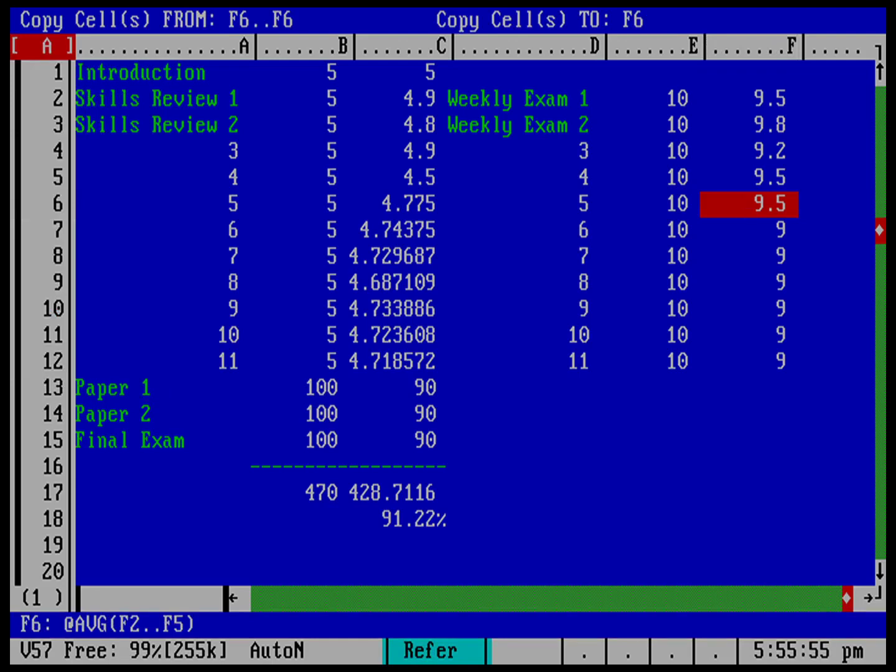
text(f7..)
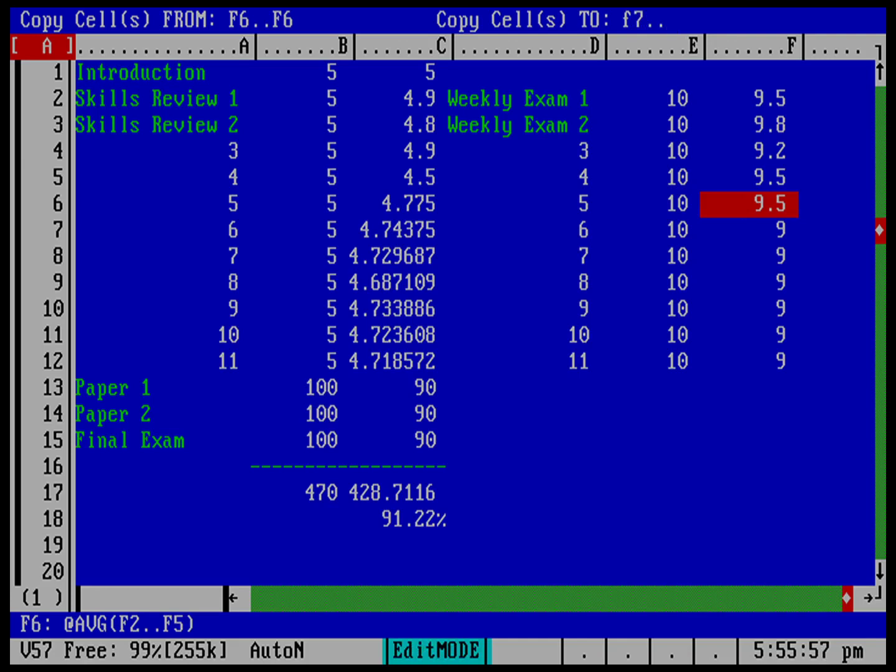
text(v)
key(BackSpace)
text(f12)
key(Return)
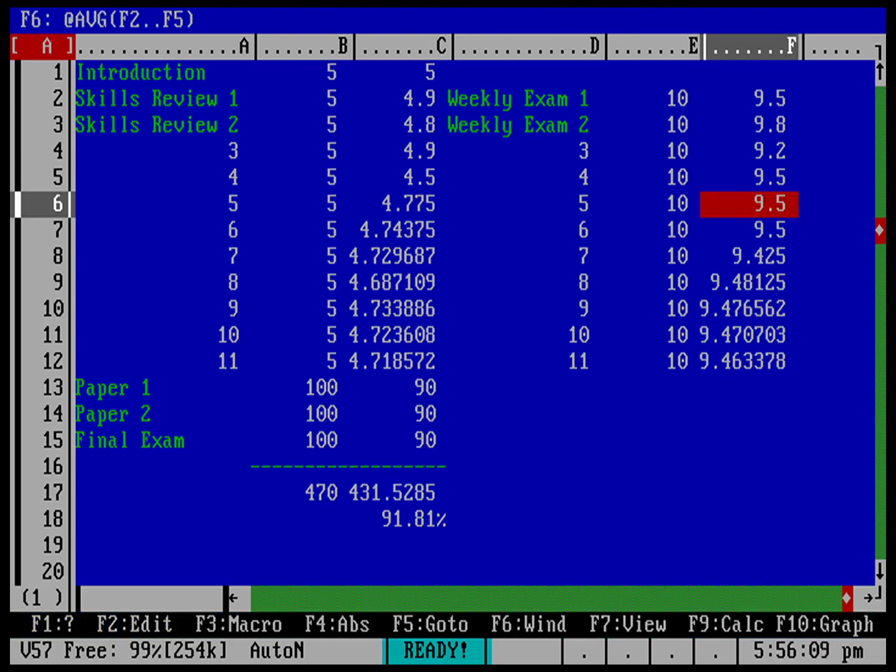
Set the earned scores for Paper 1 and Paper 2 in cells C13 and C14 to 95 each.
key(Left)
key(Left)
key(Left)
key(Down)
key(Down)
key(Down)
key(Down)
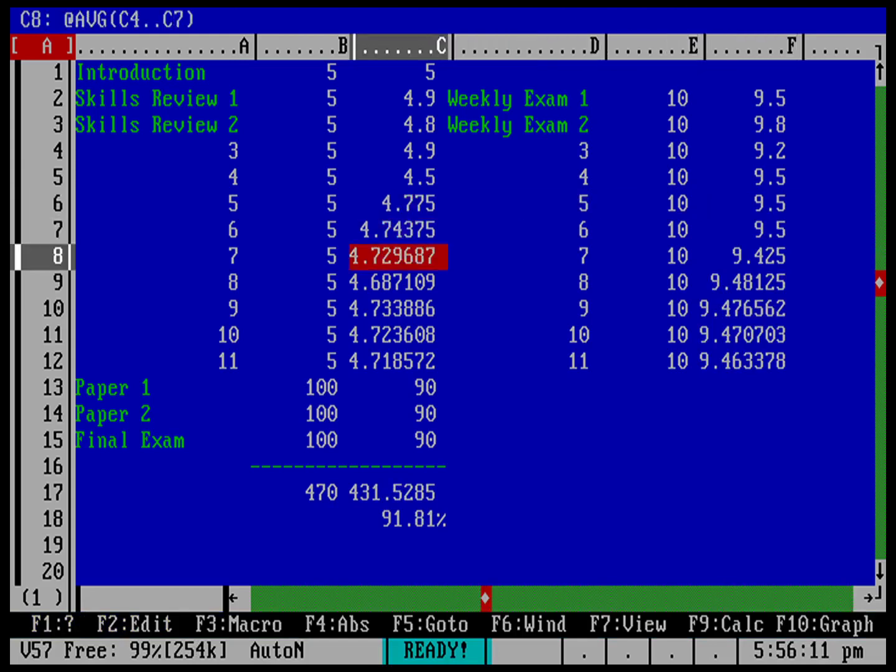
key(Down)
key(Down)
key(Down)
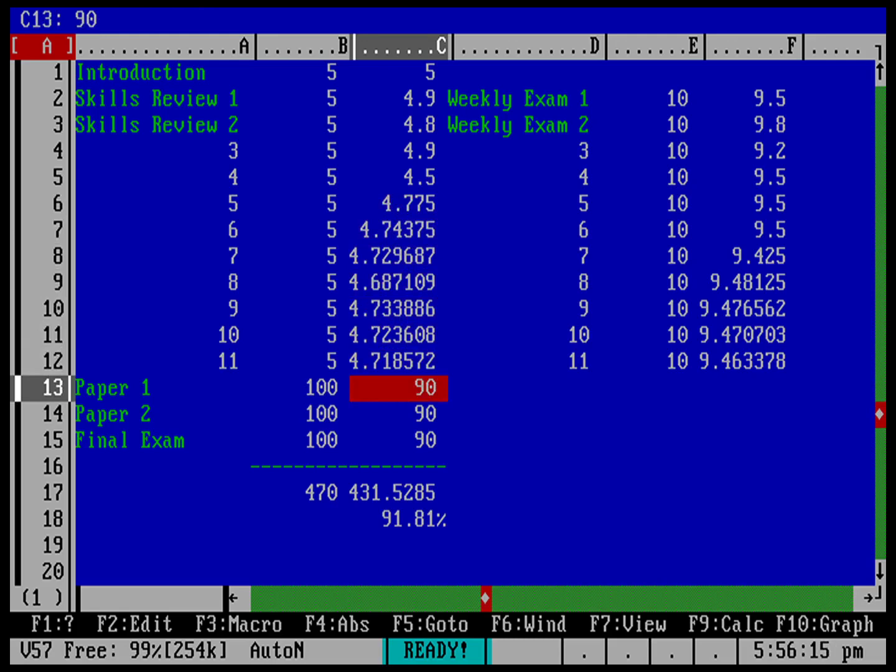
text(95)
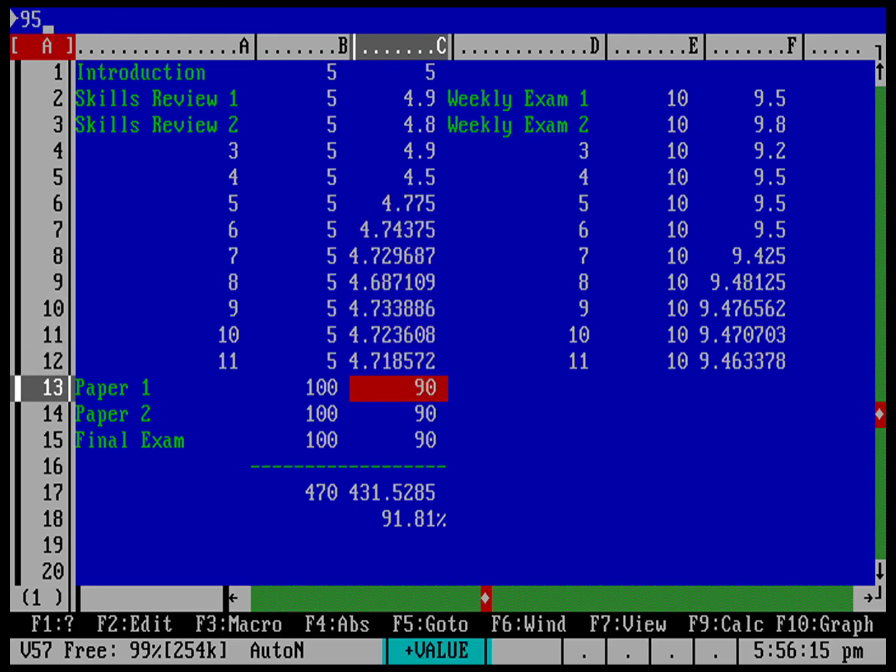
key(Down)
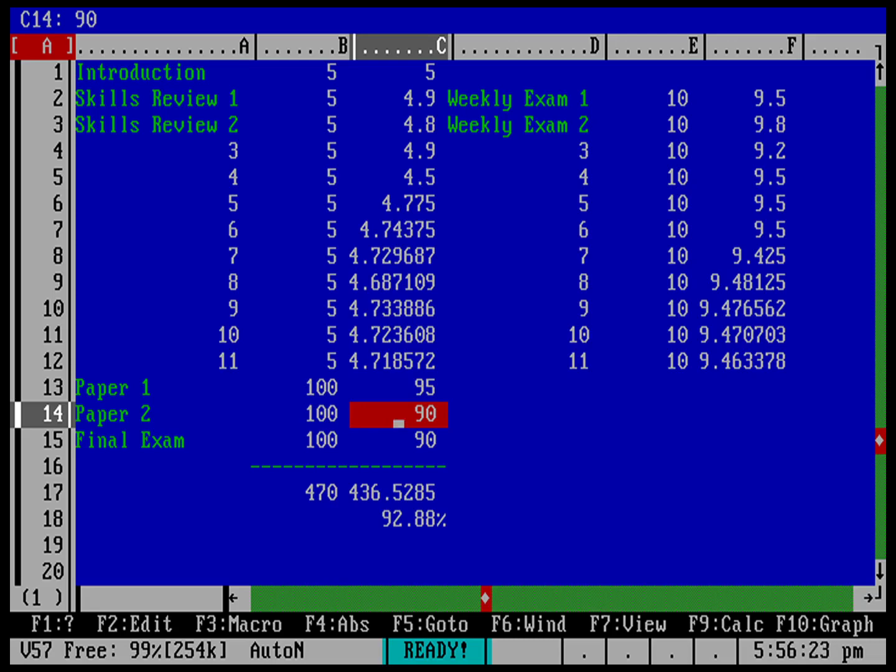
text(95)
key(Up)
Overwrite the projected scores for Skills Reviews 5, 6 and 7 in C6 to C8 with 4.8, 4 and 4.5.
key(Up)
key(Up)
key(Up)
key(Up)
key(Up)
key(Up)
key(Up)
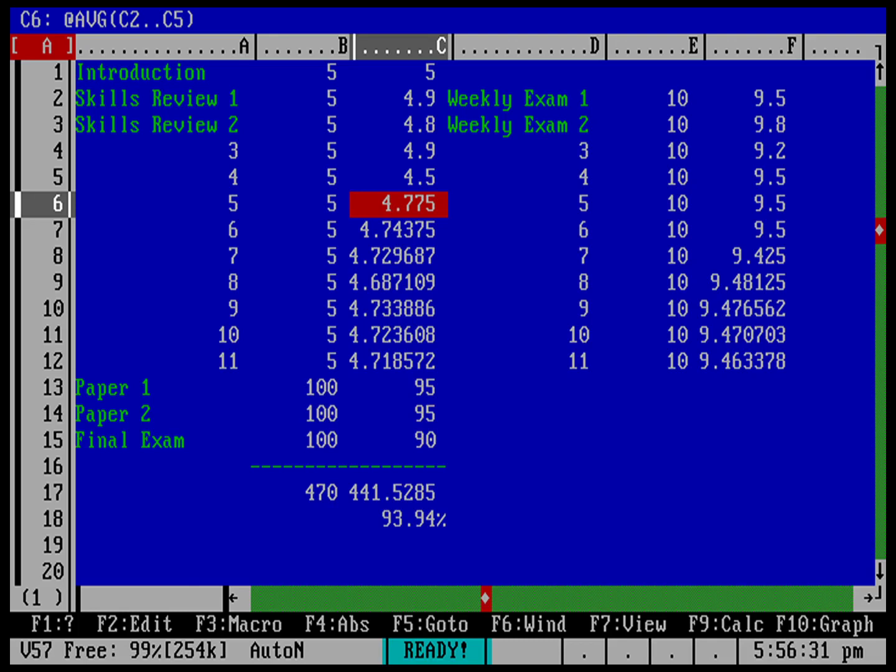
text(4.8)
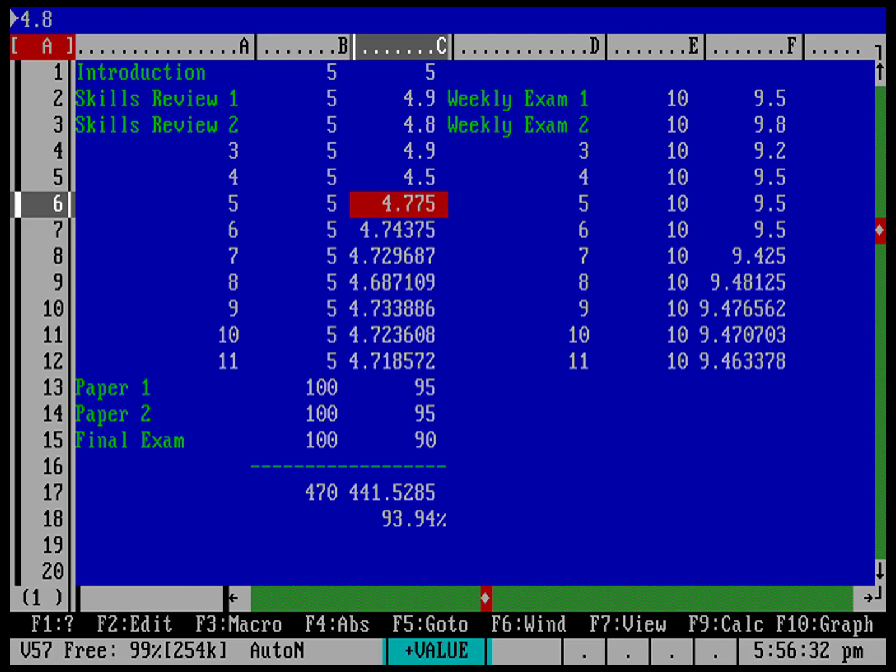
key(Down)
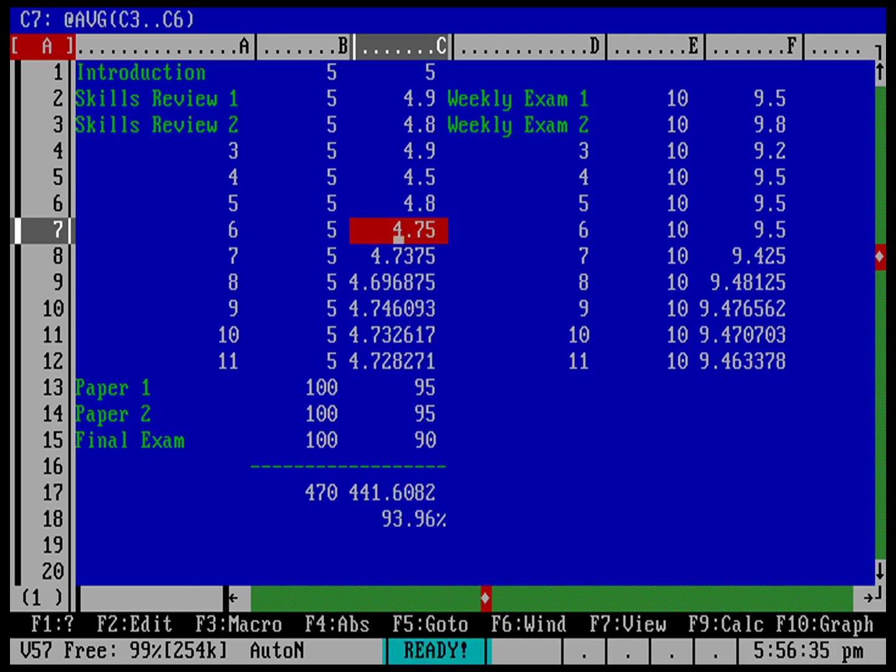
text(4)
key(Down)
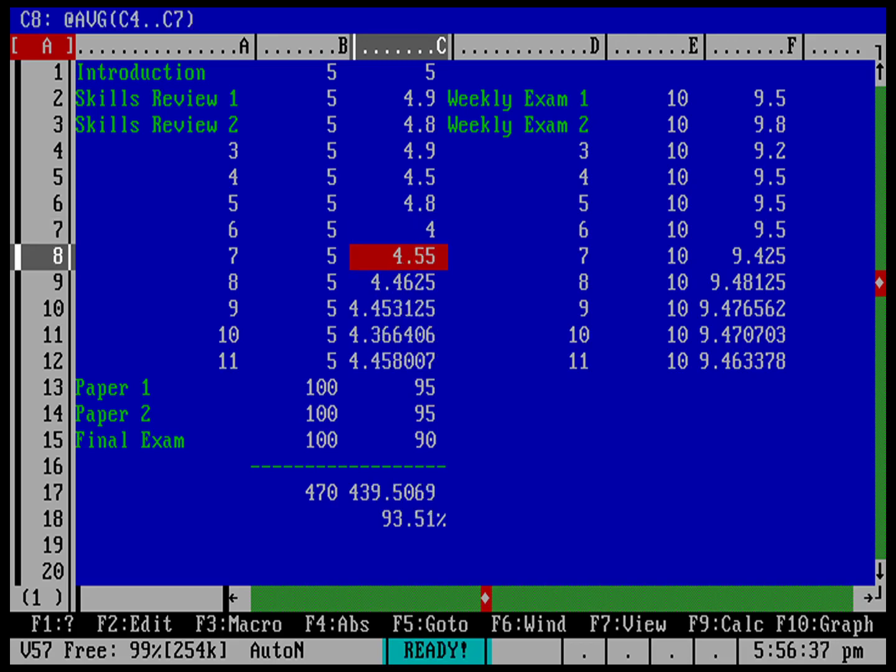
text(4.5)
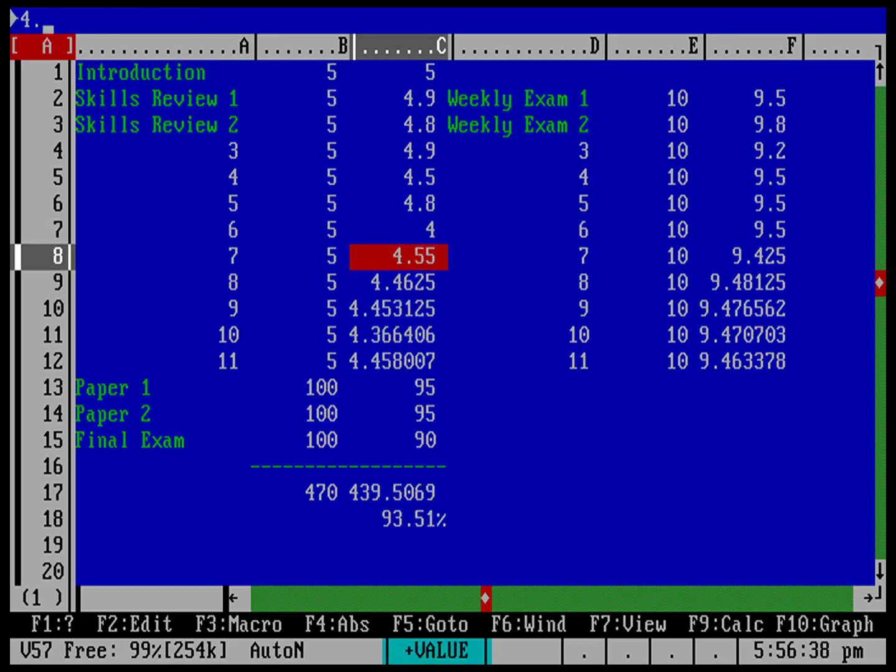
key(Down)
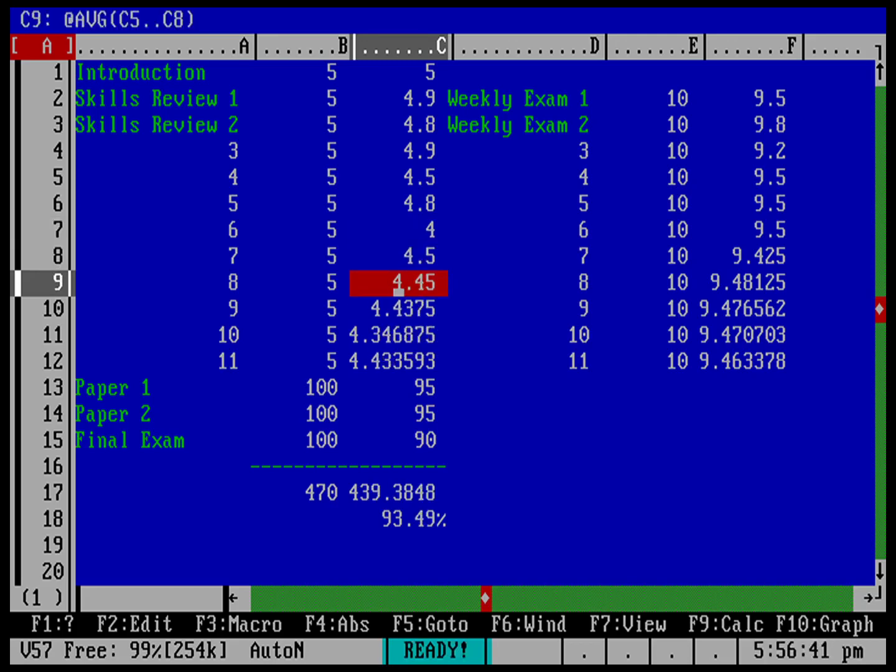
Overwrite the projected scores for Skills Reviews 8 to 11 in C9 to C12 with 4, 4.5, 4.5 and 4.9.
text(4)
key(Down)
text(4.5)
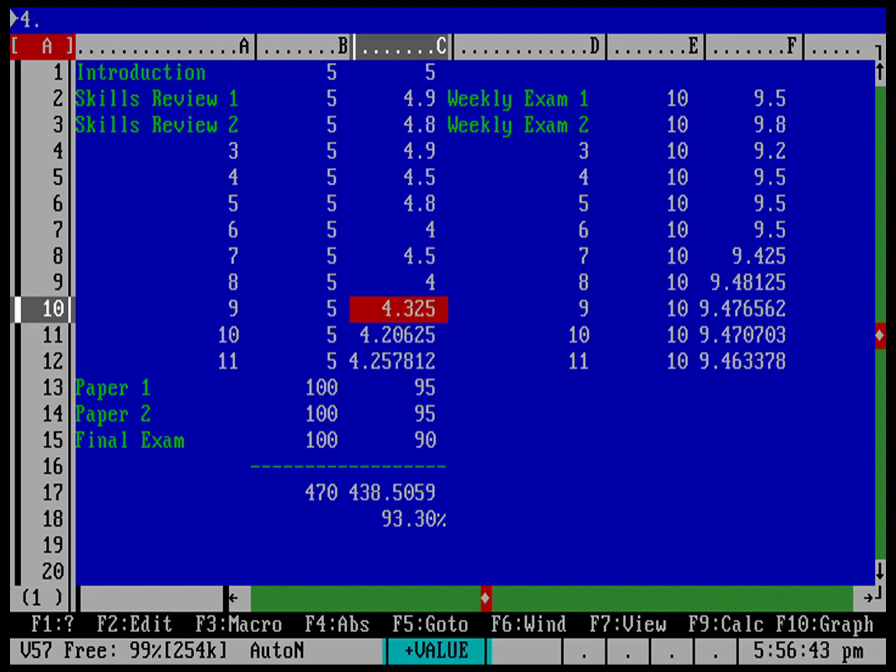
key(Down)
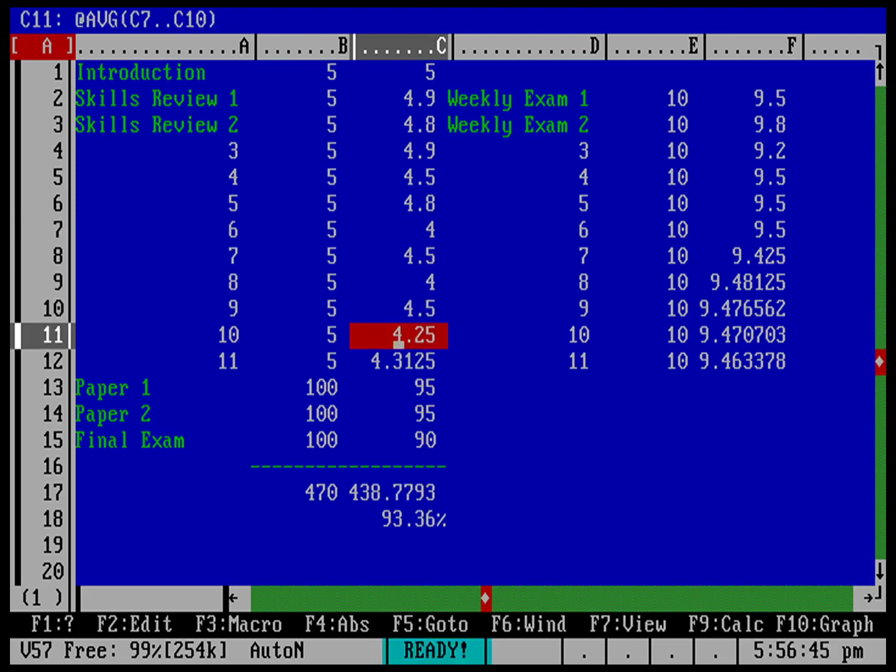
text(4.5)
click(398, 367)
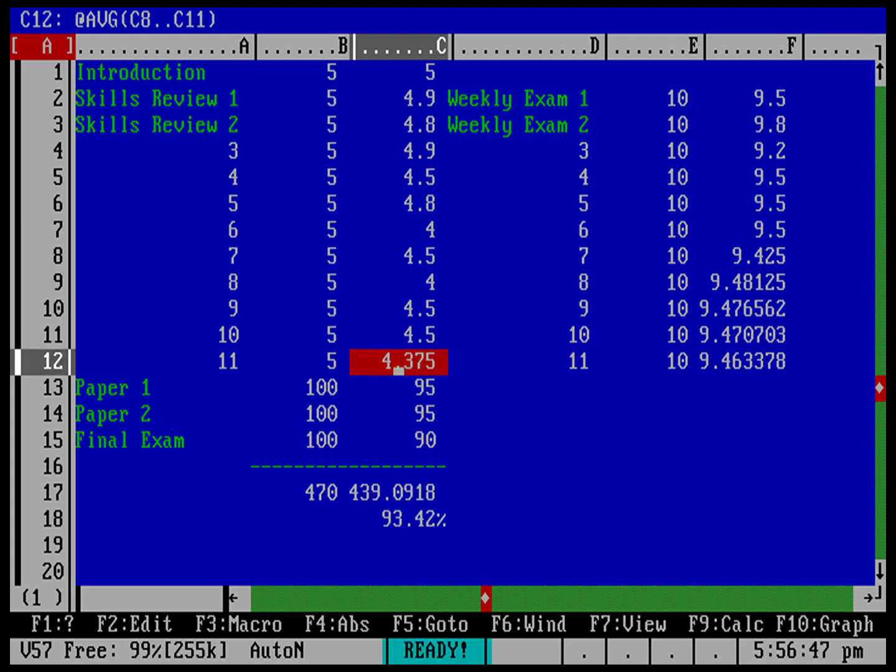
text(4.9)
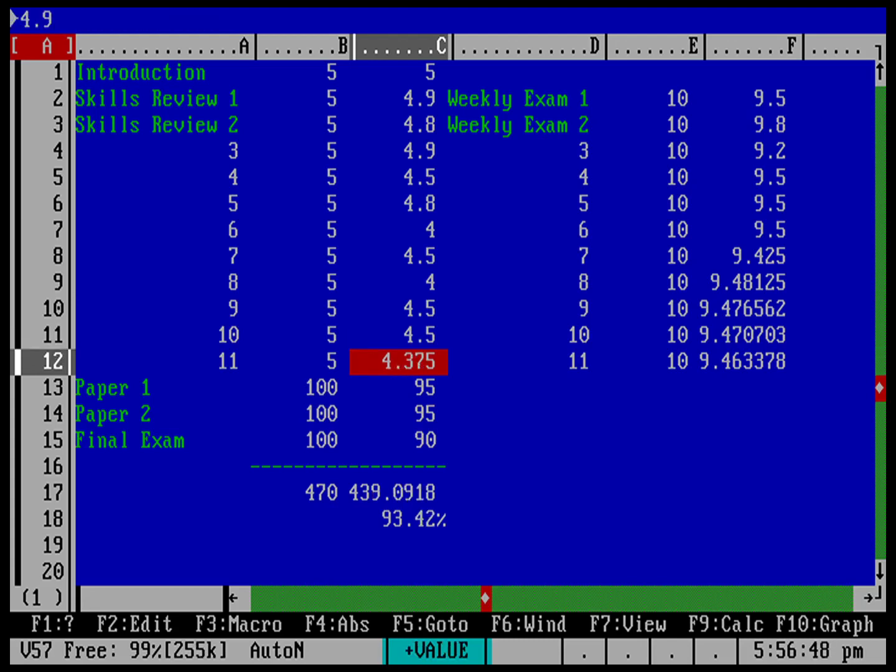
key(Right)
Overwrite the projected scores for Weekly Exams 5, 6 and 7 in F6 to F8 with 9 each.
click(530, 345)
click(530, 262)
click(744, 262)
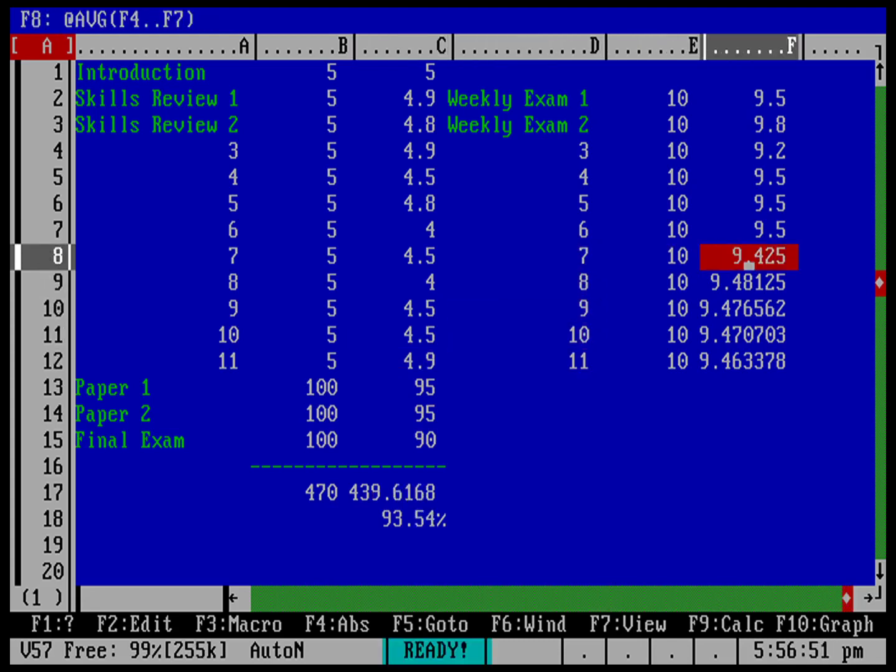
click(748, 238)
click(748, 213)
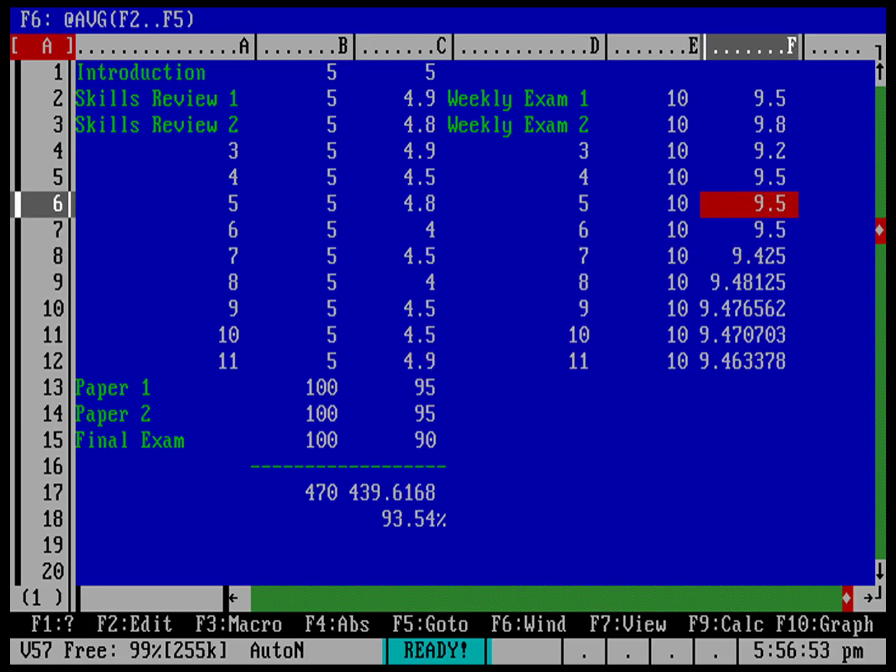
click(749, 181)
key(Down)
text(9)
key(Down)
text(9)
key(Down)
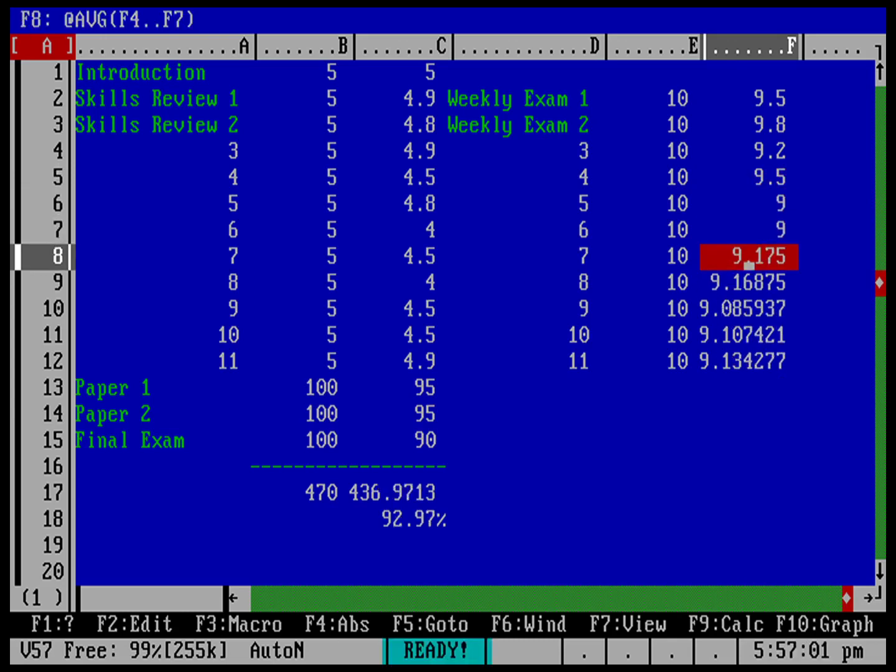
text(9)
key(Down)
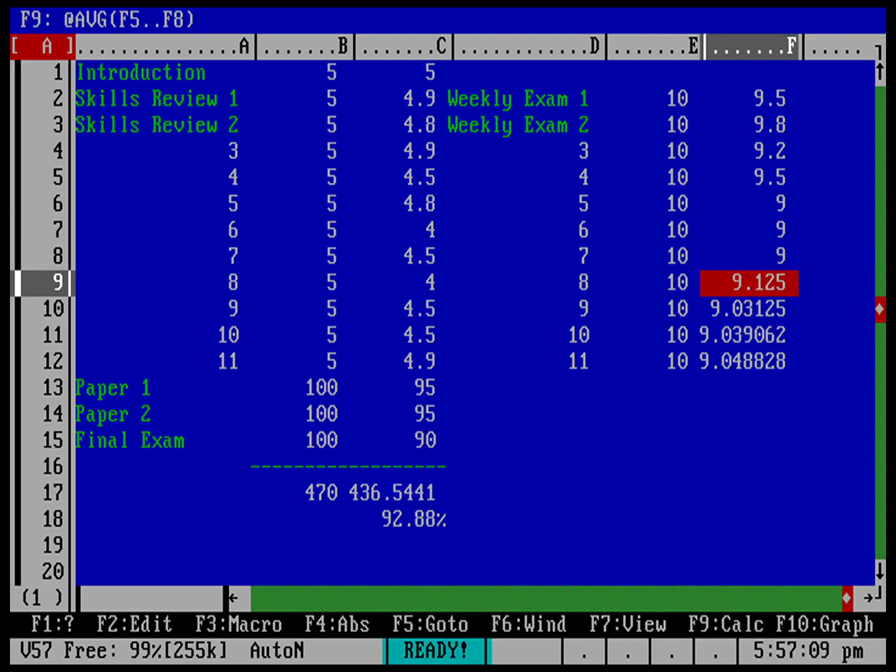
Overwrite the projected scores for Weekly Exams 8 to 11 in F9 to F12 with 8, 9, 8.5 and 9.
text(8)
key(Down)
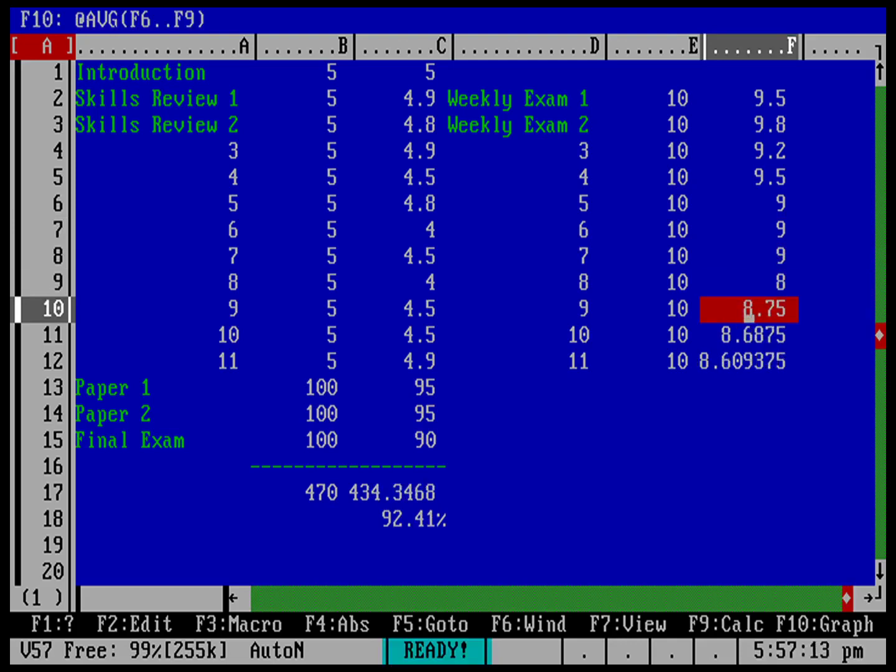
text(9)
key(Down)
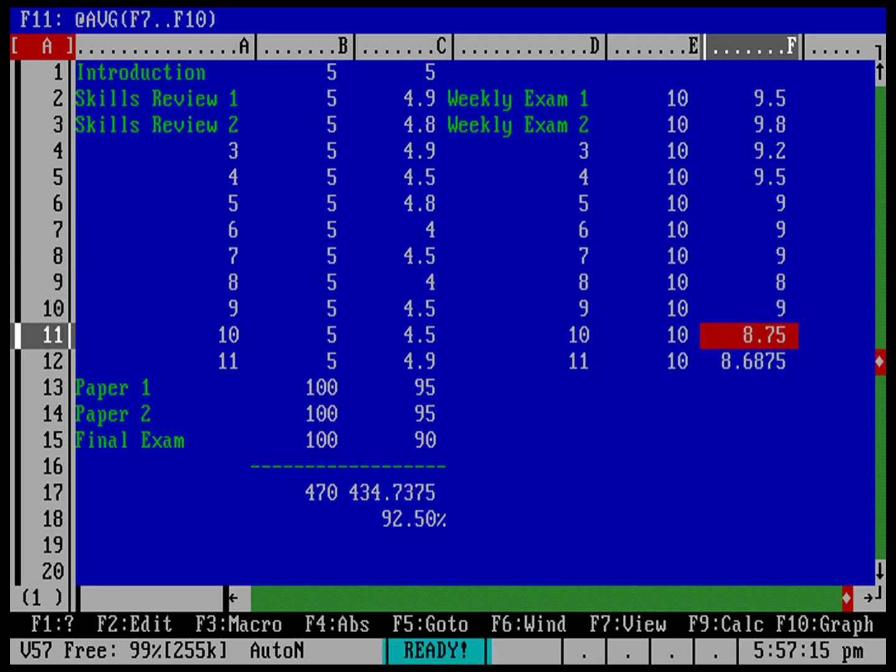
text(8.5)
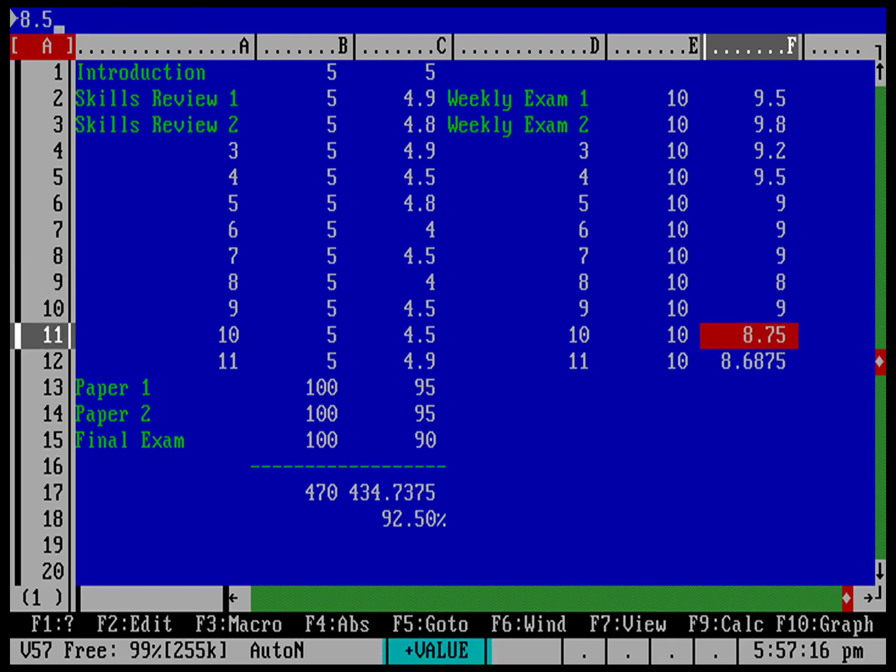
key(Down)
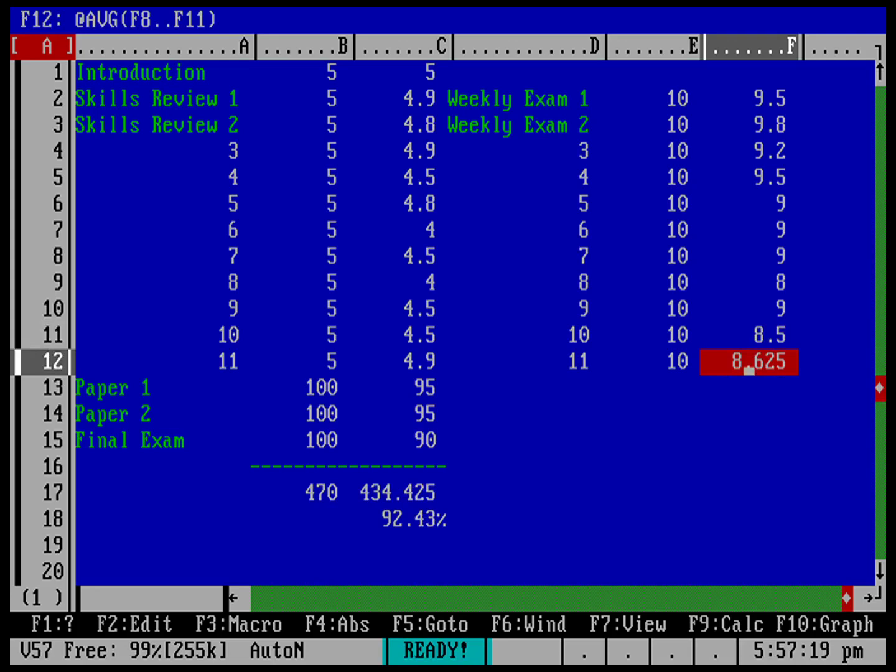
text(9)
key(Down)
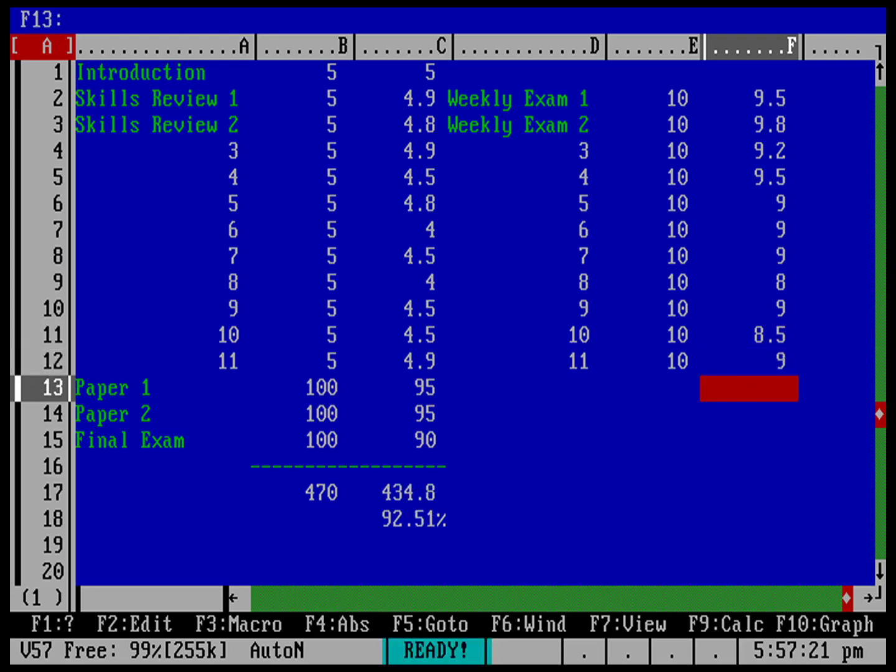
Try Final Exam scores of 80, 79 and 78 in cell C15 to test their effect on the percentage grade.
key(Left)
key(Left)
key(Left)
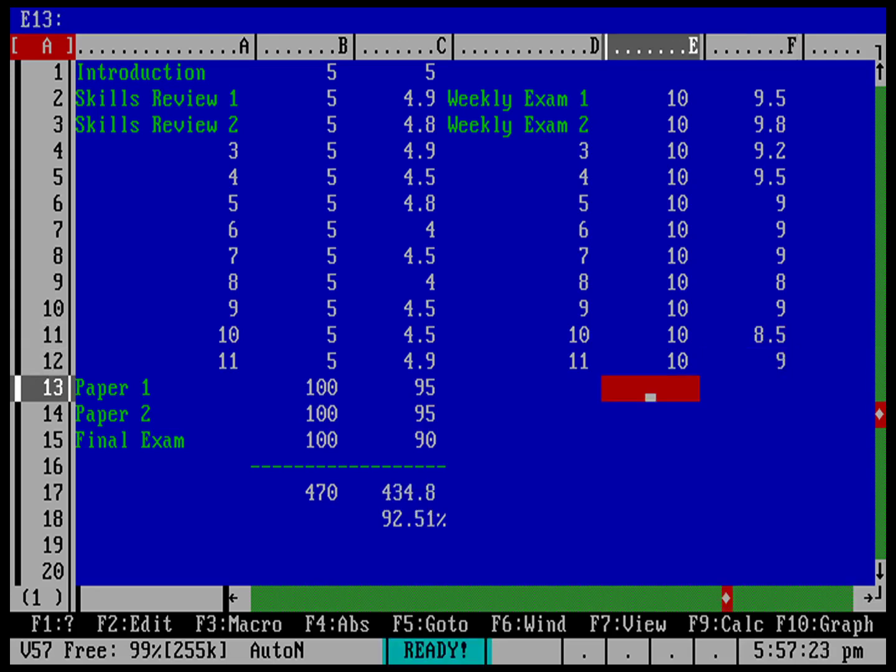
key(Down)
key(Down)
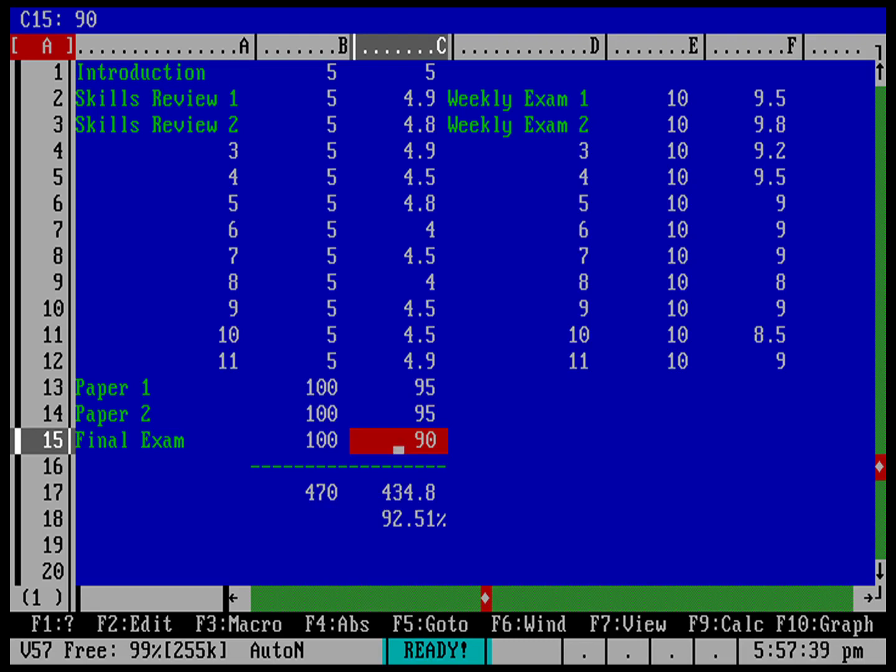
text(80)
key(Return)
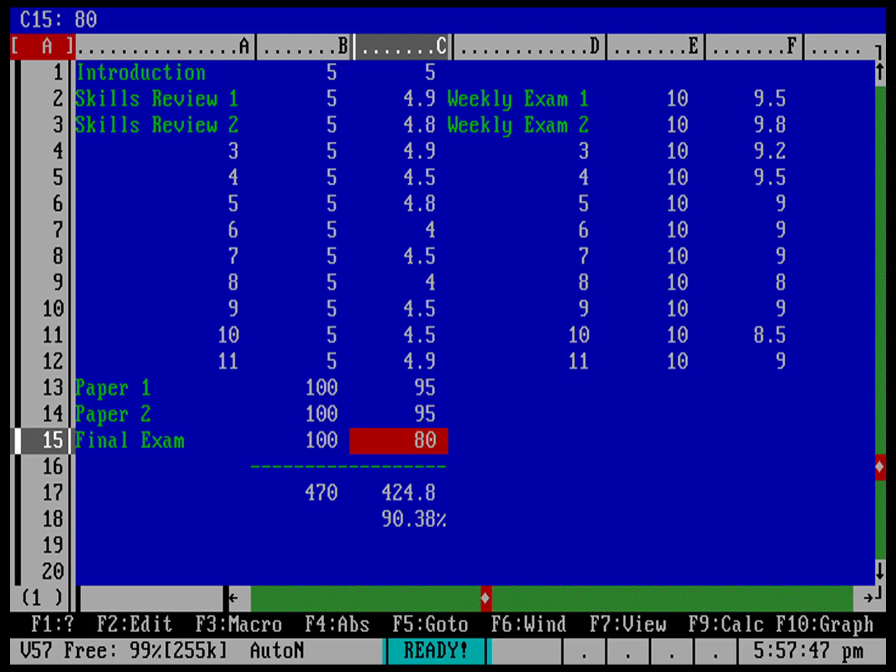
text(79)
key(Return)
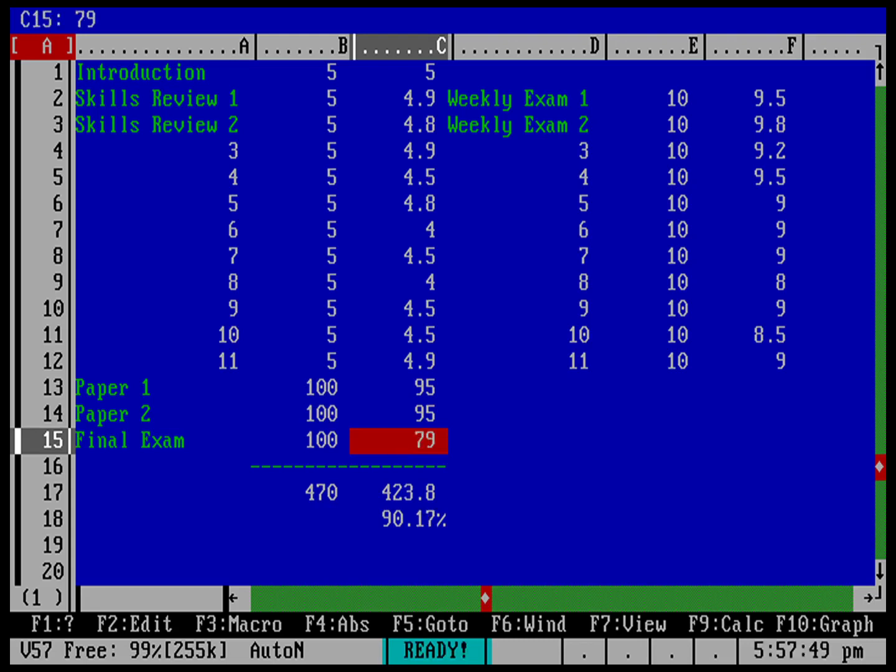
text(78)
key(Down)
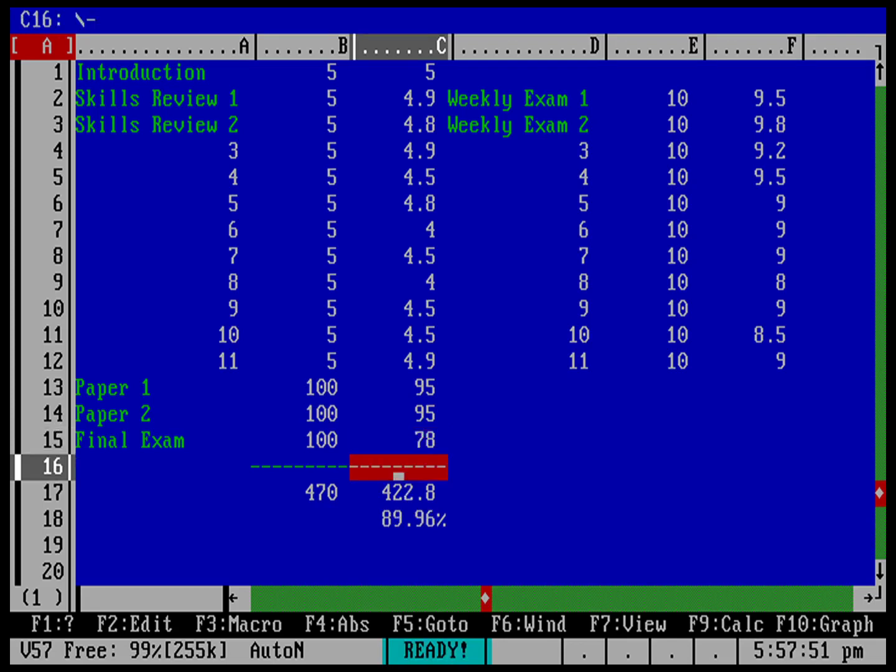
Set the Final Exam score in cell C15 to 79.
click(399, 440)
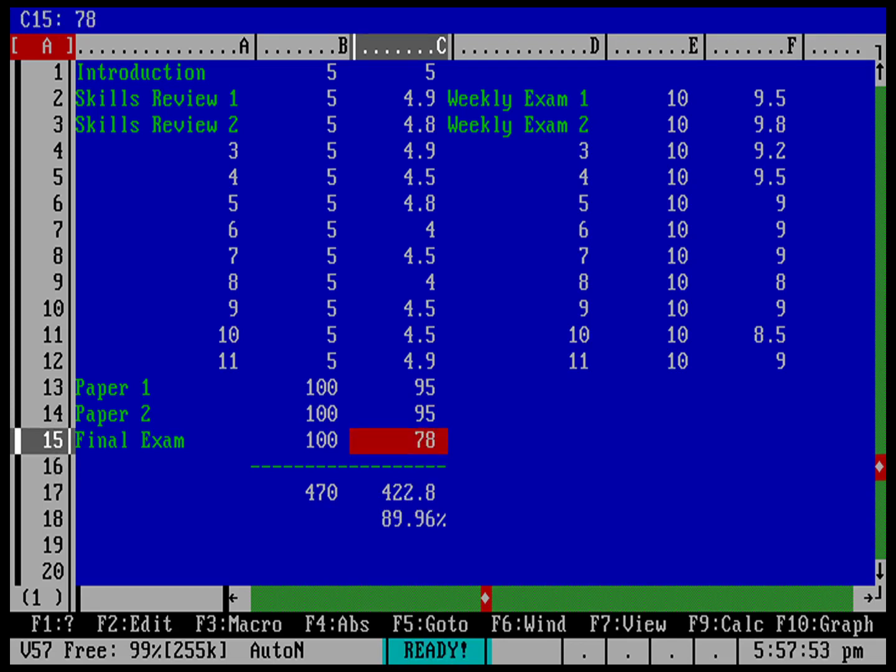
text(79)
key(Down)
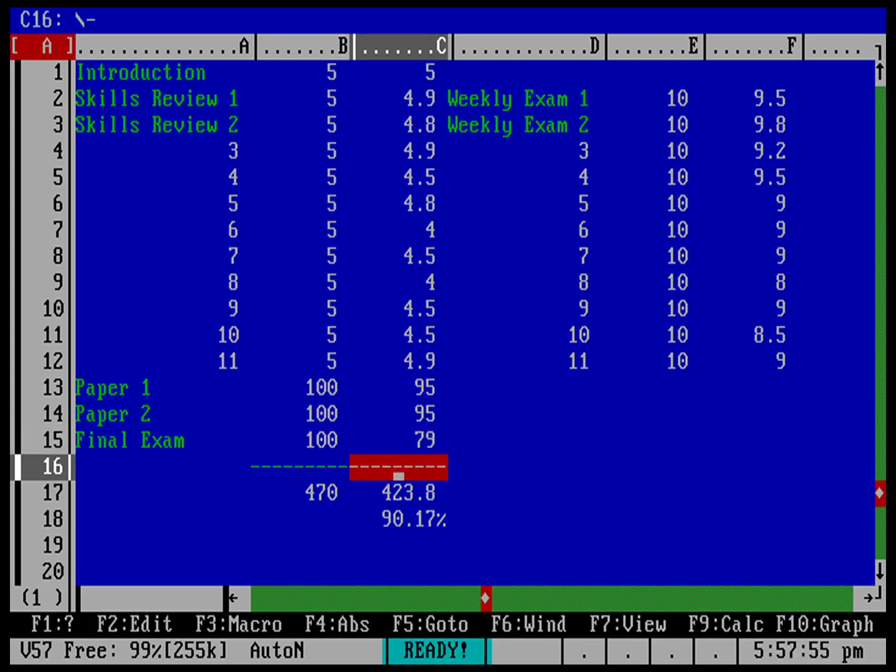